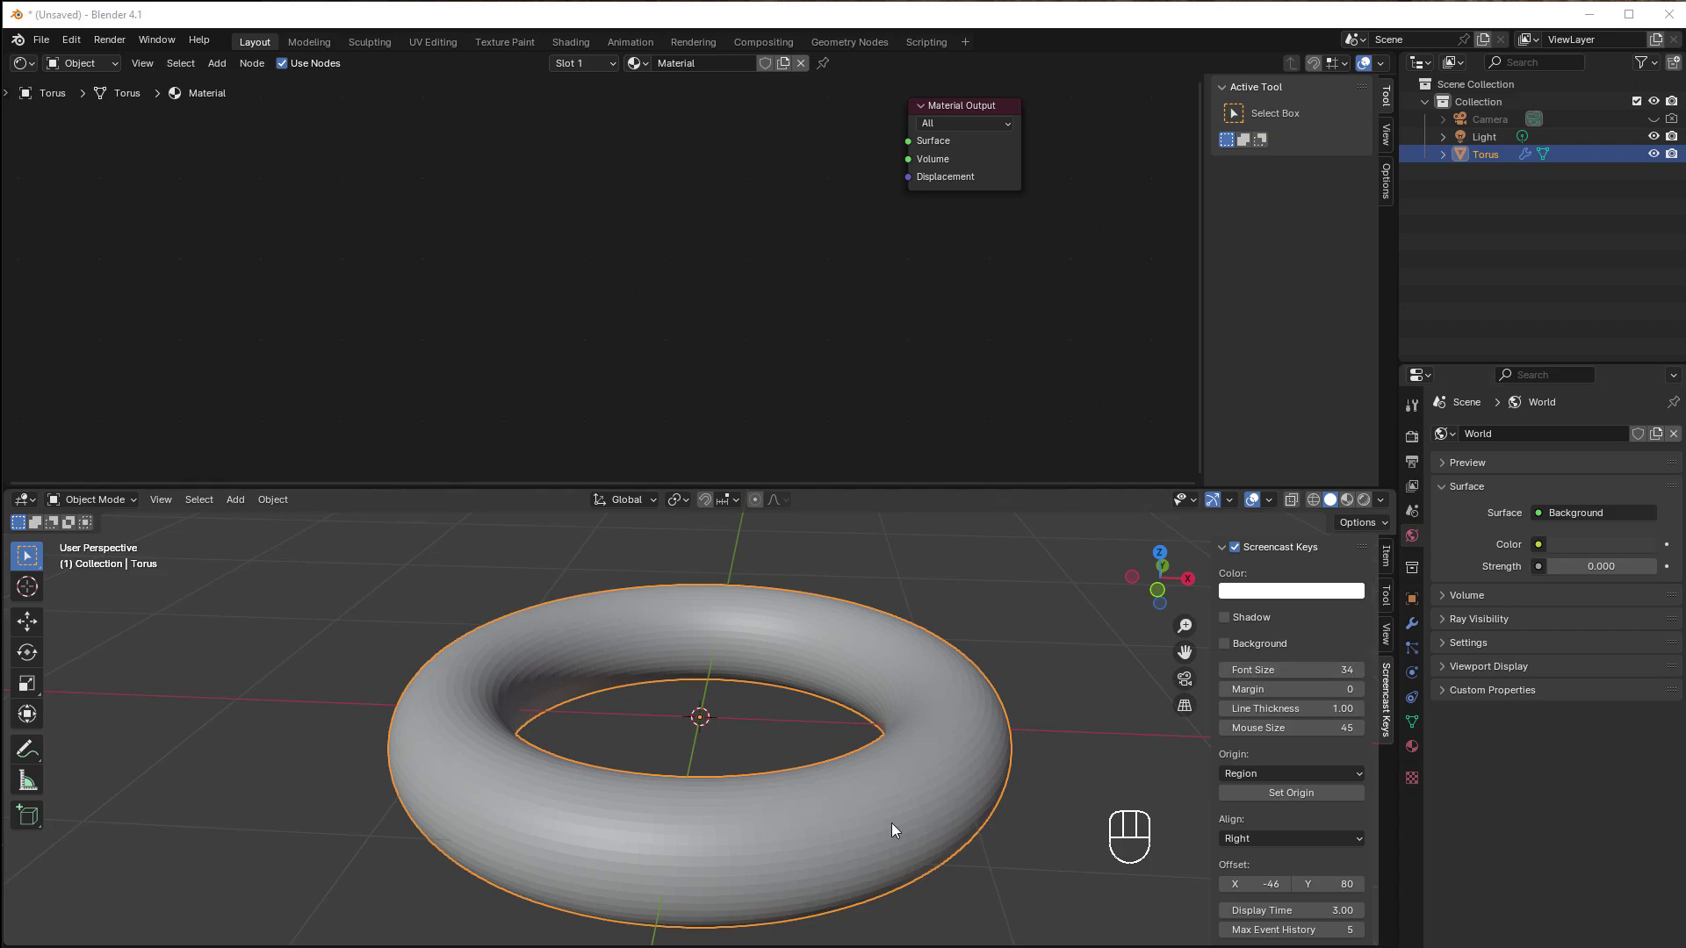
Step: Display the torus's Subdivision modifier in the Modifier properties
left_click(1411, 624)
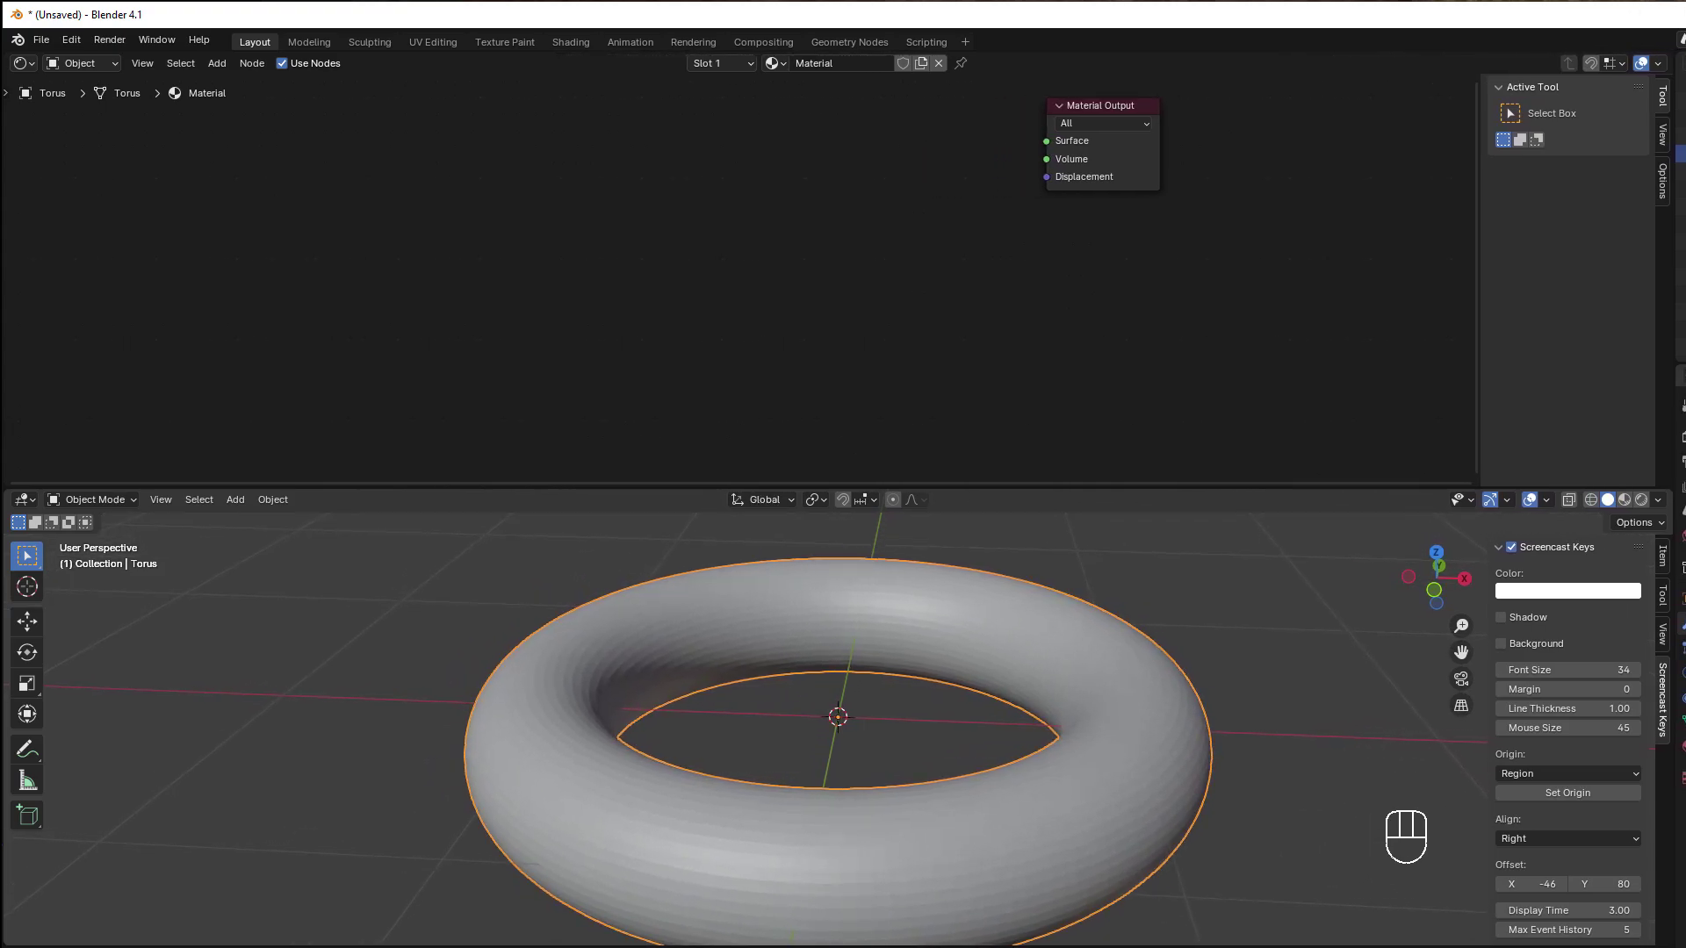
Step: Add a Principled Volume node and connect it to the Material Output's Volume input
left_click(752, 254)
key("shift+a")
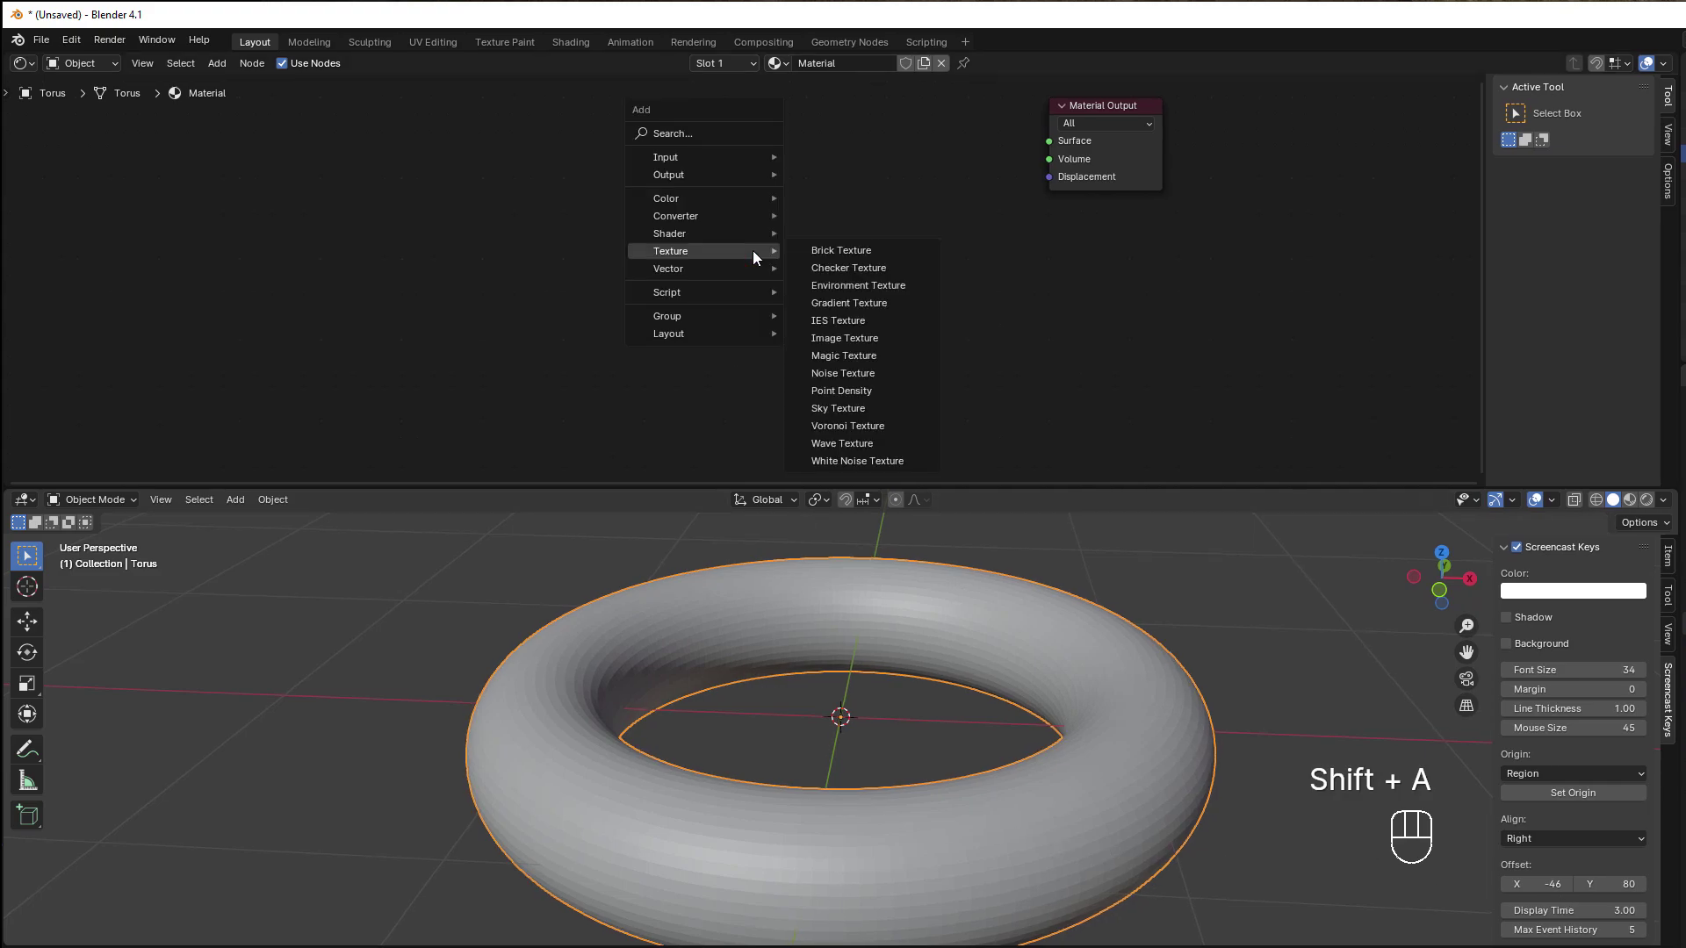
mouse_move(703, 236)
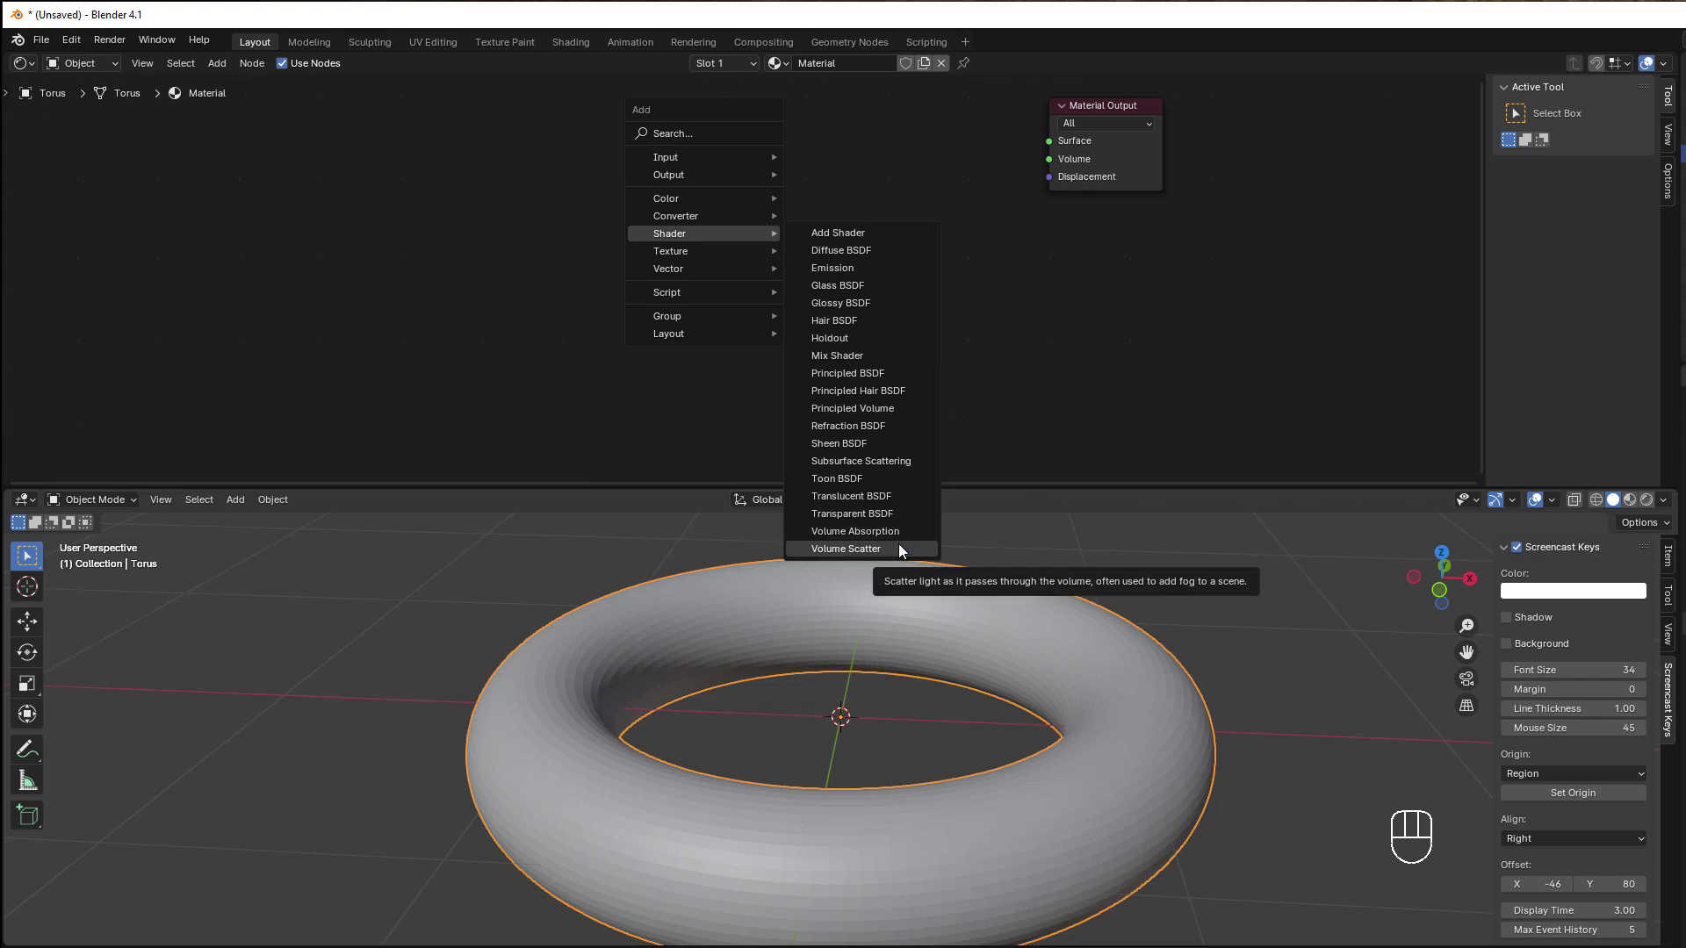
left_click(876, 409)
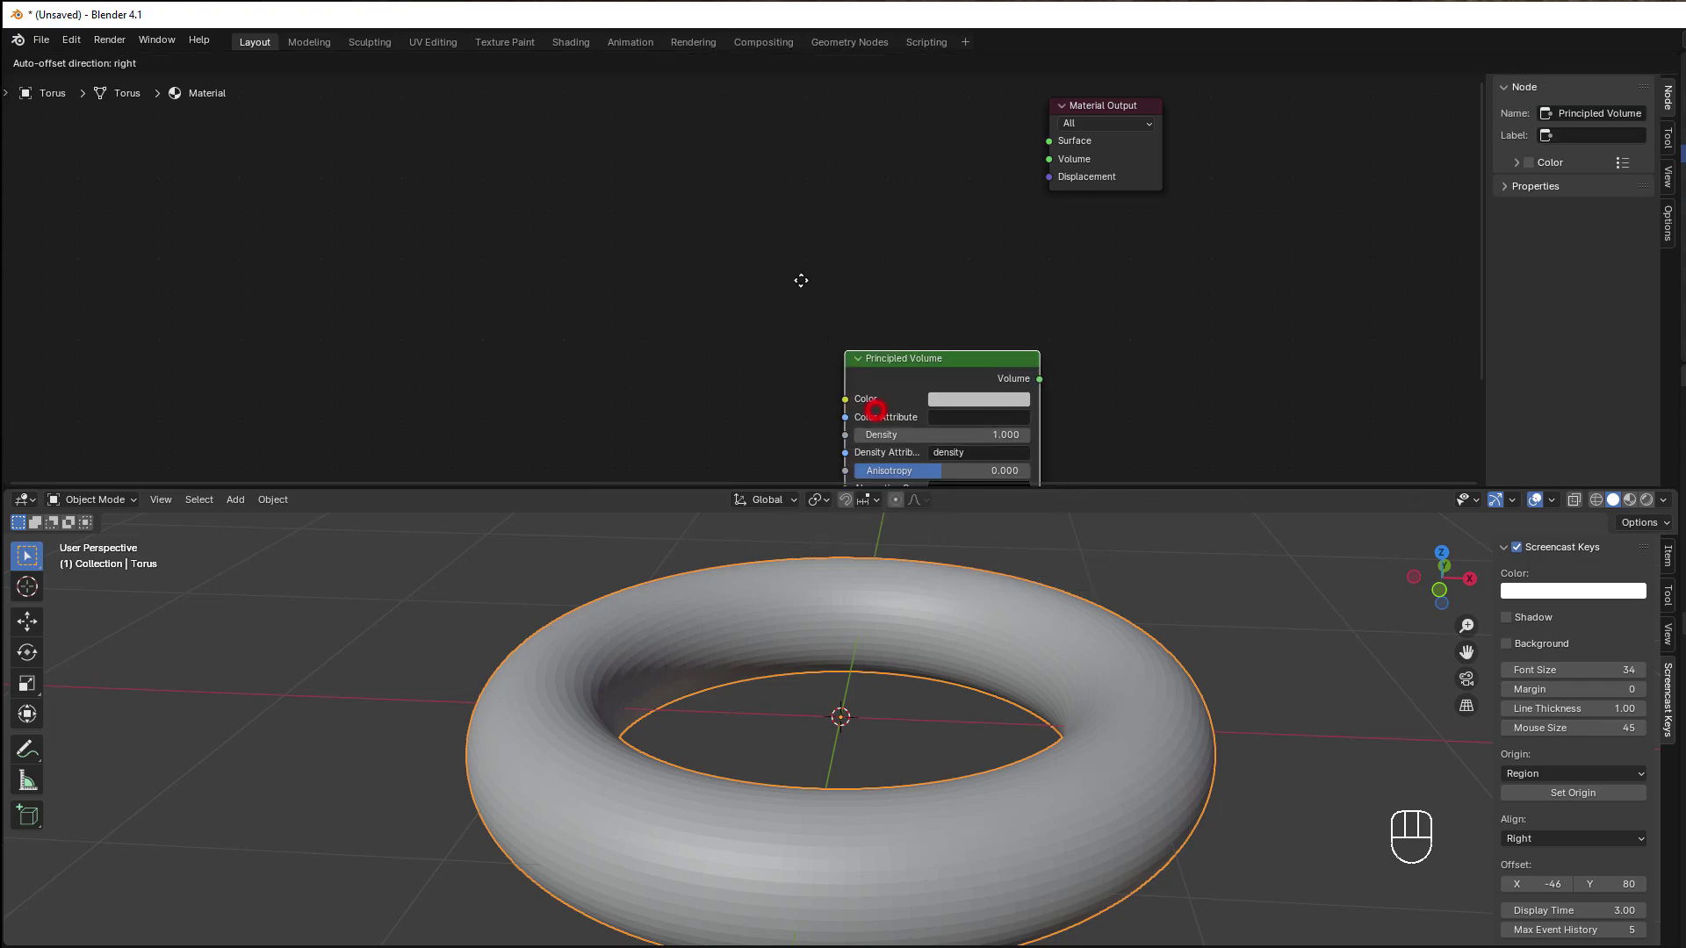
left_click(725, 125)
scroll(935, 213, "up", 1)
scroll(935, 219, "up", 2)
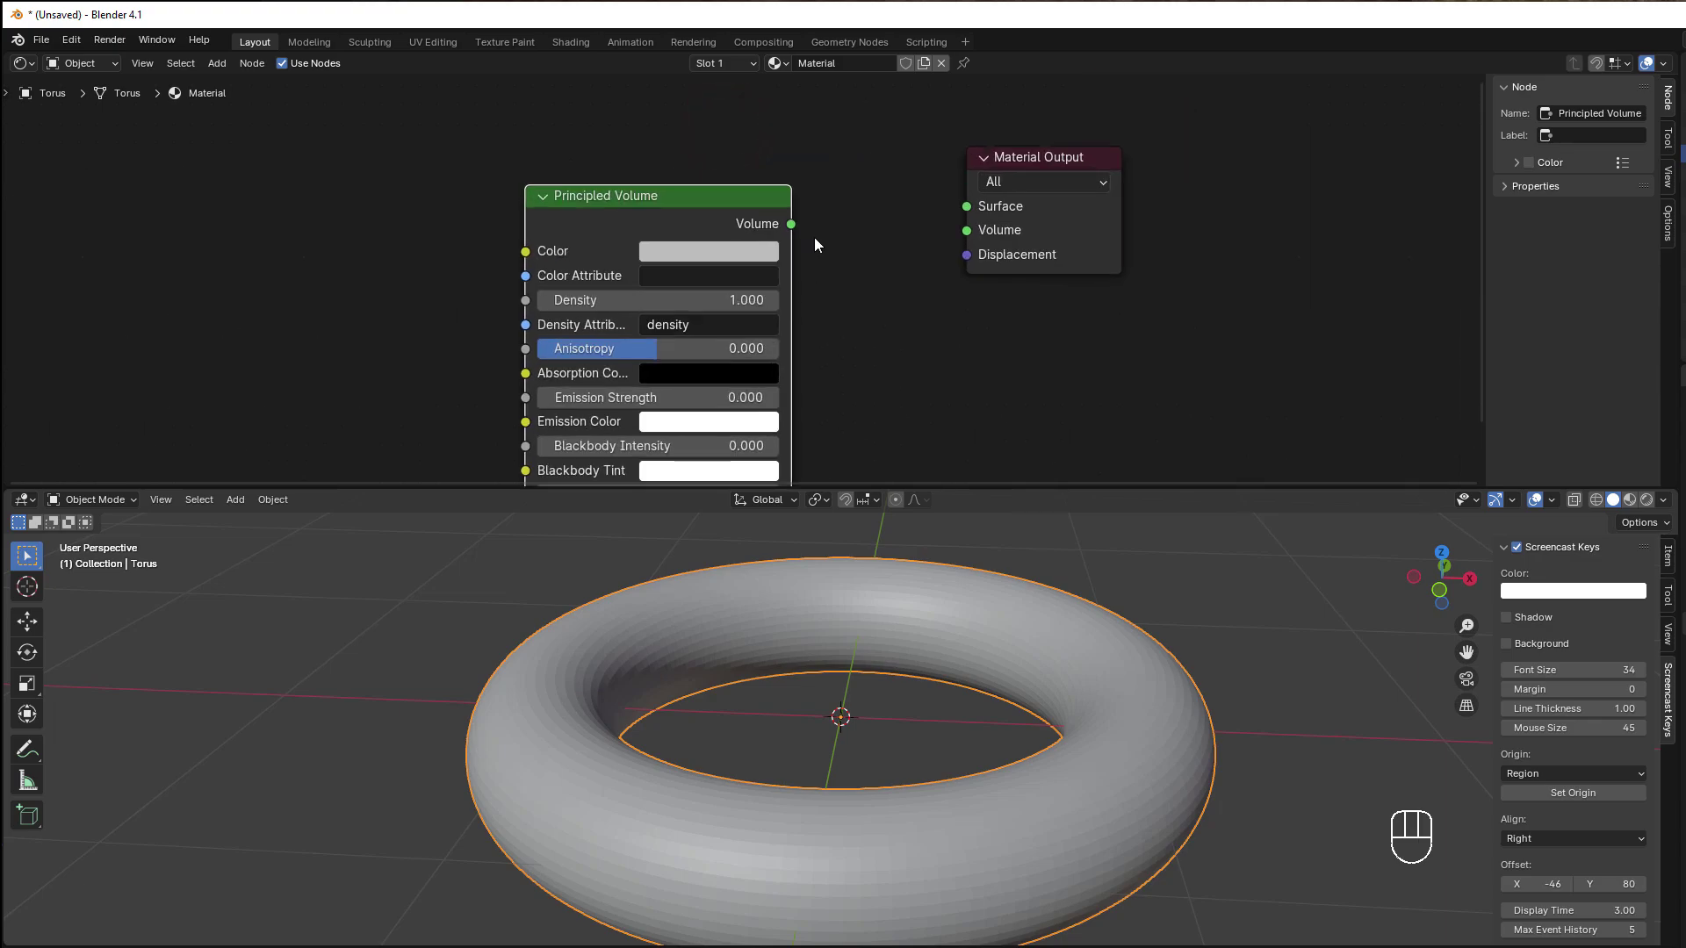
left_click_drag(791, 224, 966, 230)
left_click_drag(667, 215, 777, 210)
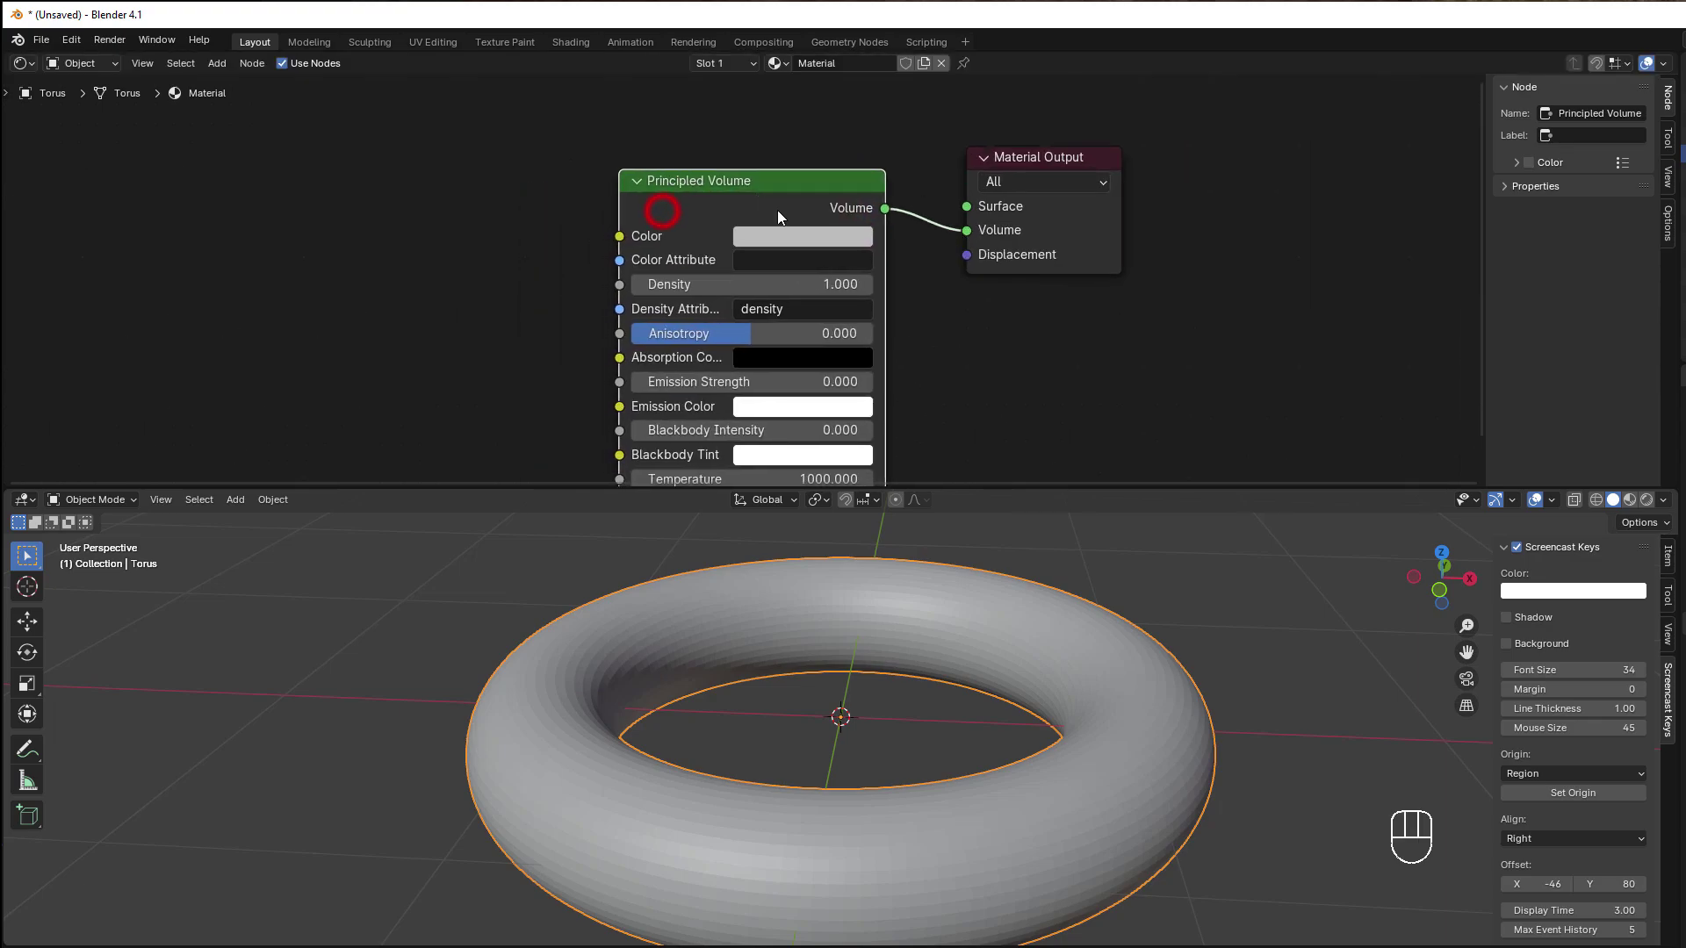
Step: Switch the viewport to Rendered shading and deselect the torus to see the grey fog
left_click(1646, 499)
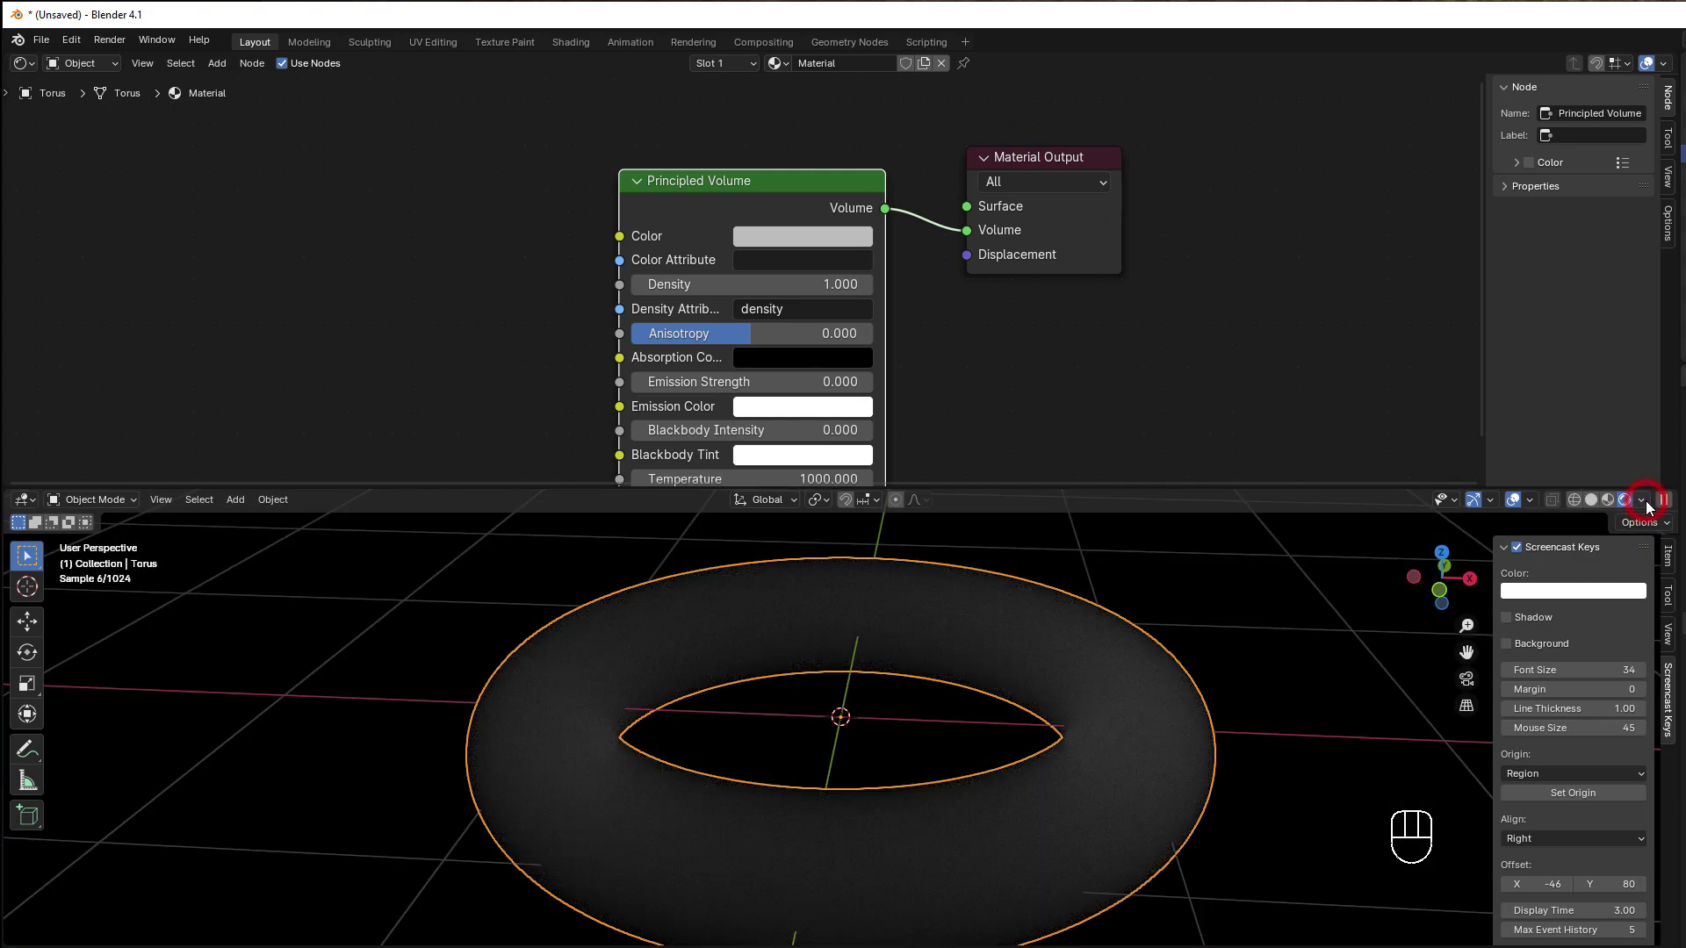
left_click(1025, 879)
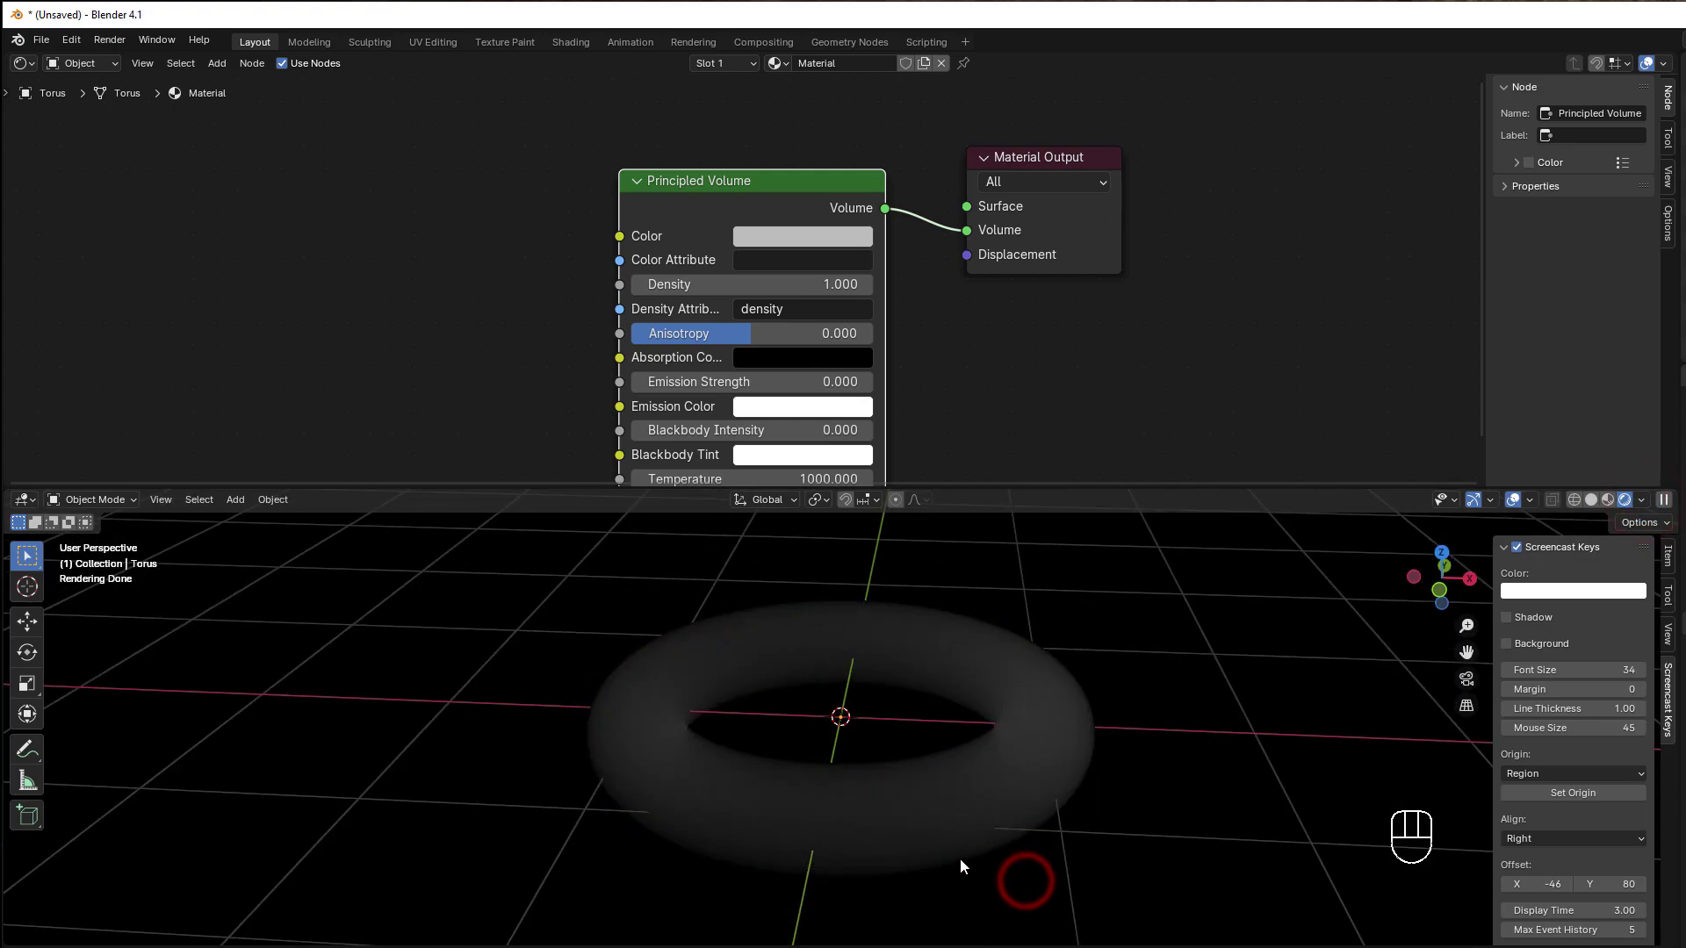
left_click(986, 818)
left_click(1124, 830)
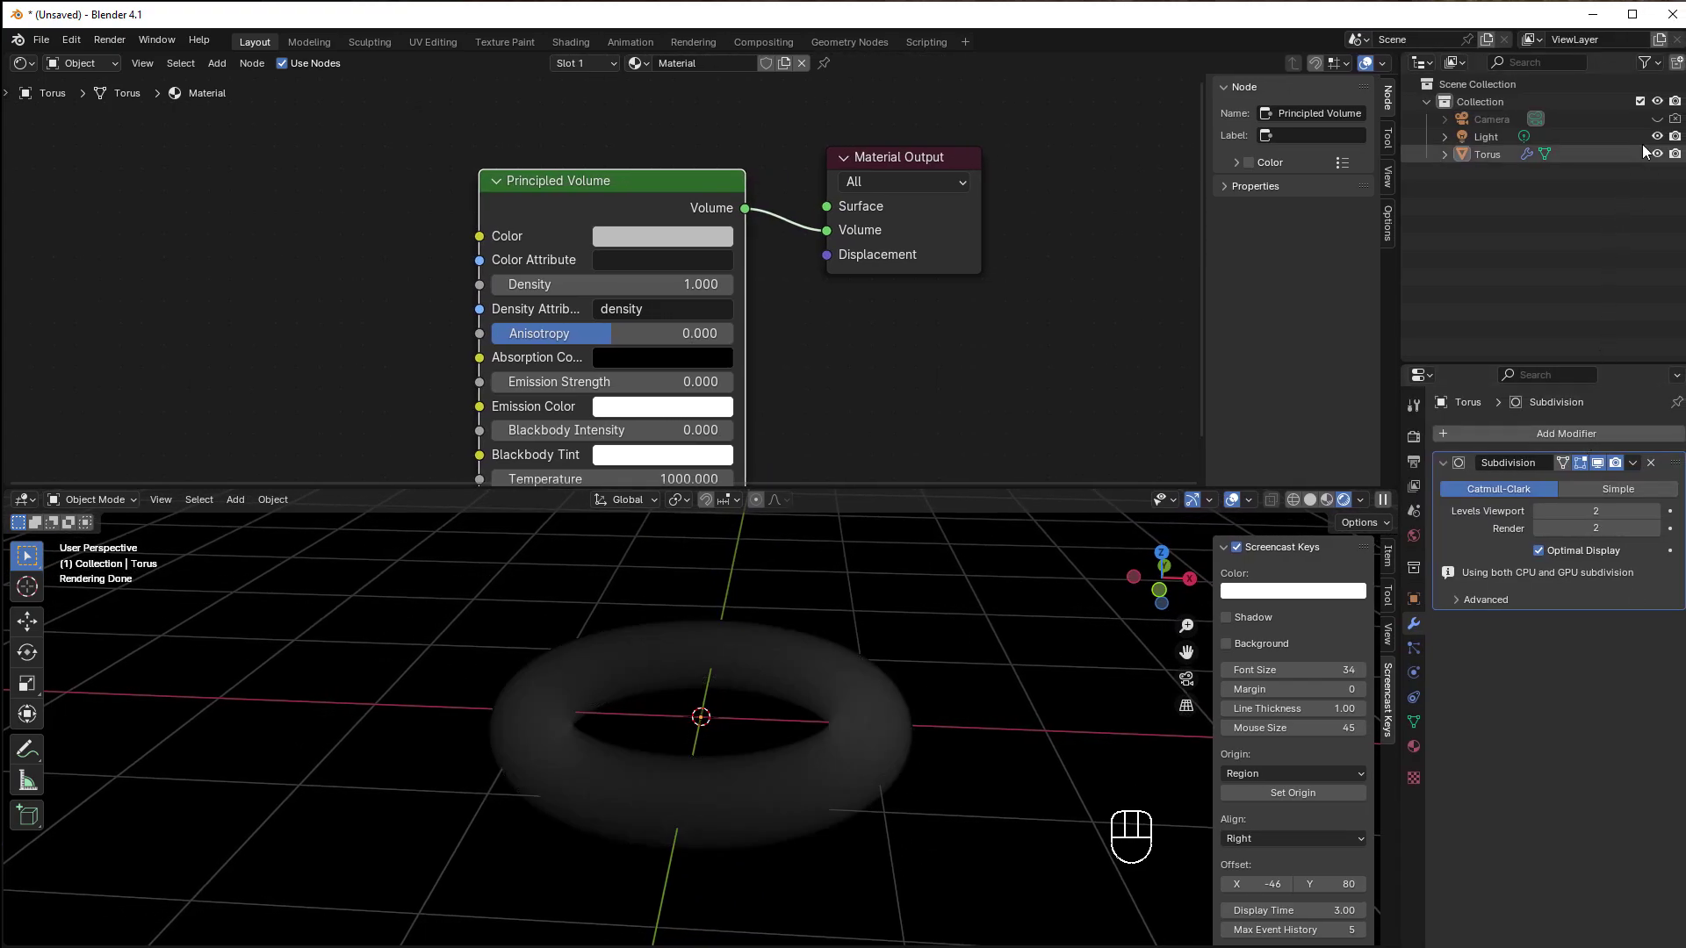
left_click(1657, 137)
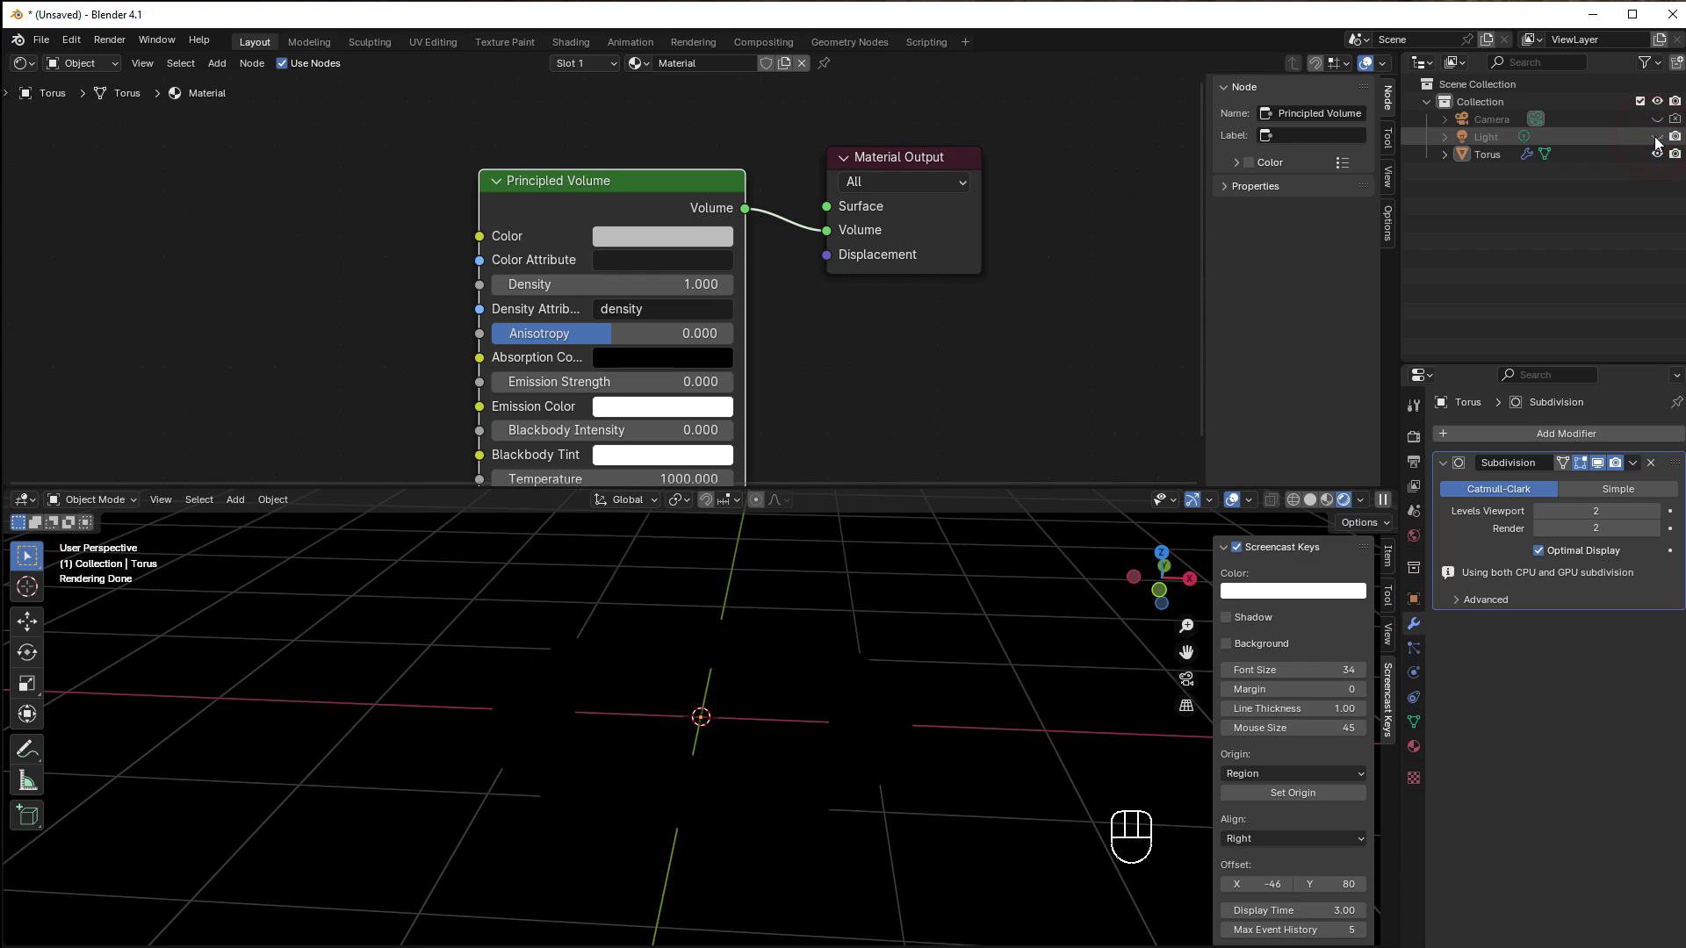
left_click(1657, 137)
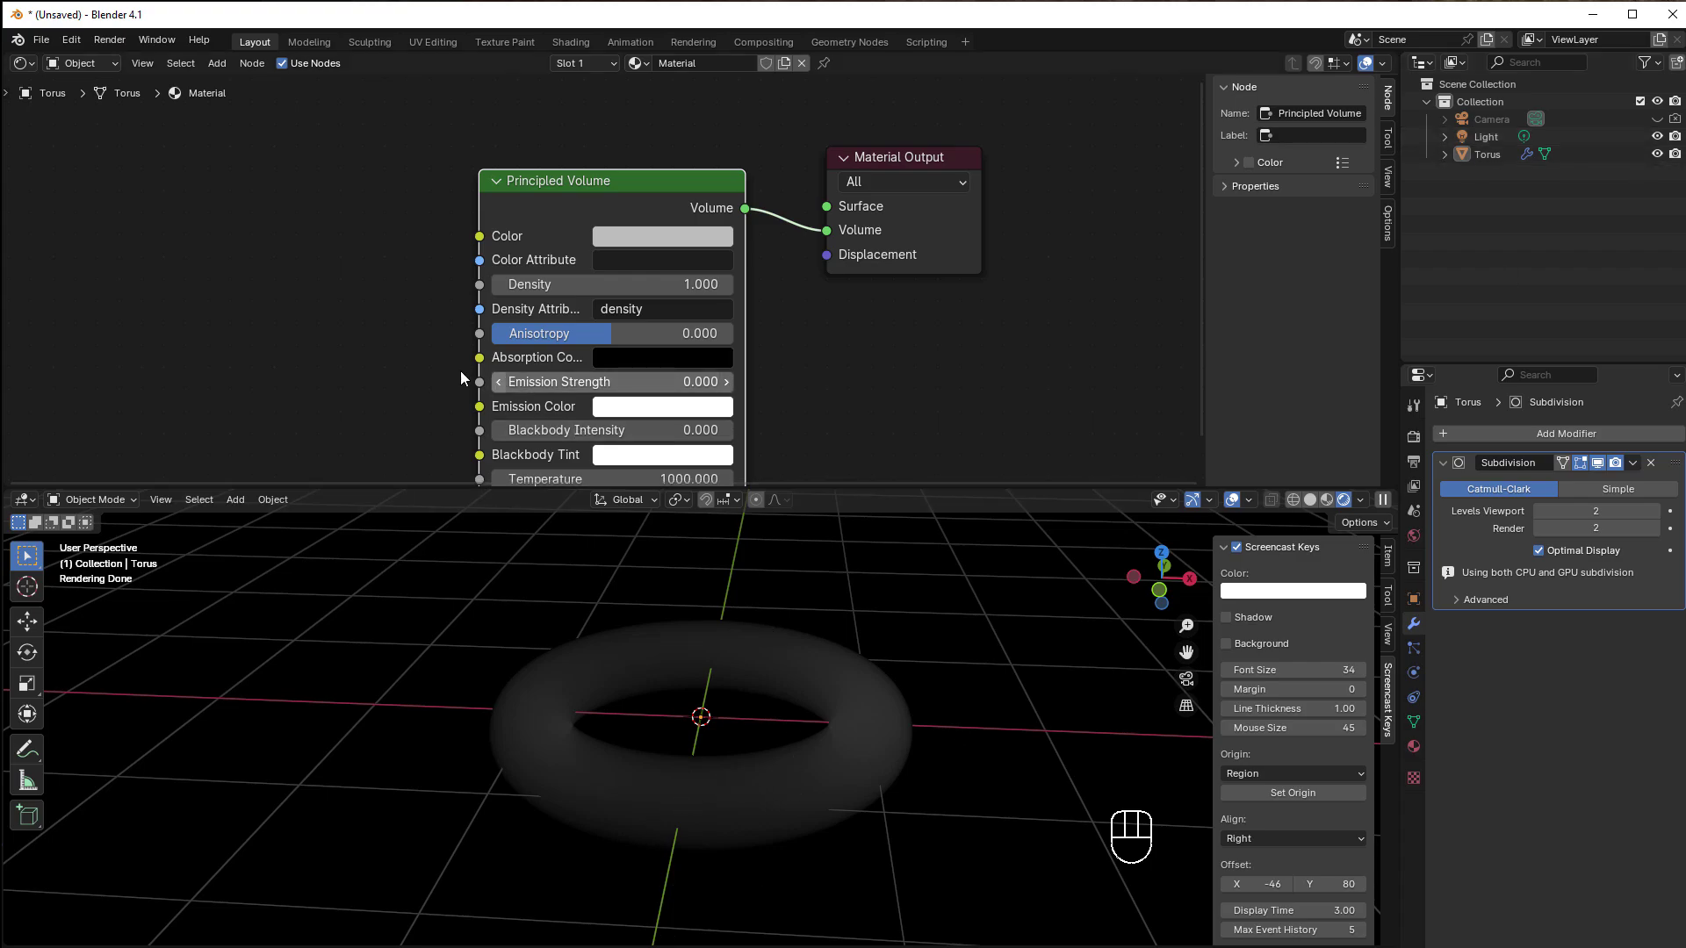
Step: Adjust the volume Density, trying values near 0 and 49, then settling at 2.6
middle_click_drag(429, 376, 482, 307)
left_click_drag(878, 254, 816, 254)
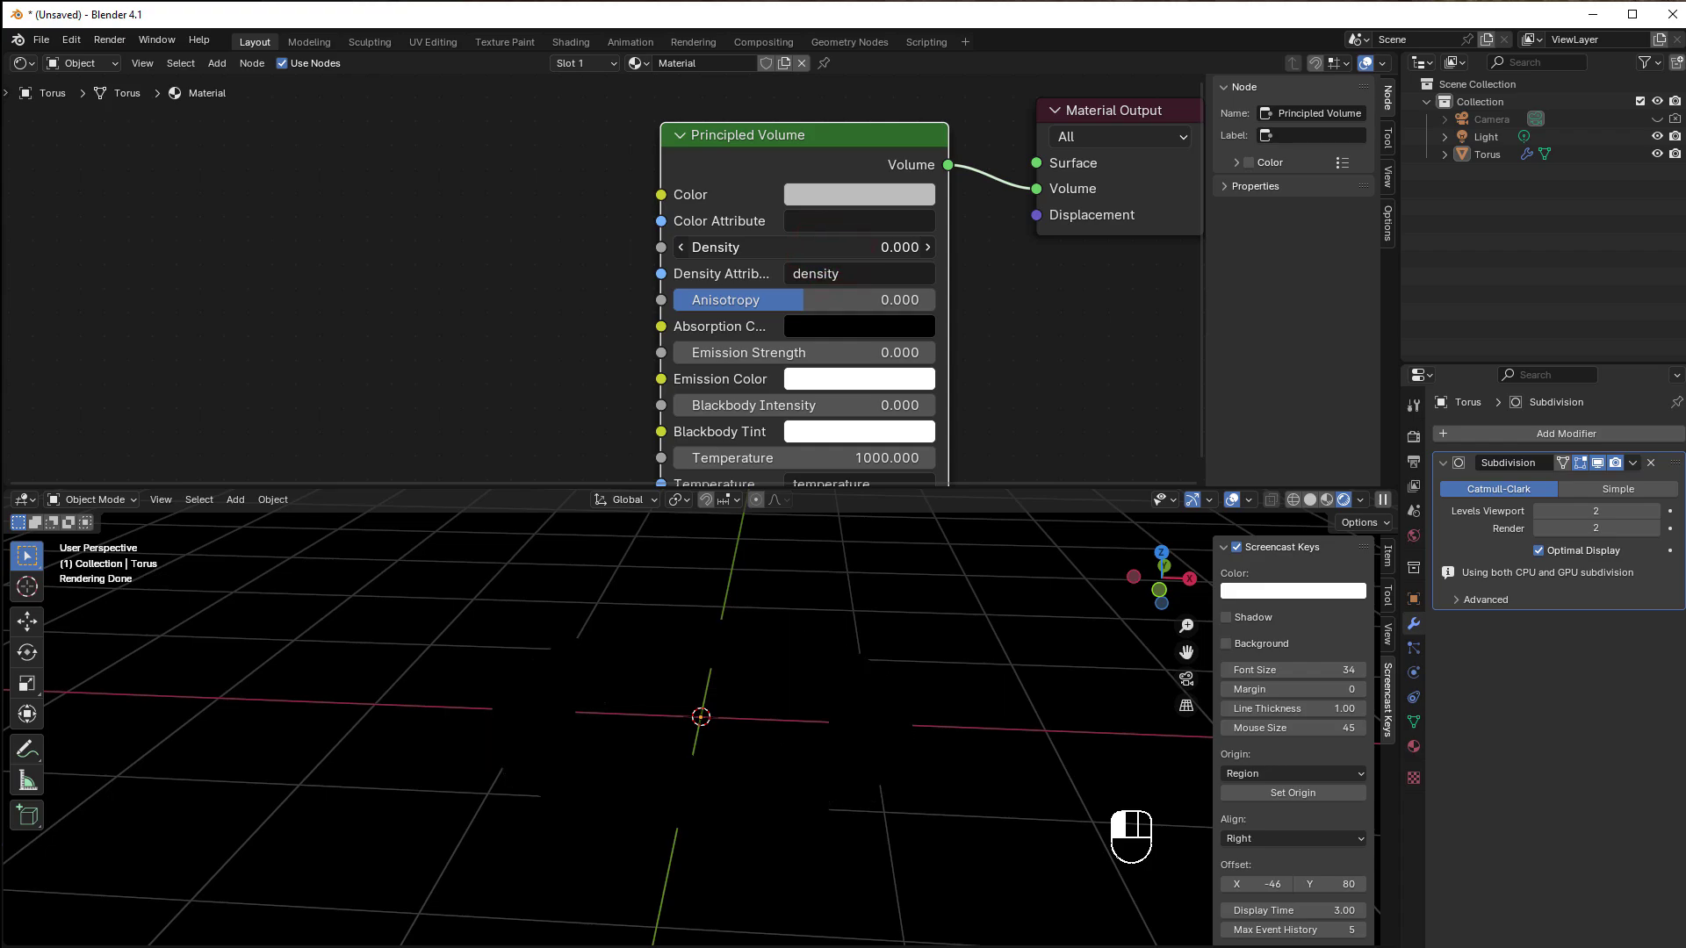
left_click_drag(816, 254, 922, 254)
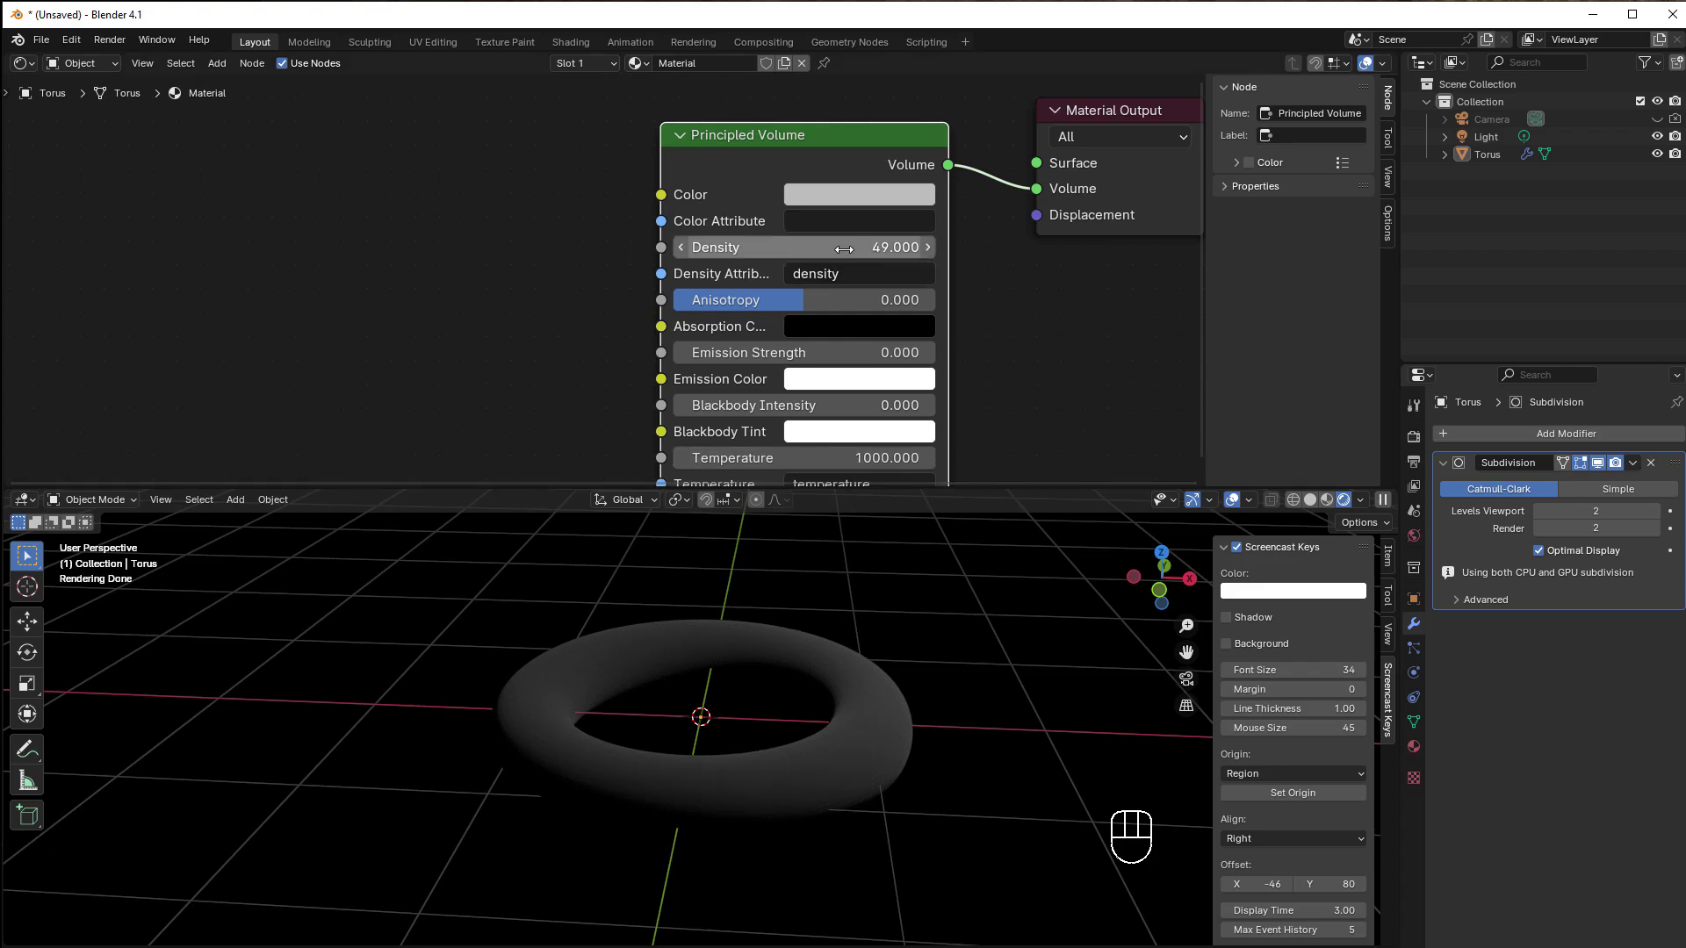
left_click_drag(870, 247, 834, 247)
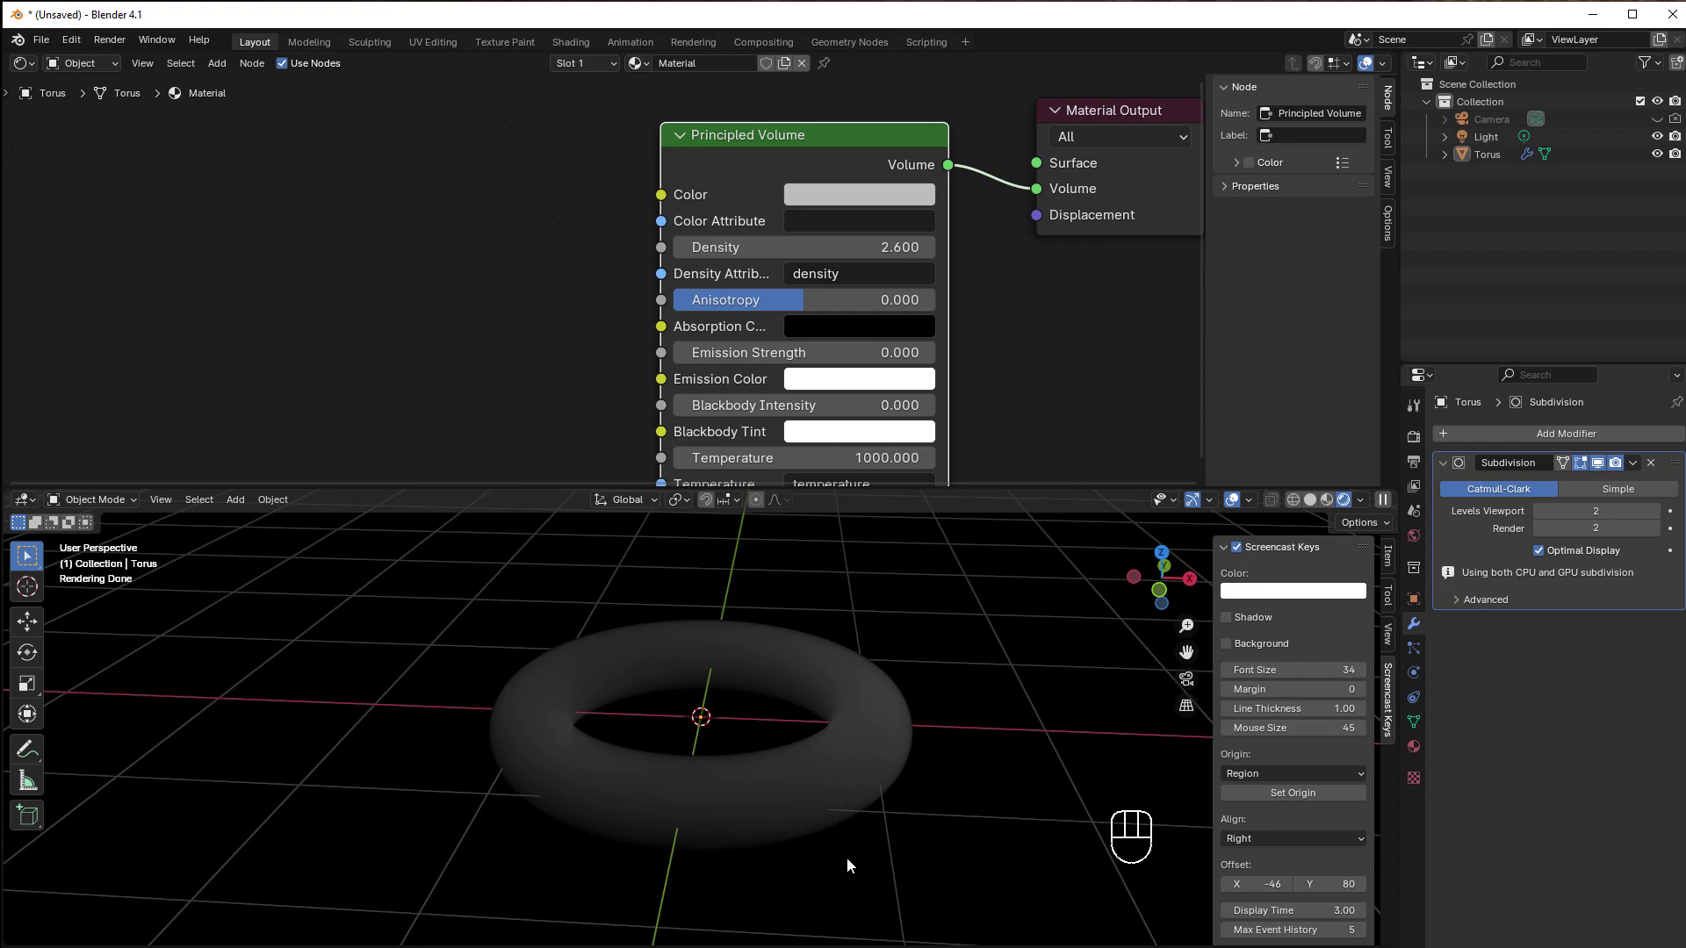
Step: Push Anisotropy up to 1.000, then bring it back to about -0.009
scroll(843, 785, "up", 1)
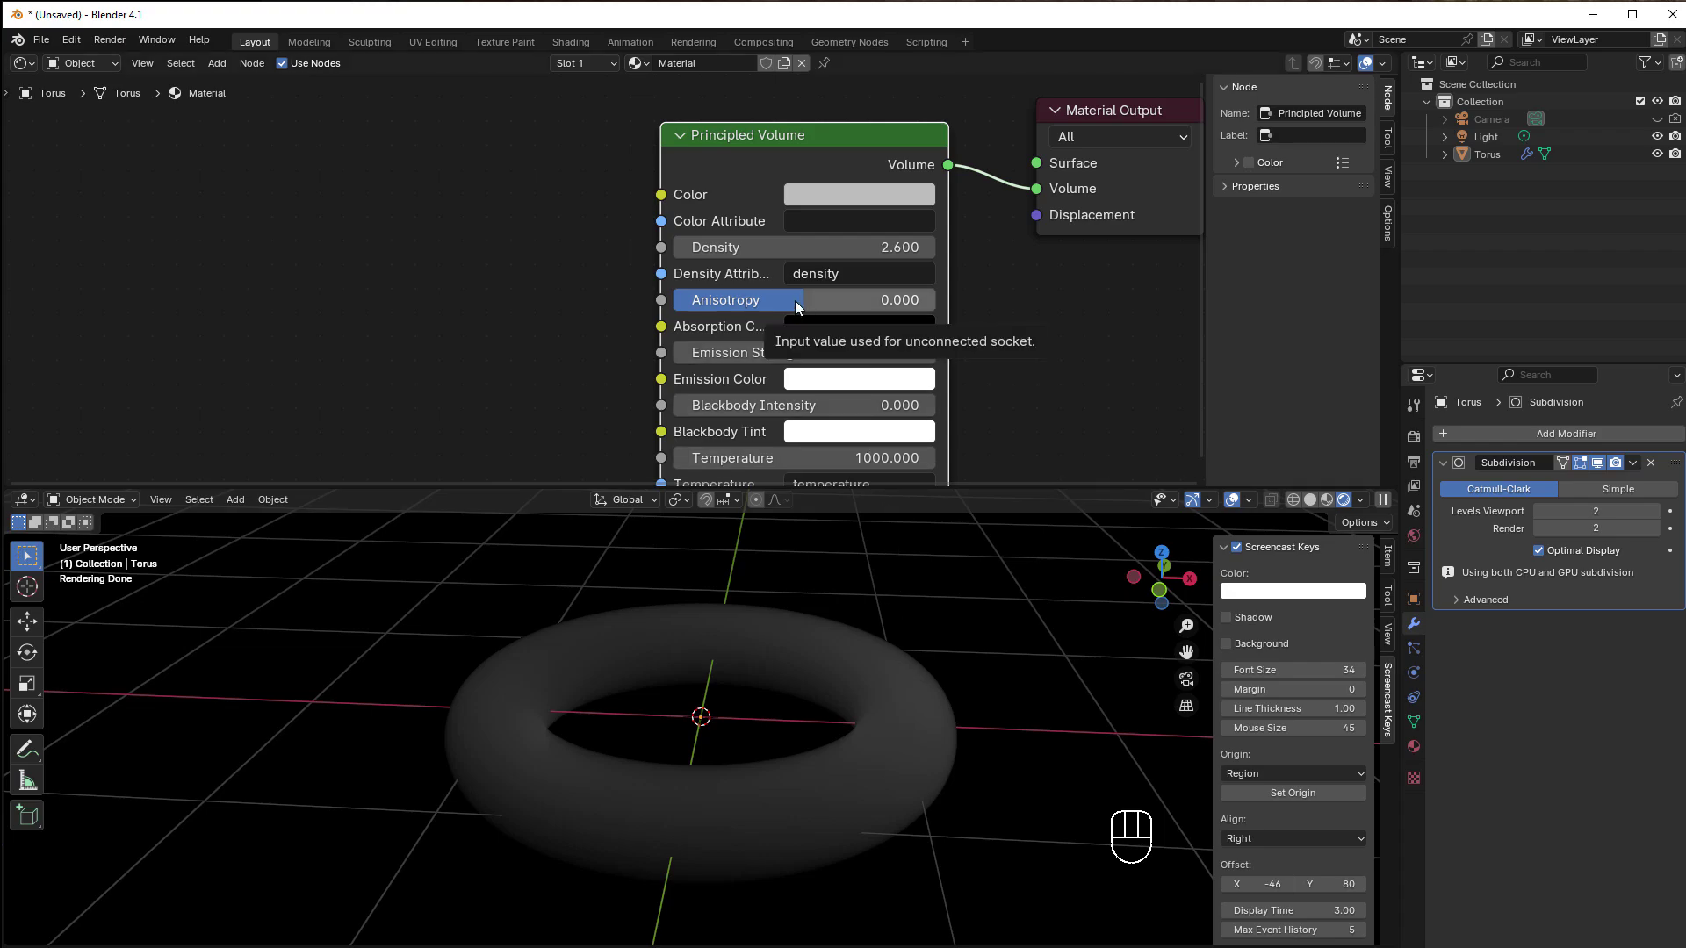
left_click_drag(794, 301, 929, 300)
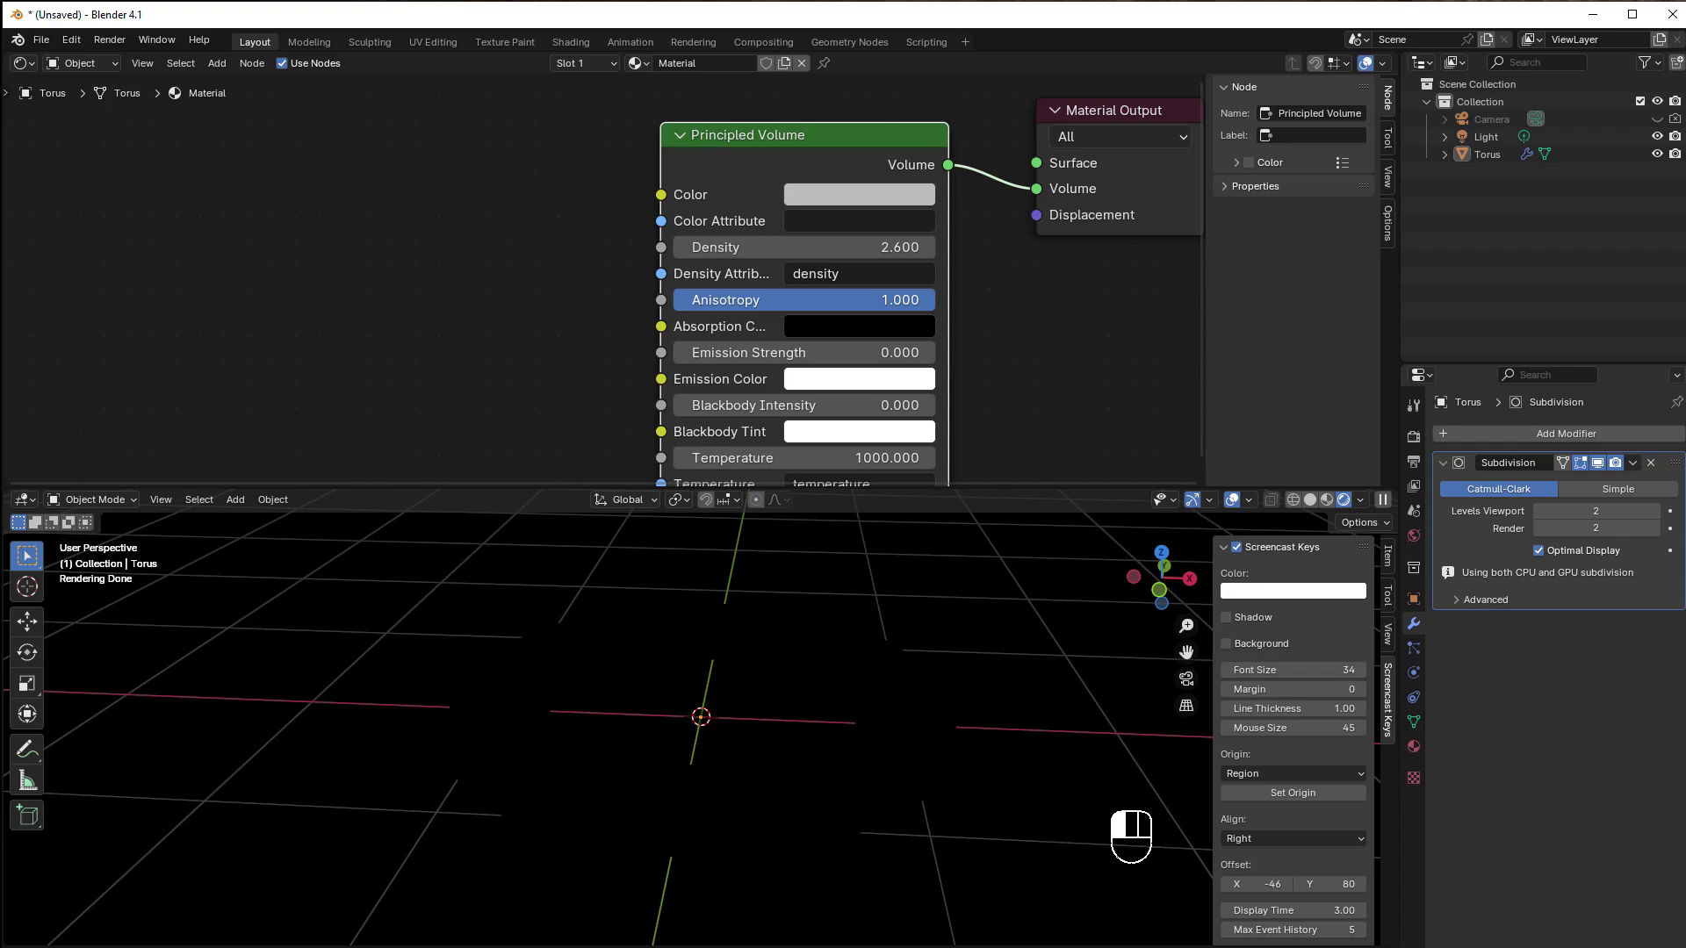
left_click_drag(929, 300, 804, 300)
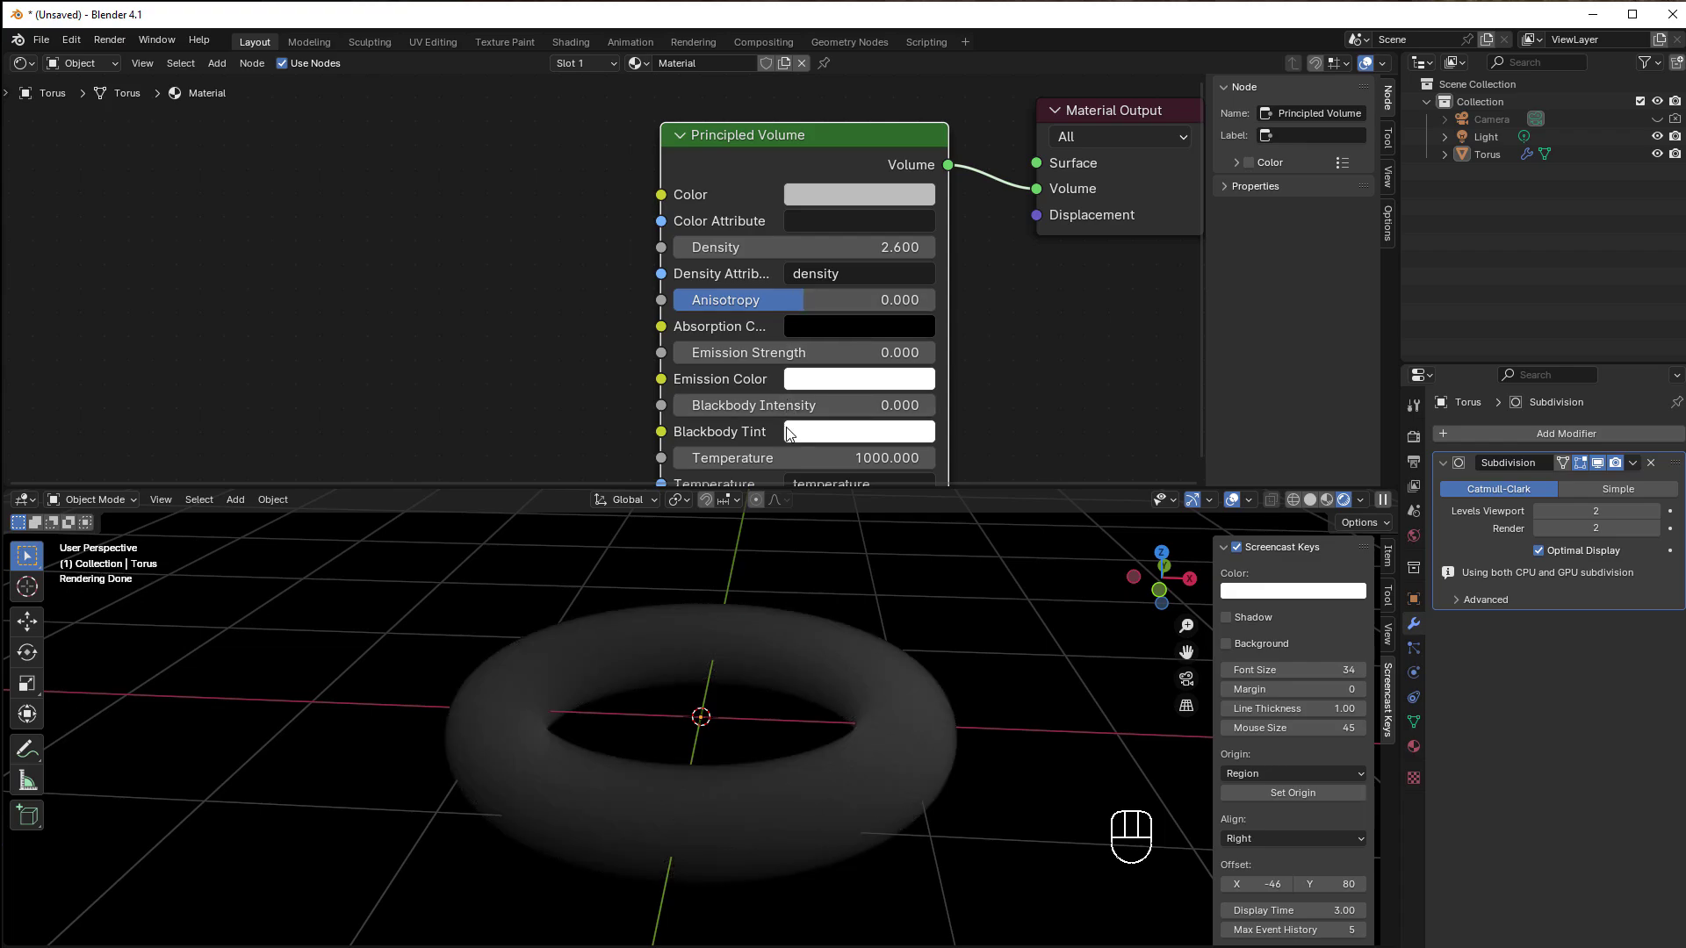
left_click(1656, 137)
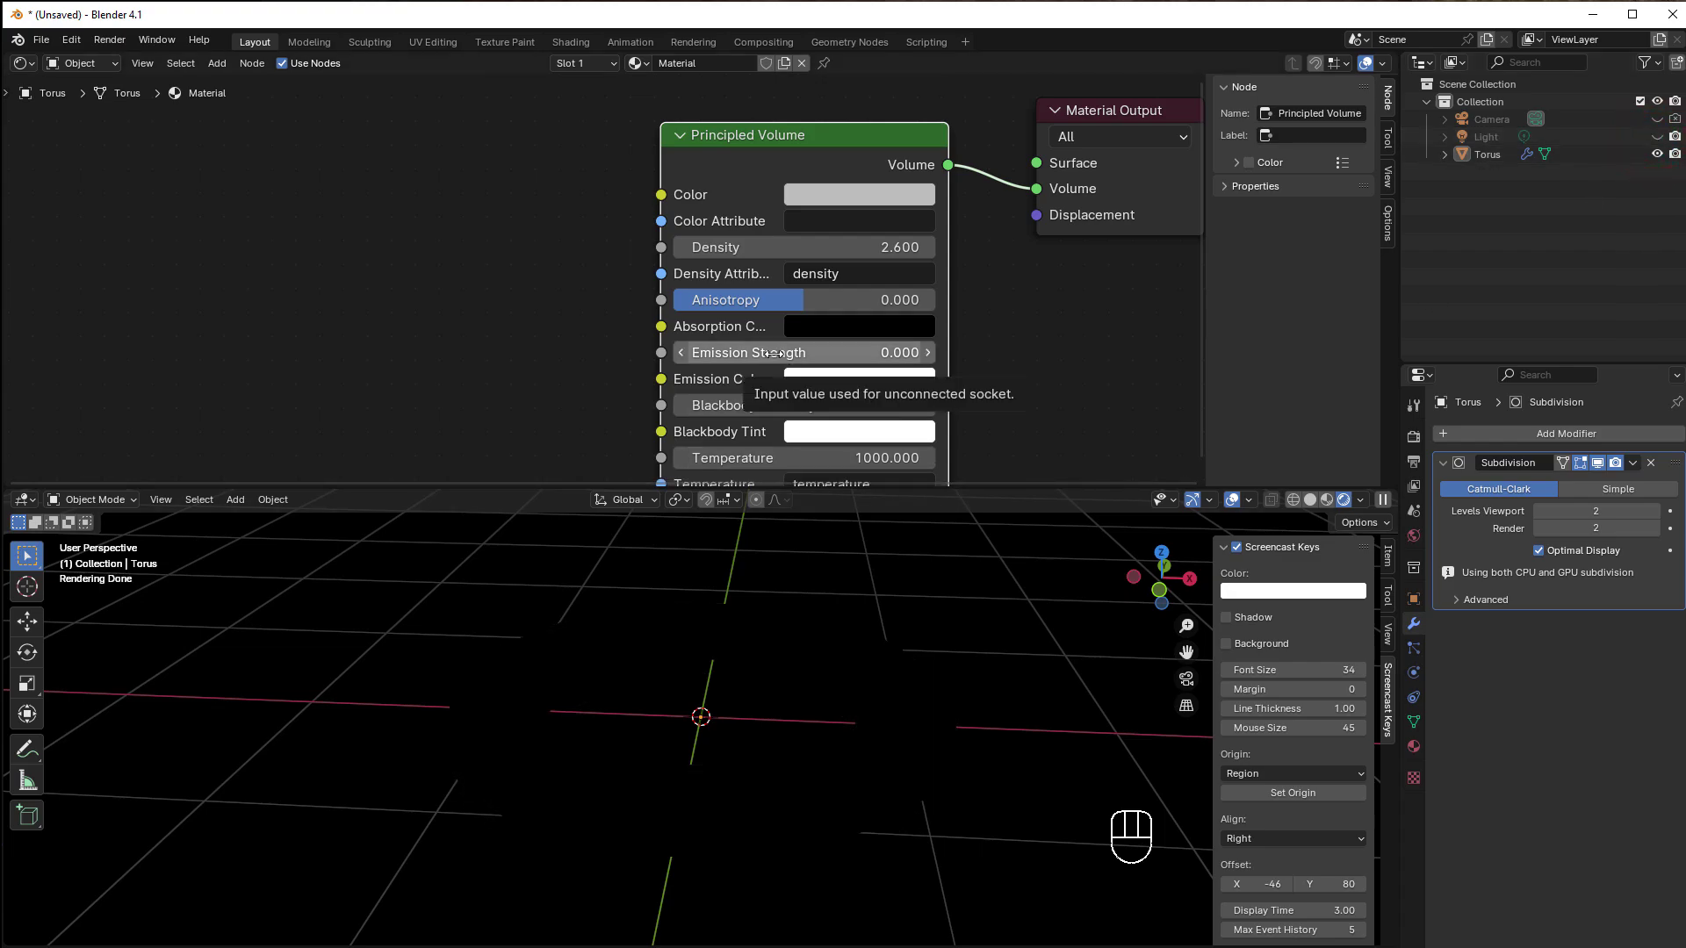
left_click_drag(773, 353, 803, 380)
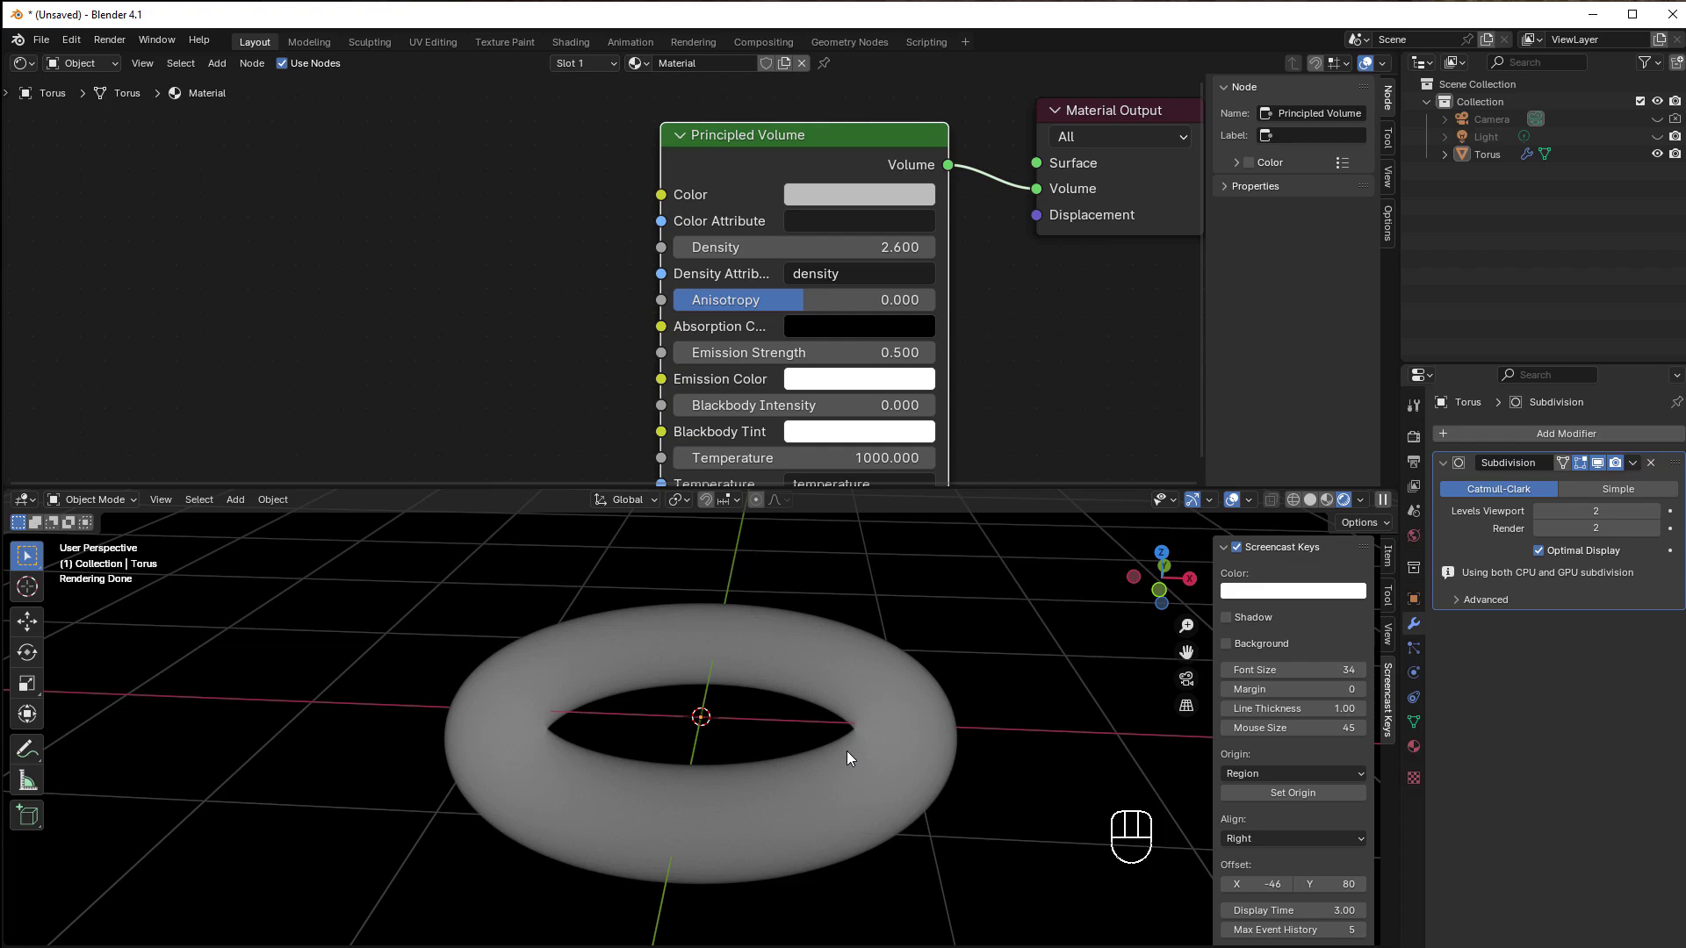
left_click(876, 355)
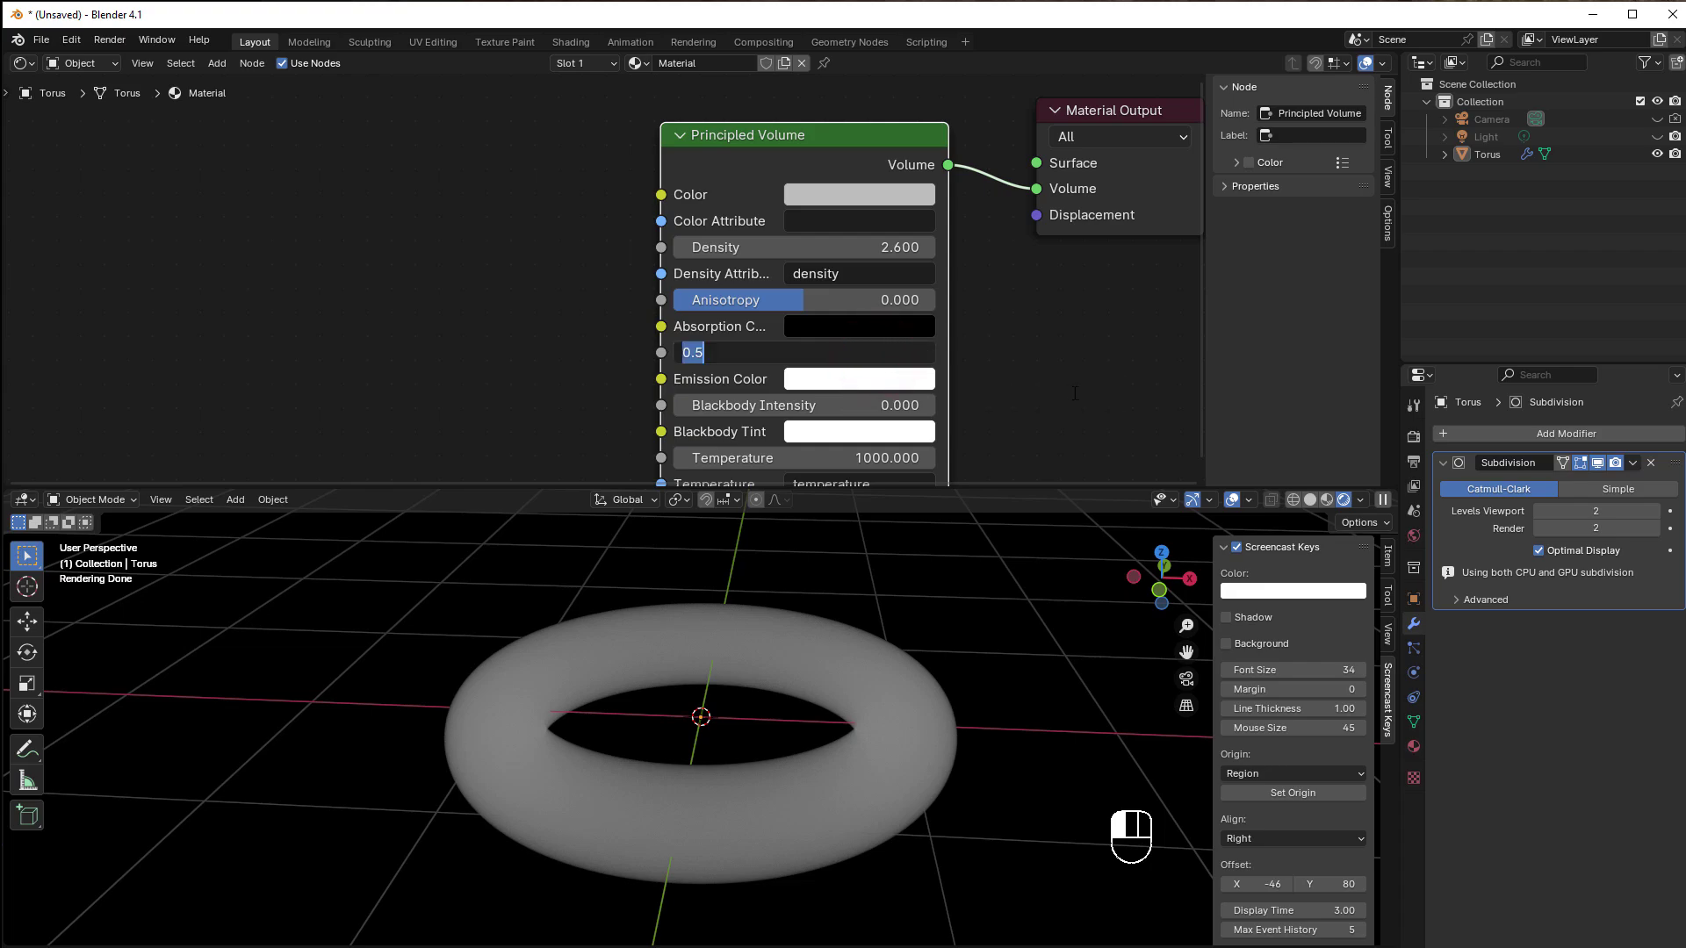
type("0")
key("Return")
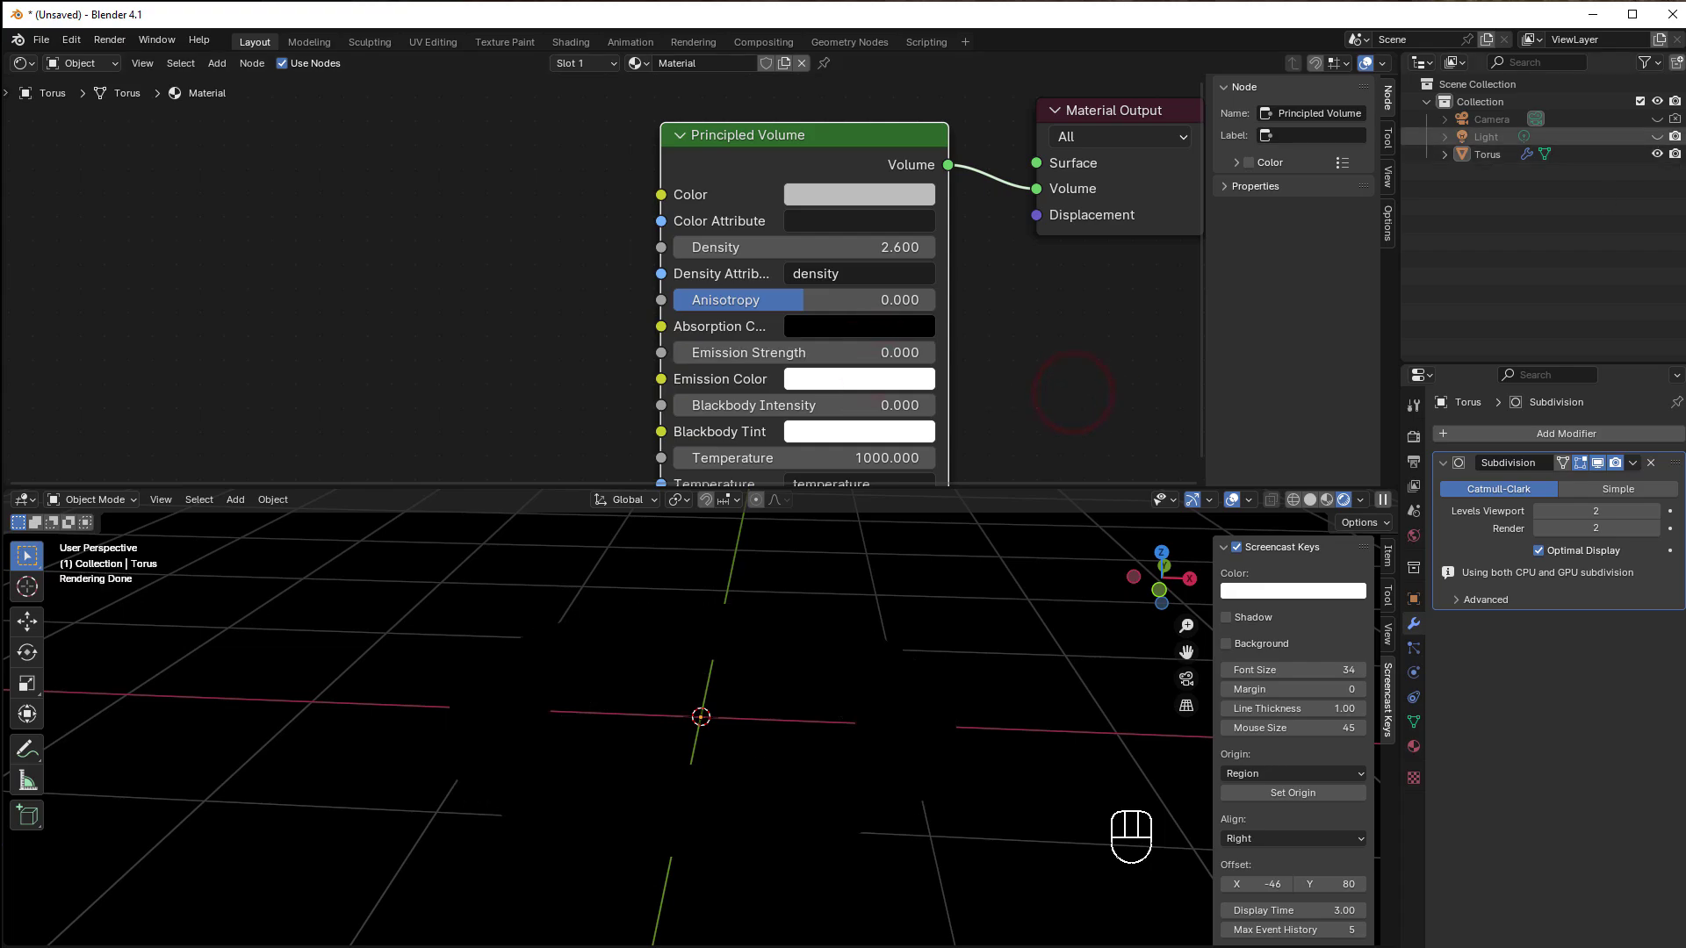
left_click(1657, 138)
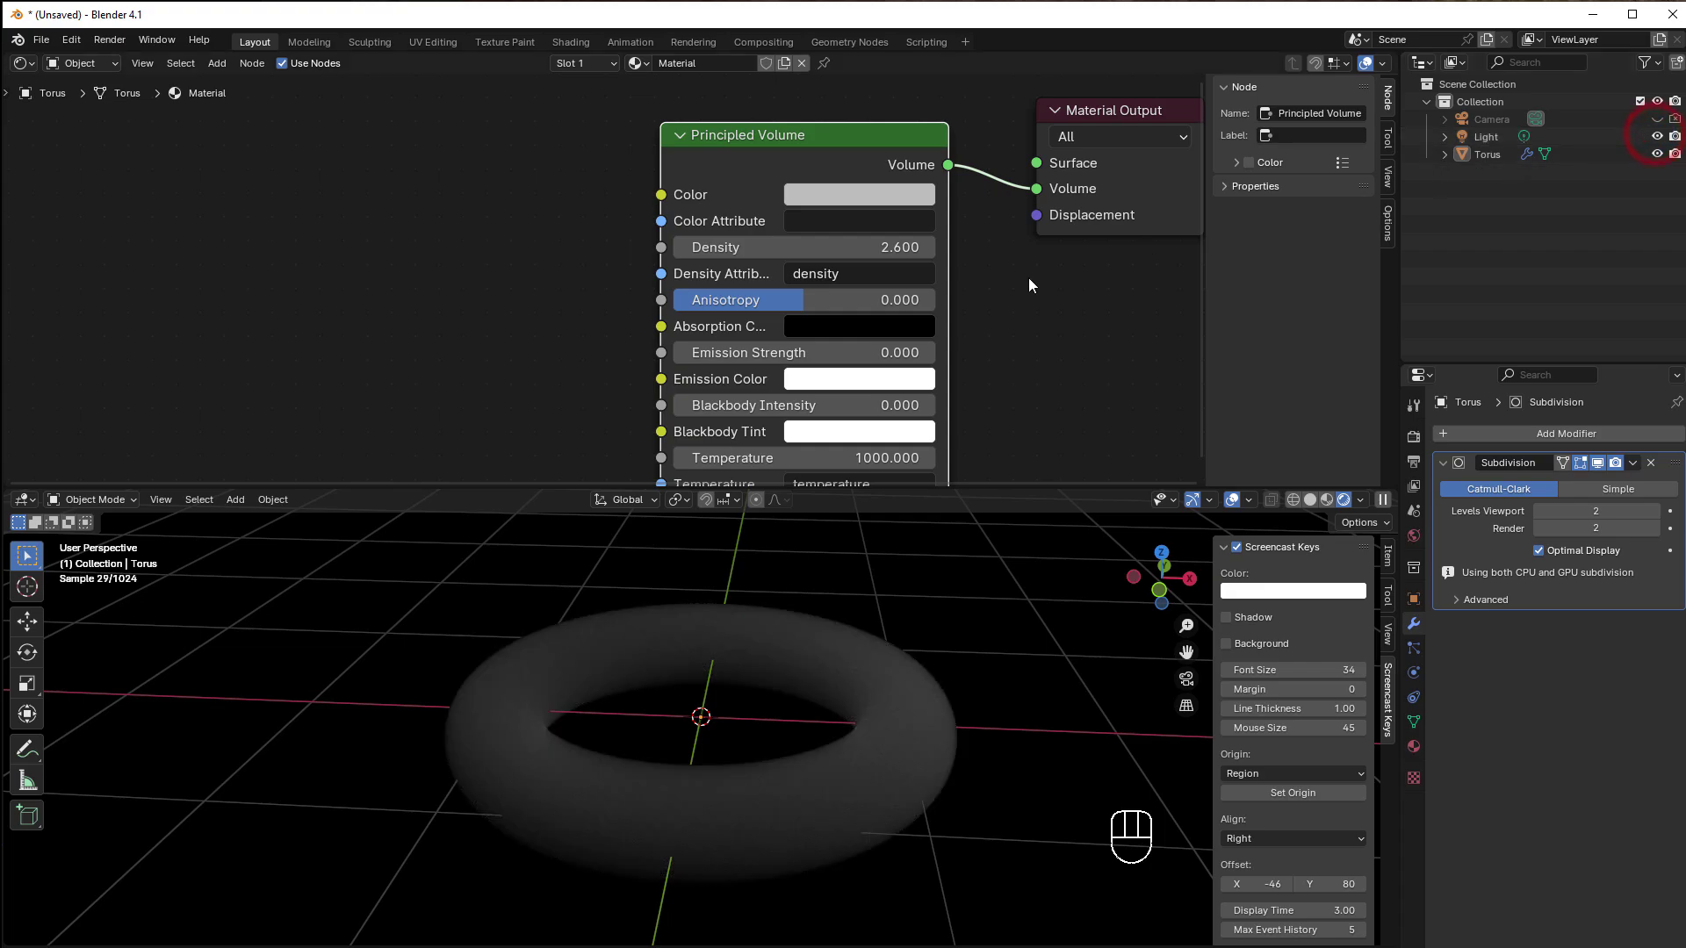
middle_click_drag(1013, 414, 986, 346)
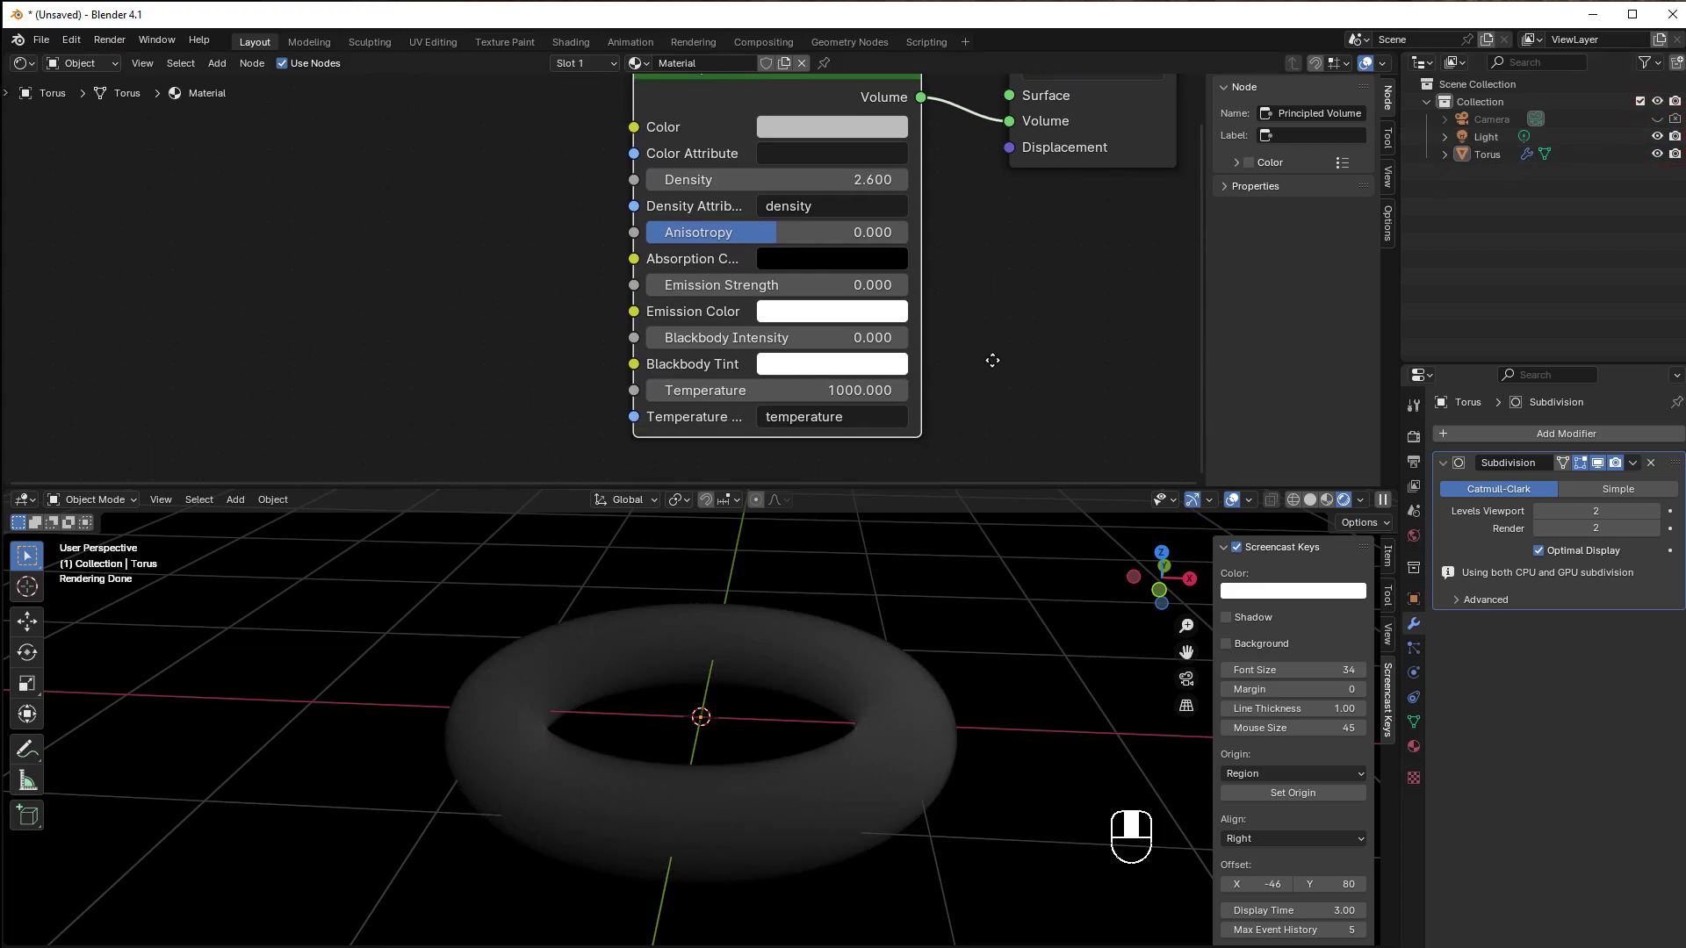
Step: Set the Principled Volume's Blackbody Intensity to 1 and frame the volume and output nodes
left_click(772, 339)
type("1")
left_click(1104, 365)
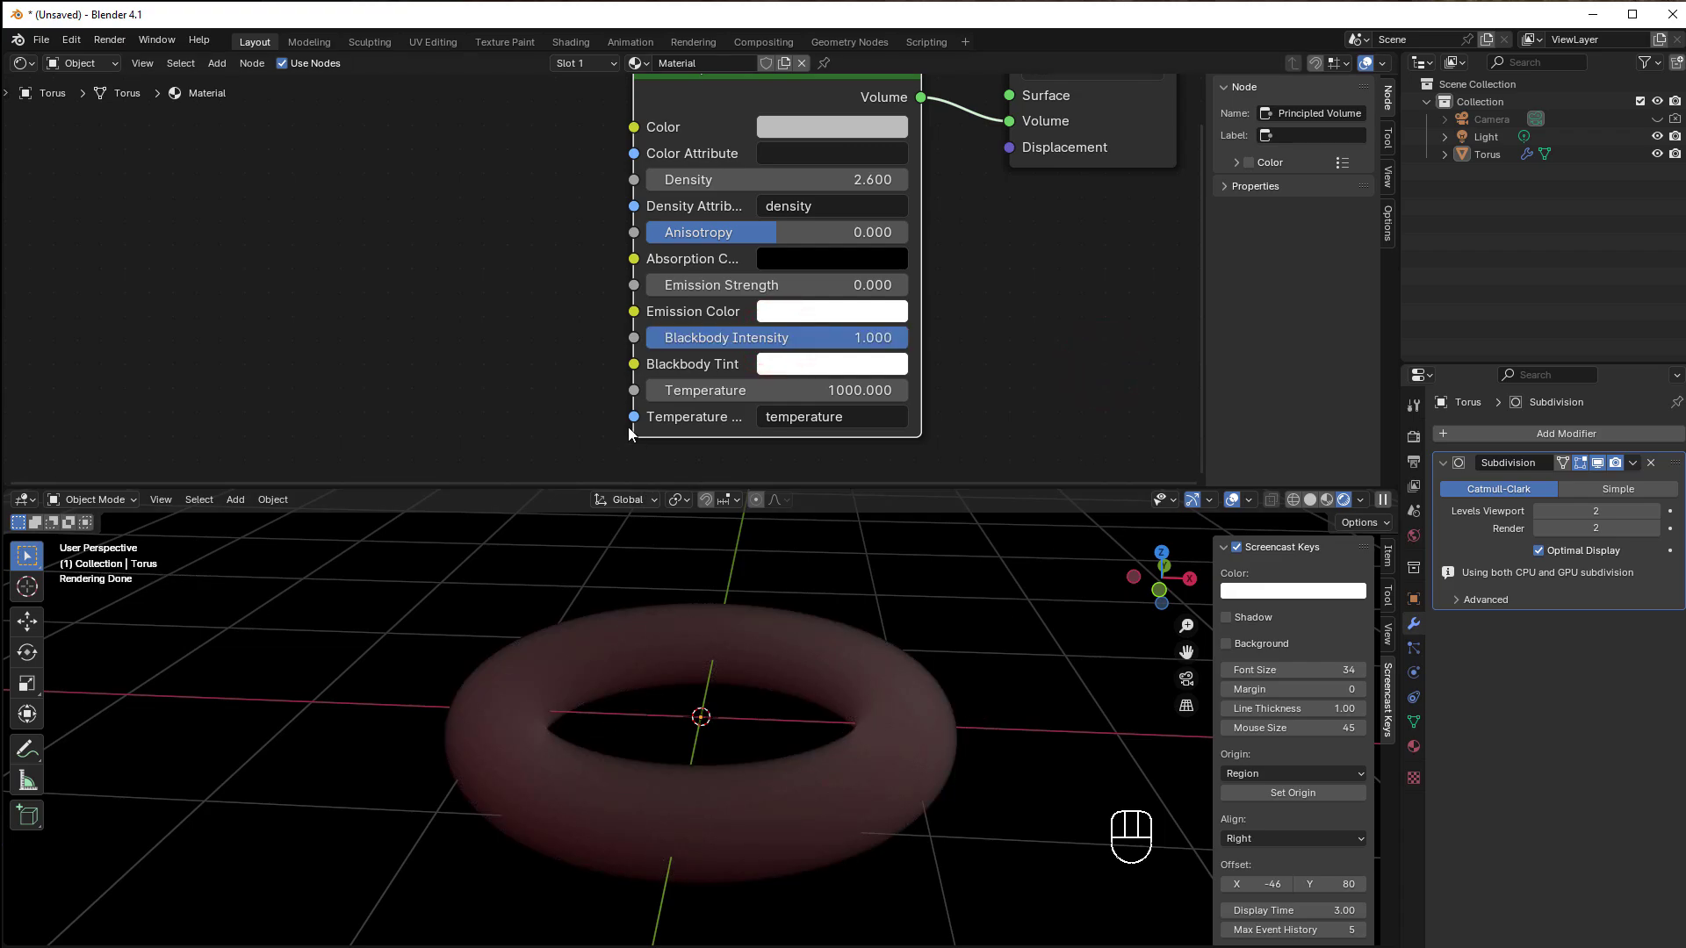
scroll(531, 366, "down", 2)
middle_click_drag(531, 366, 637, 395)
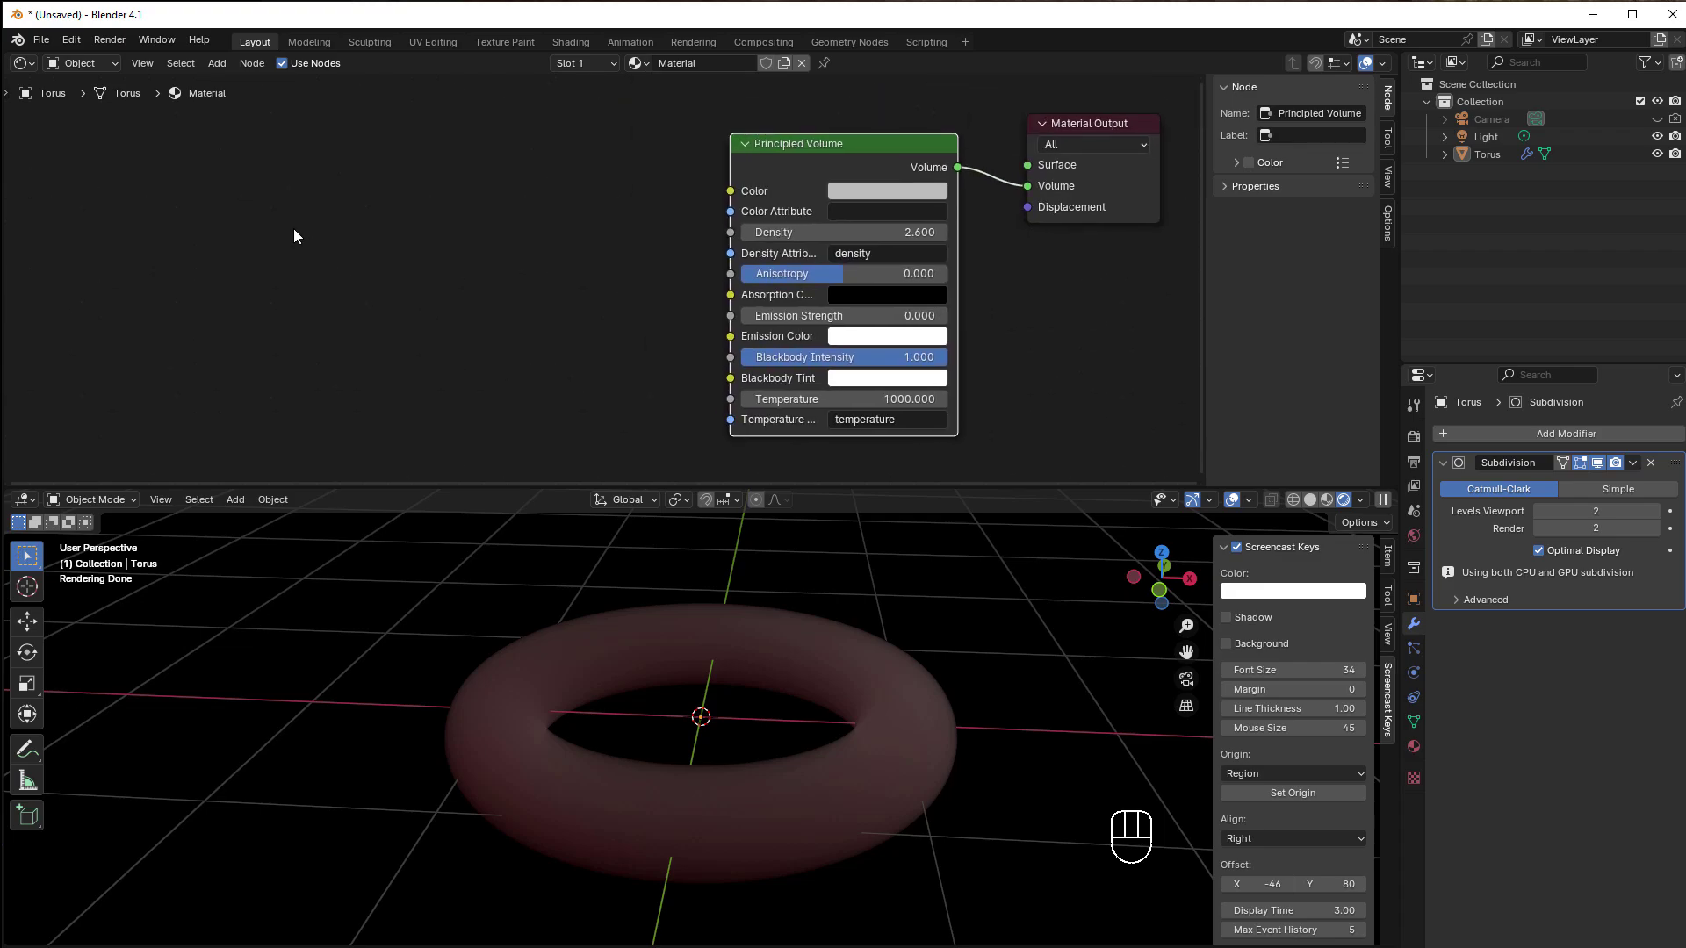
Step: Add a Voronoi Texture node and raise the volume Density to 5.5
key("shift+a")
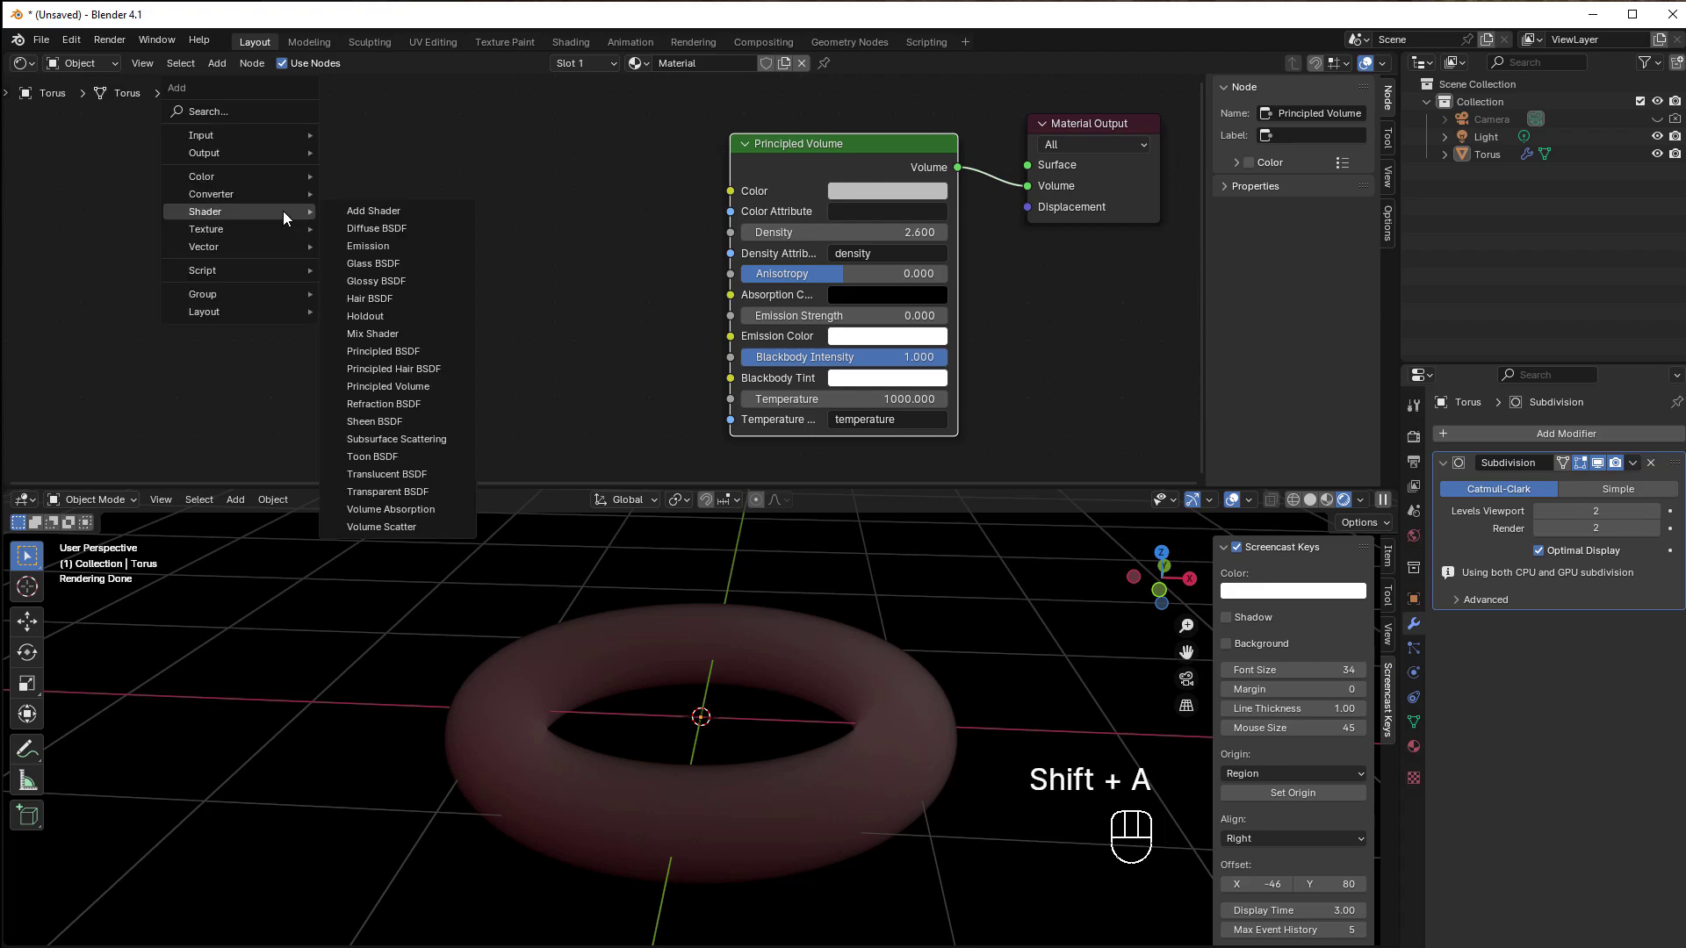
mouse_move(313, 224)
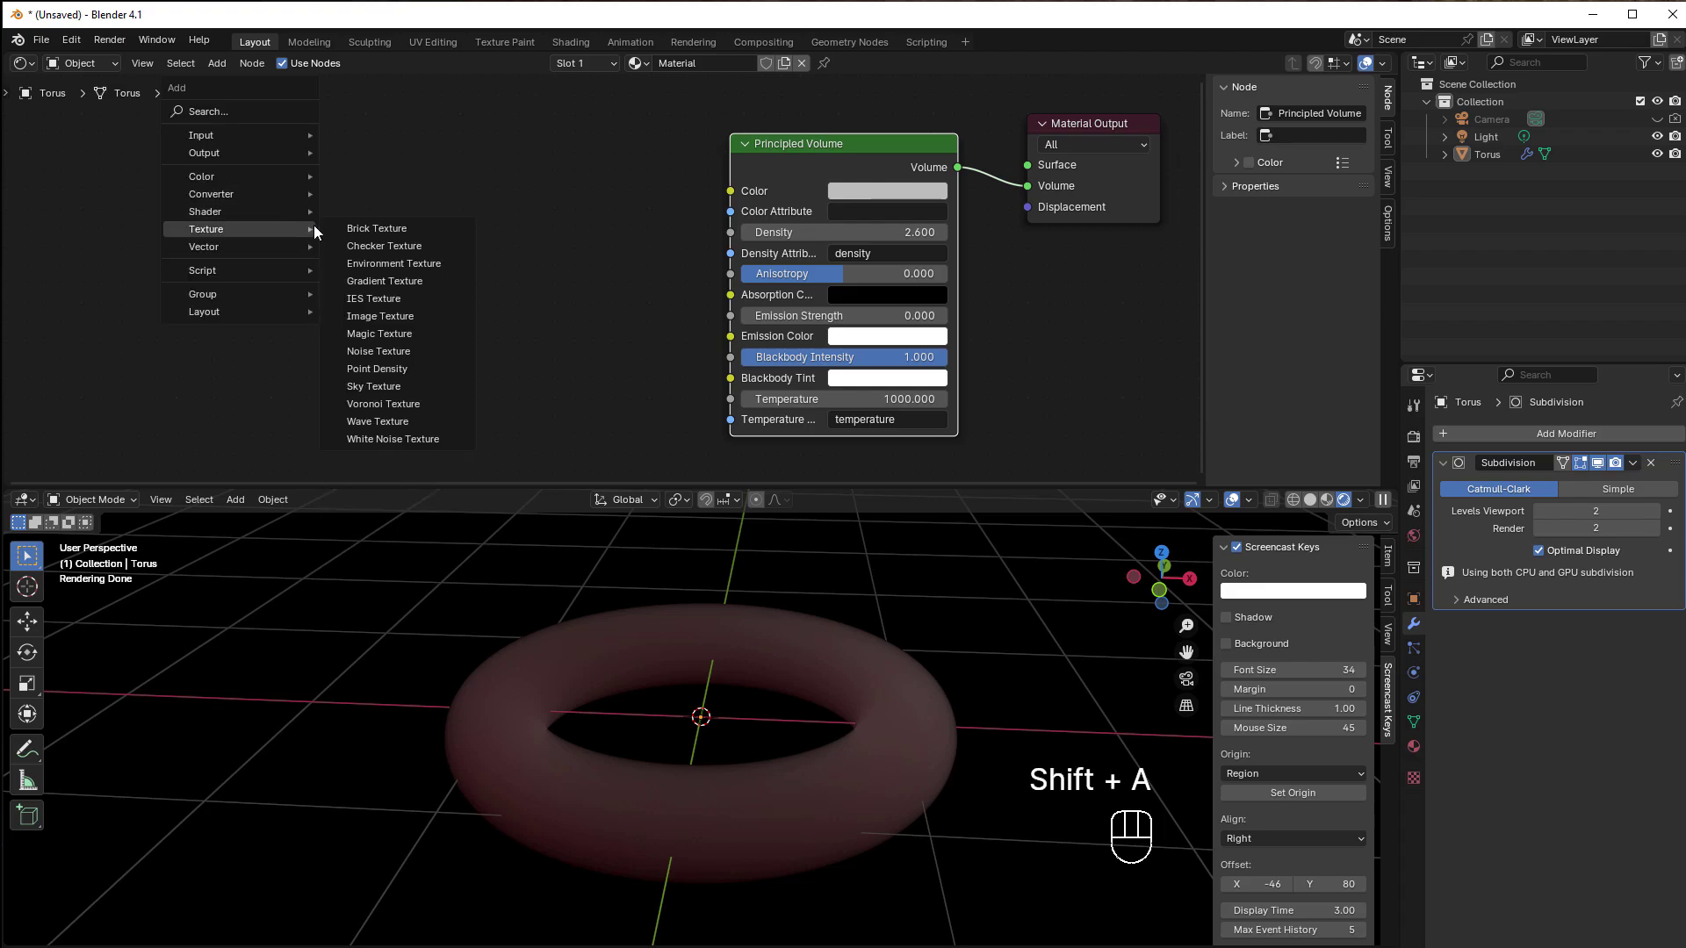
left_click(392, 398)
left_click(267, 137)
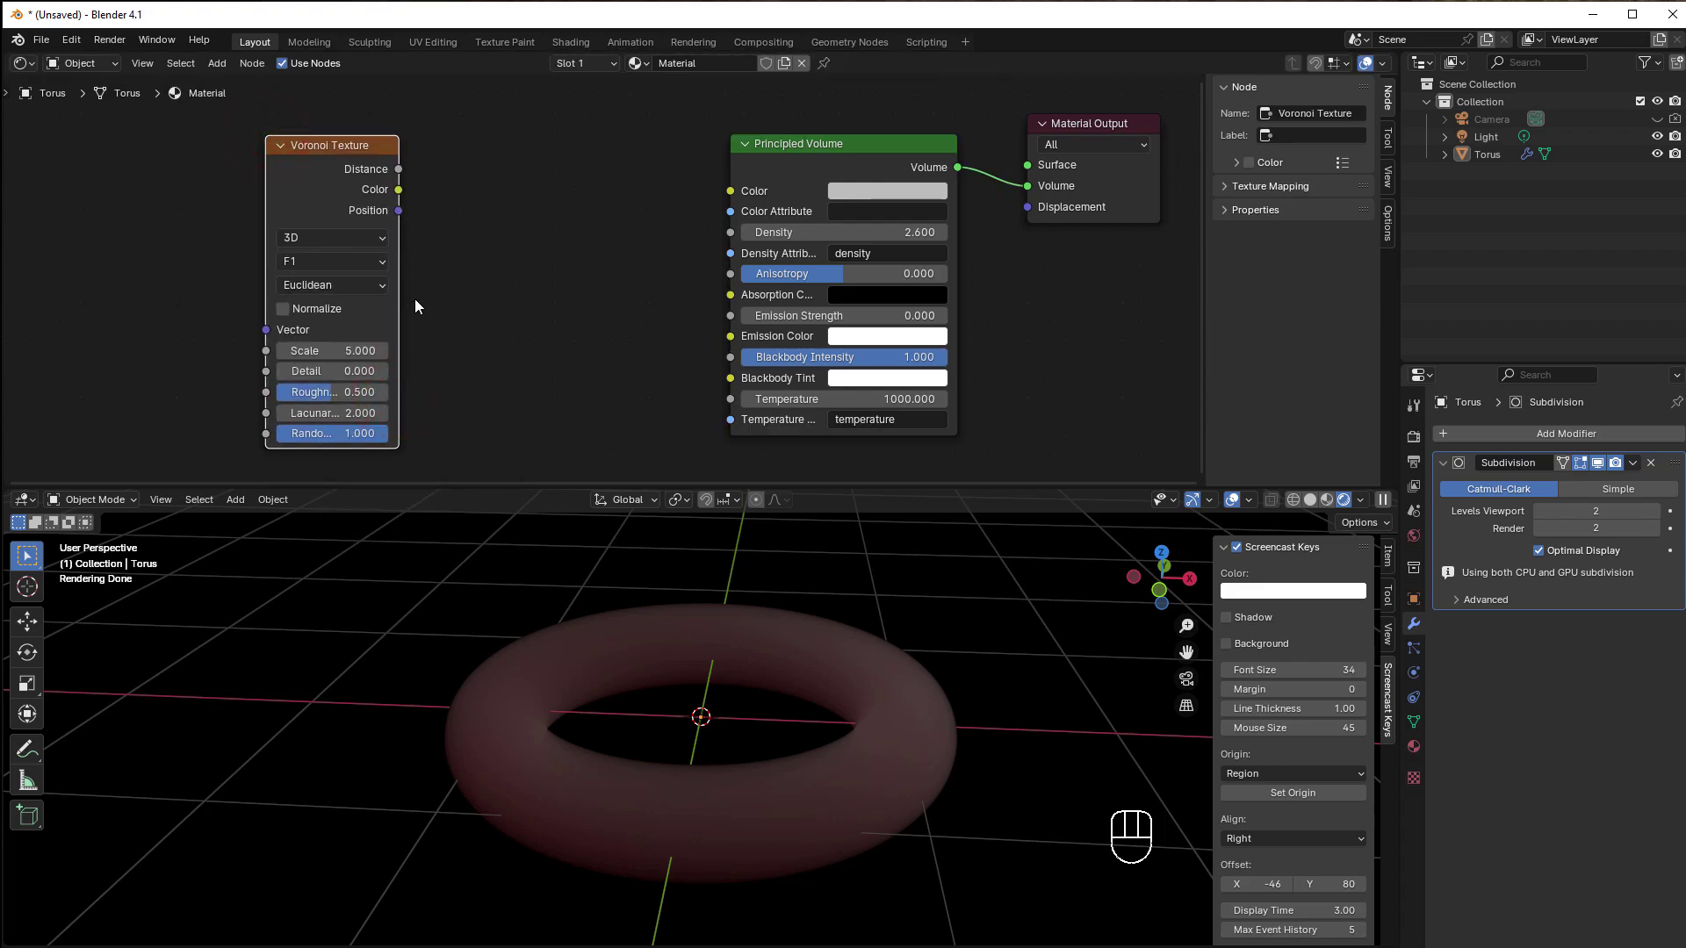
left_click_drag(772, 232, 835, 232)
left_click(499, 245)
Step: Add a Map Range node and place it beside the Principled Volume
key("shift+a")
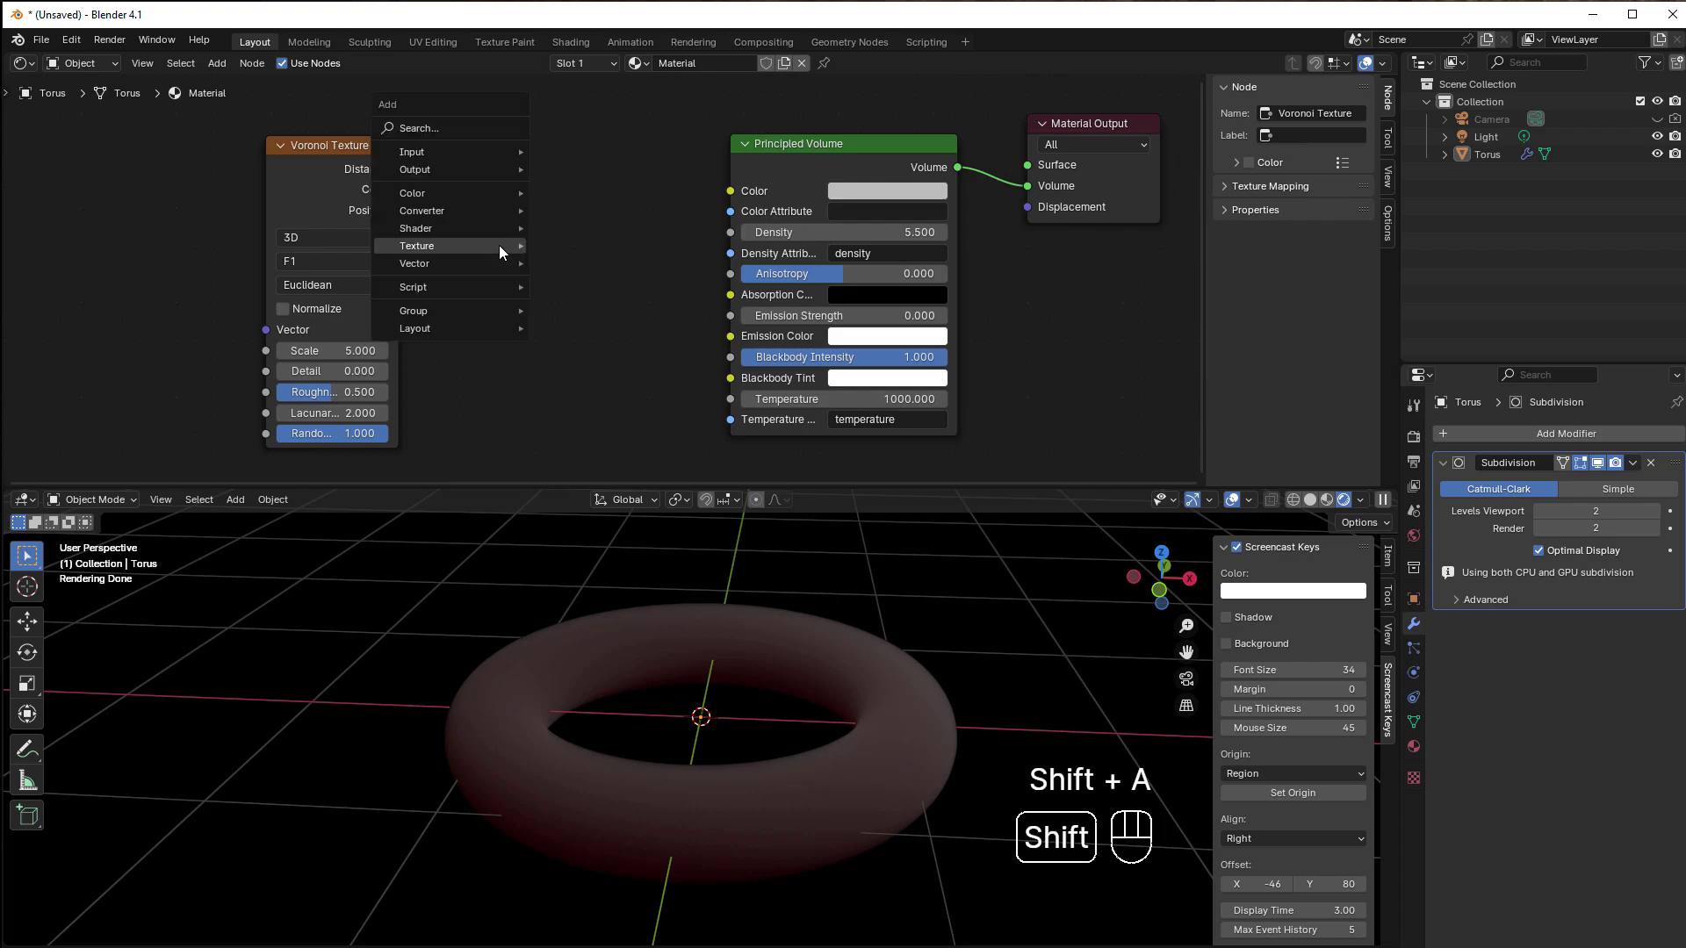
mouse_move(445, 211)
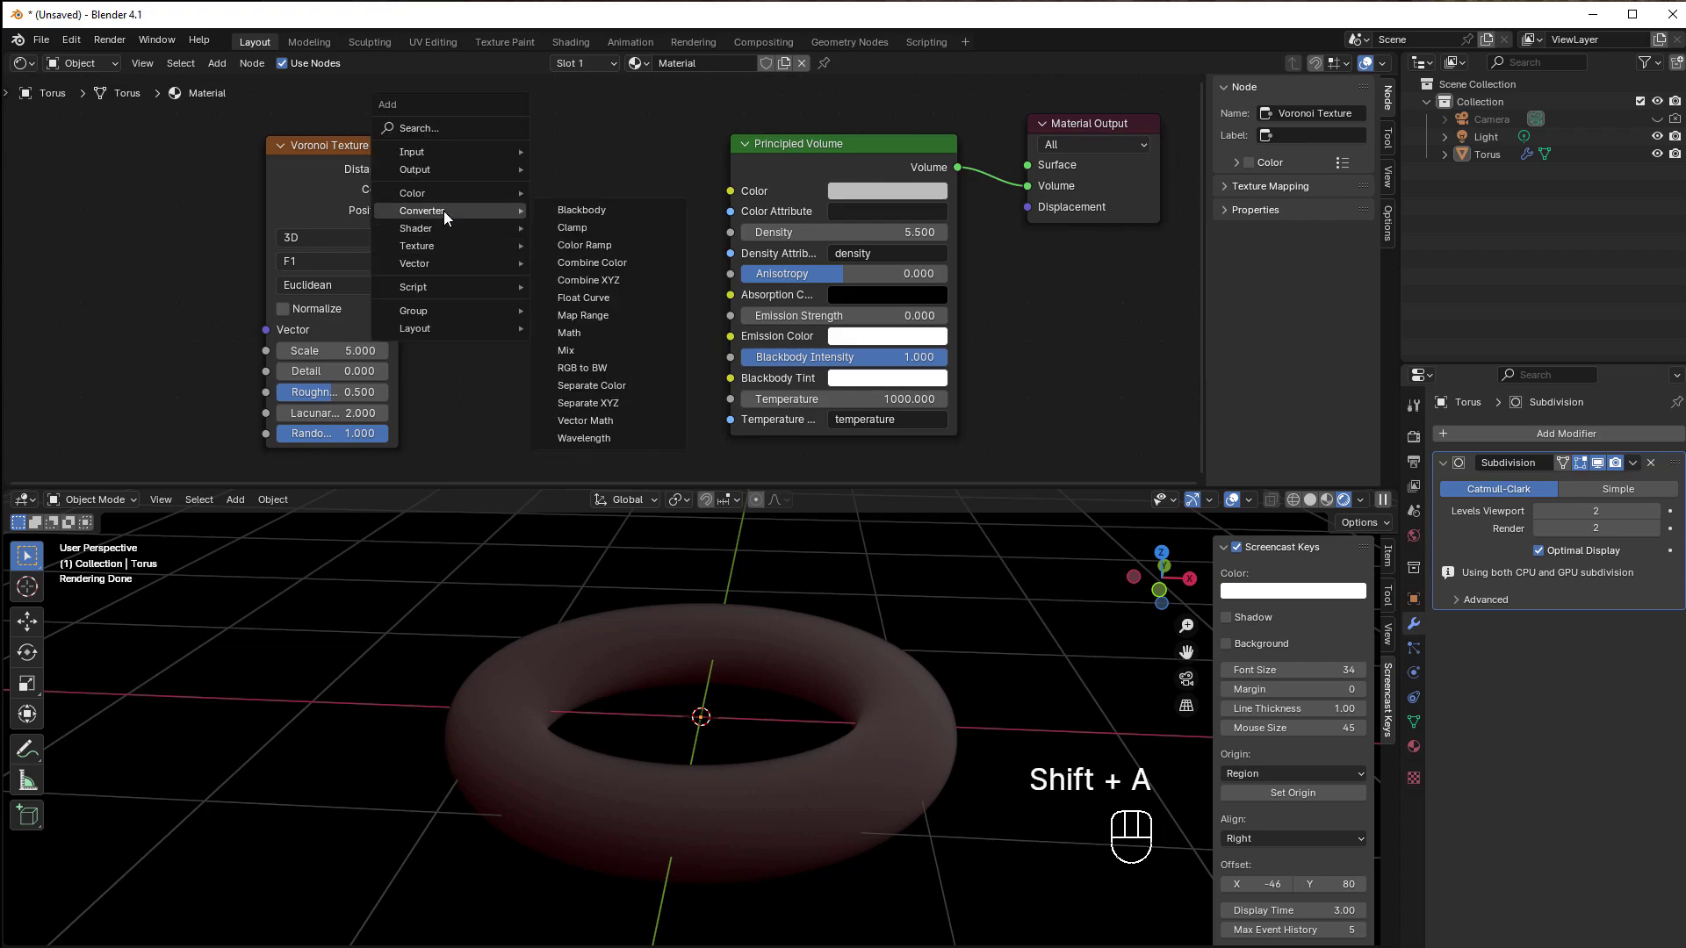
left_click(594, 314)
left_click(520, 162)
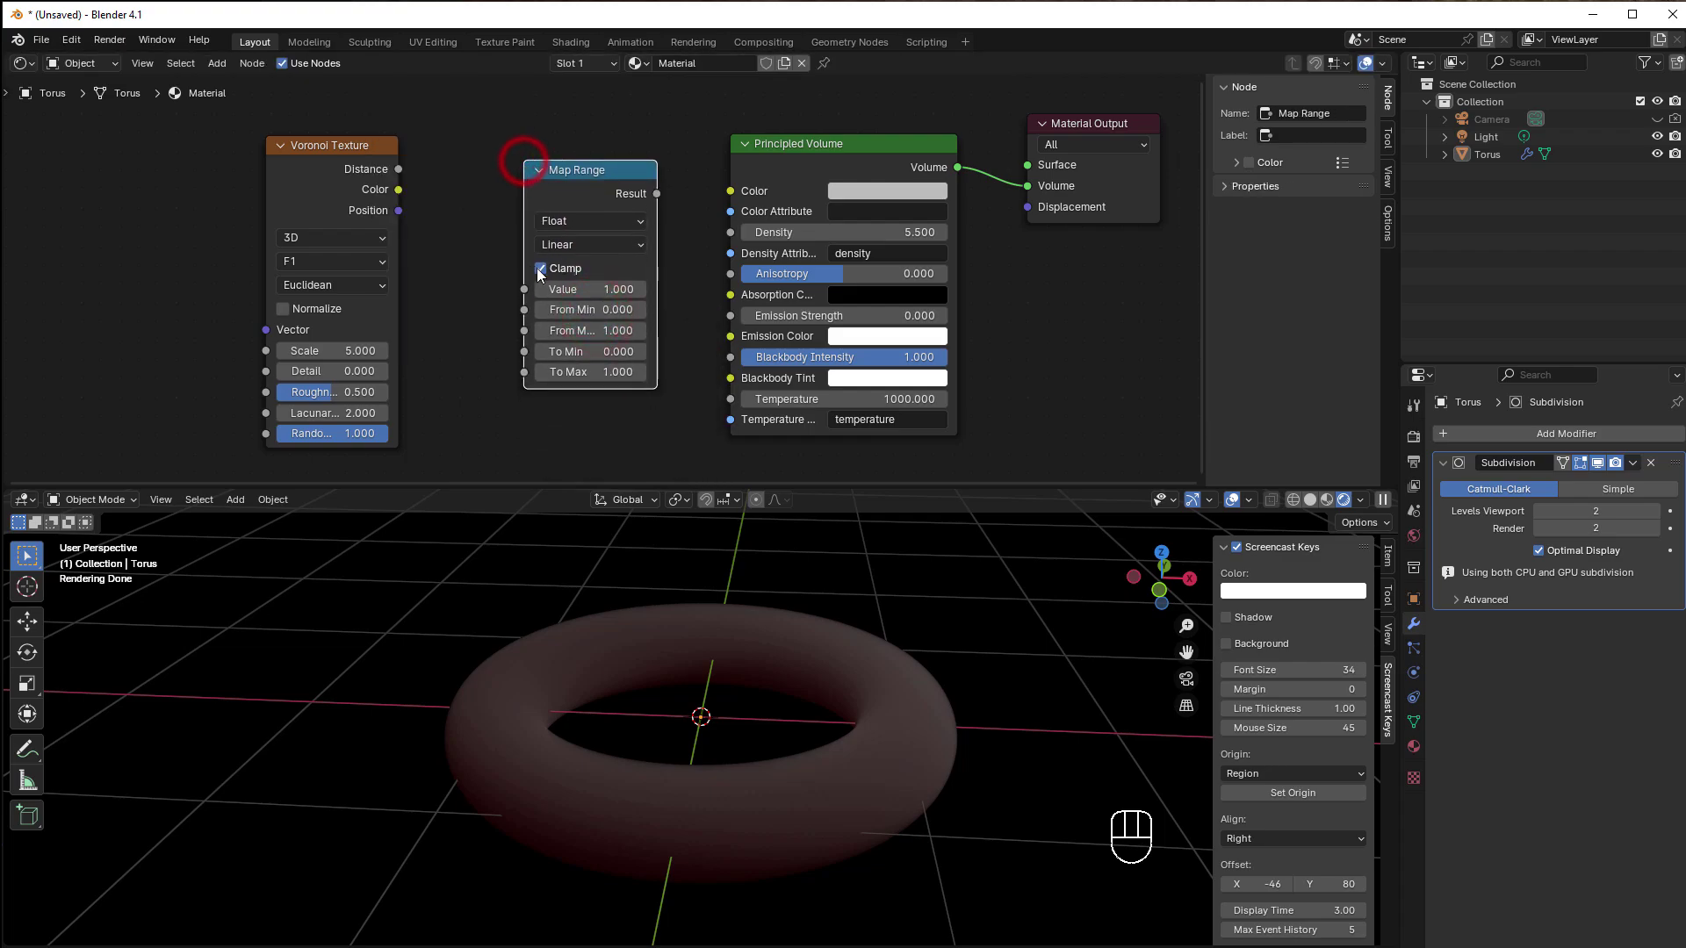
Step: Route Voronoi Distance through Map Range (From 0.78–0.8, To Max 10.9) into volume Density
left_click(399, 170)
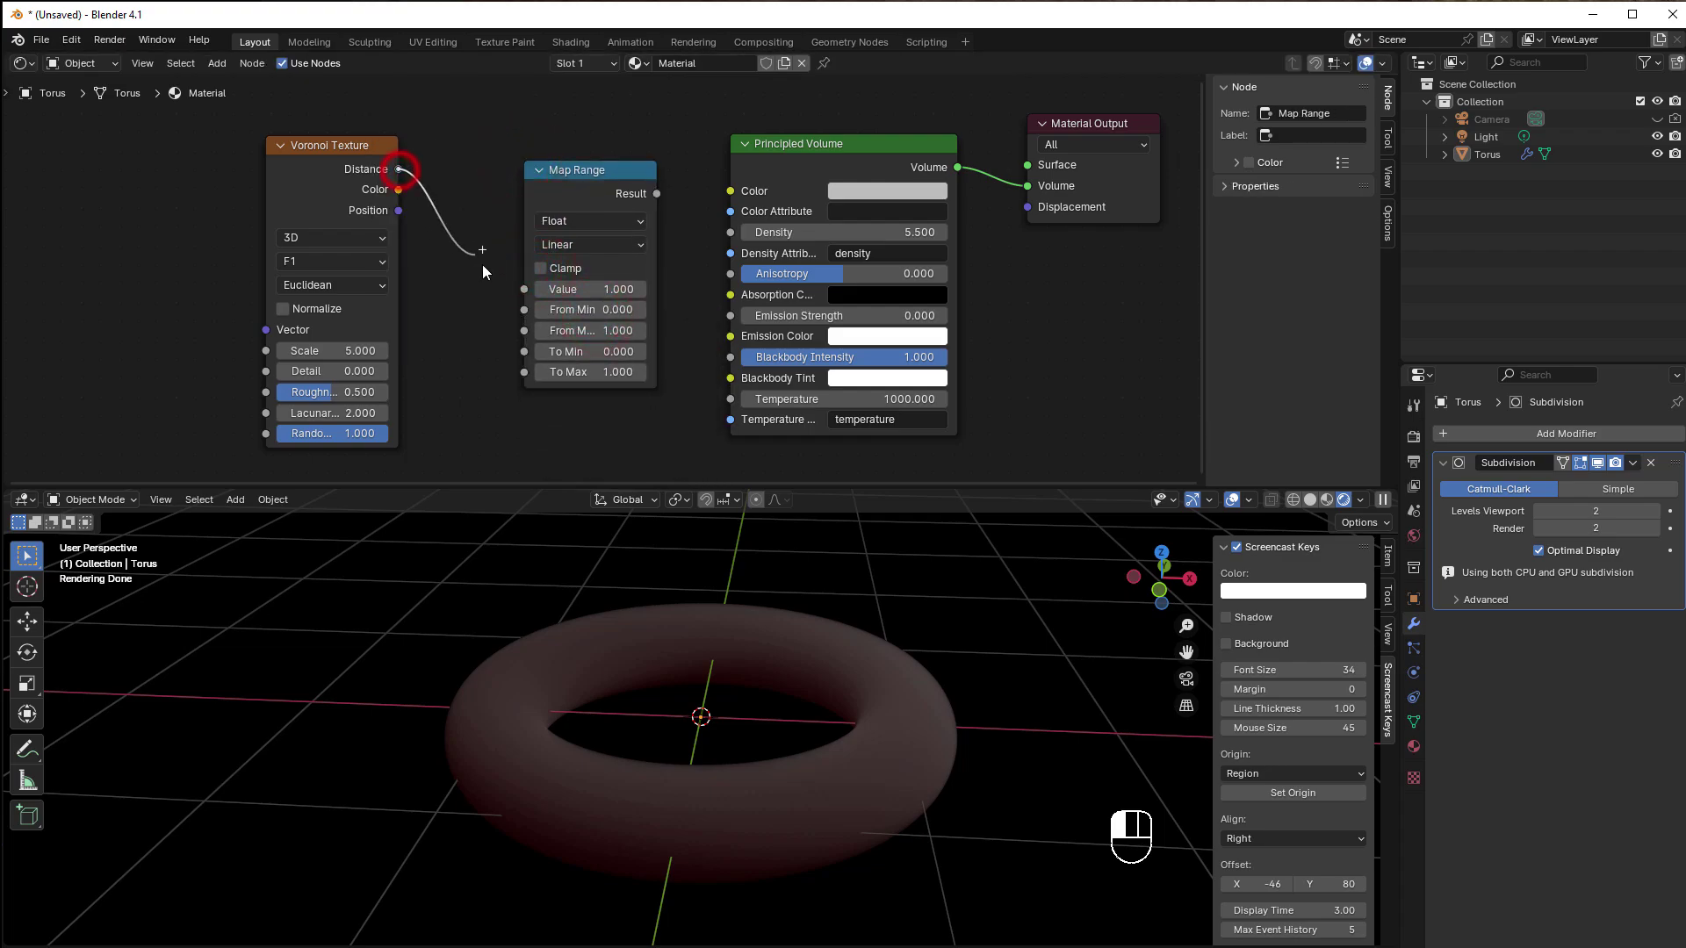
left_click_drag(489, 278, 524, 289)
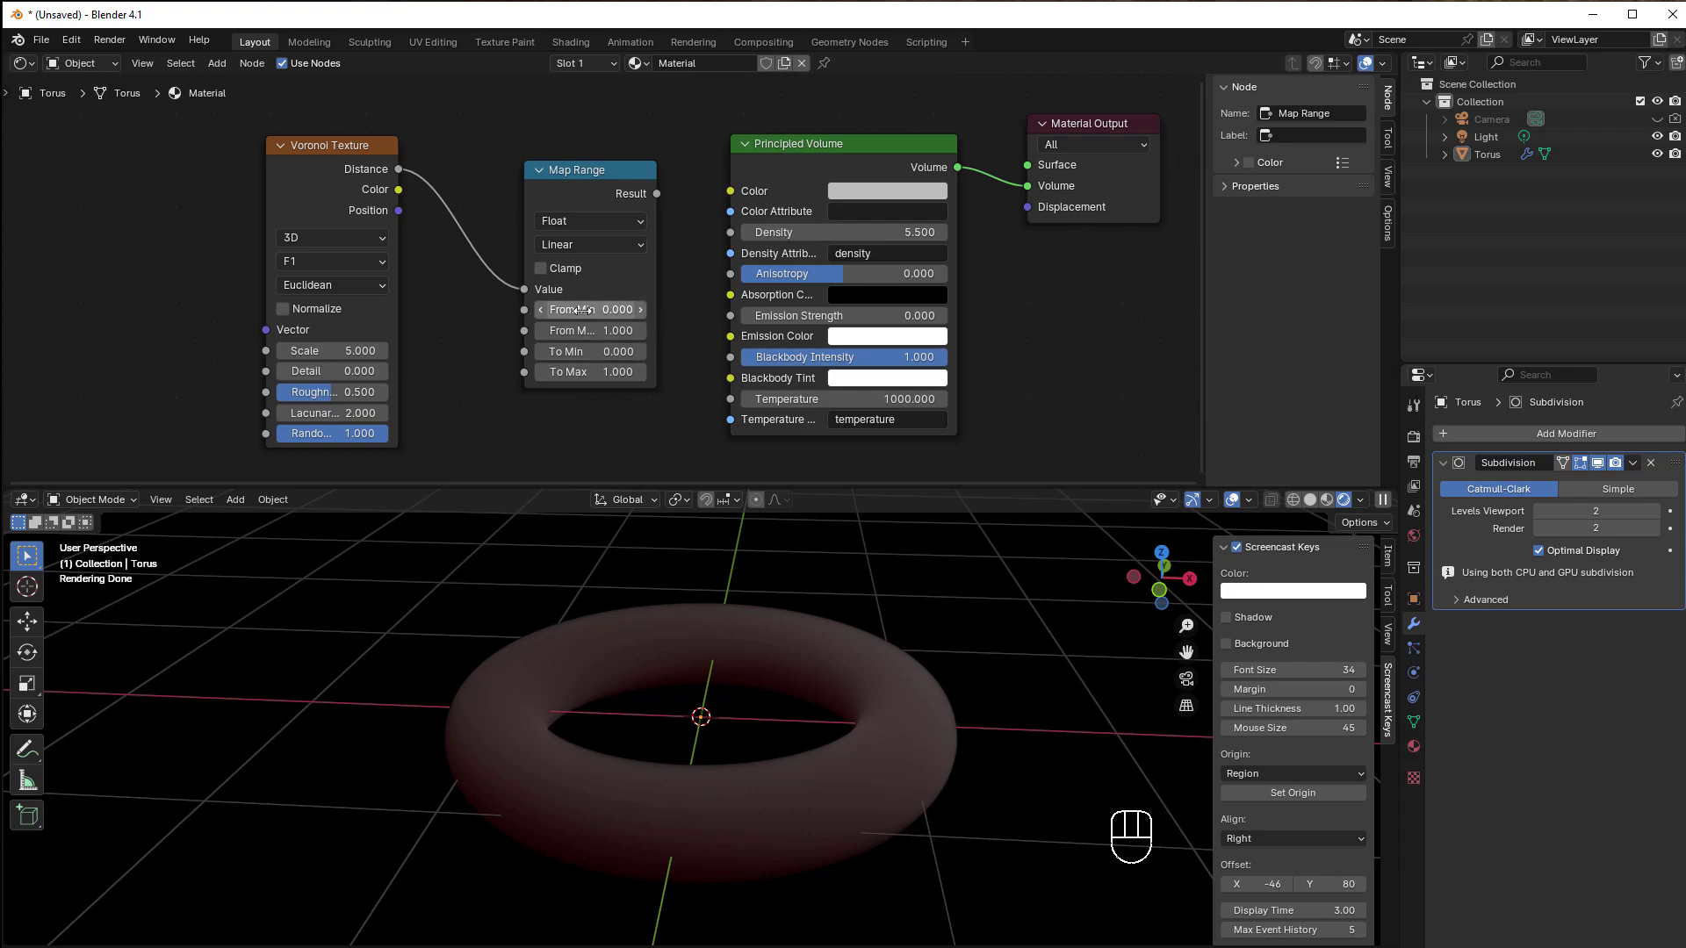
left_click(610, 309)
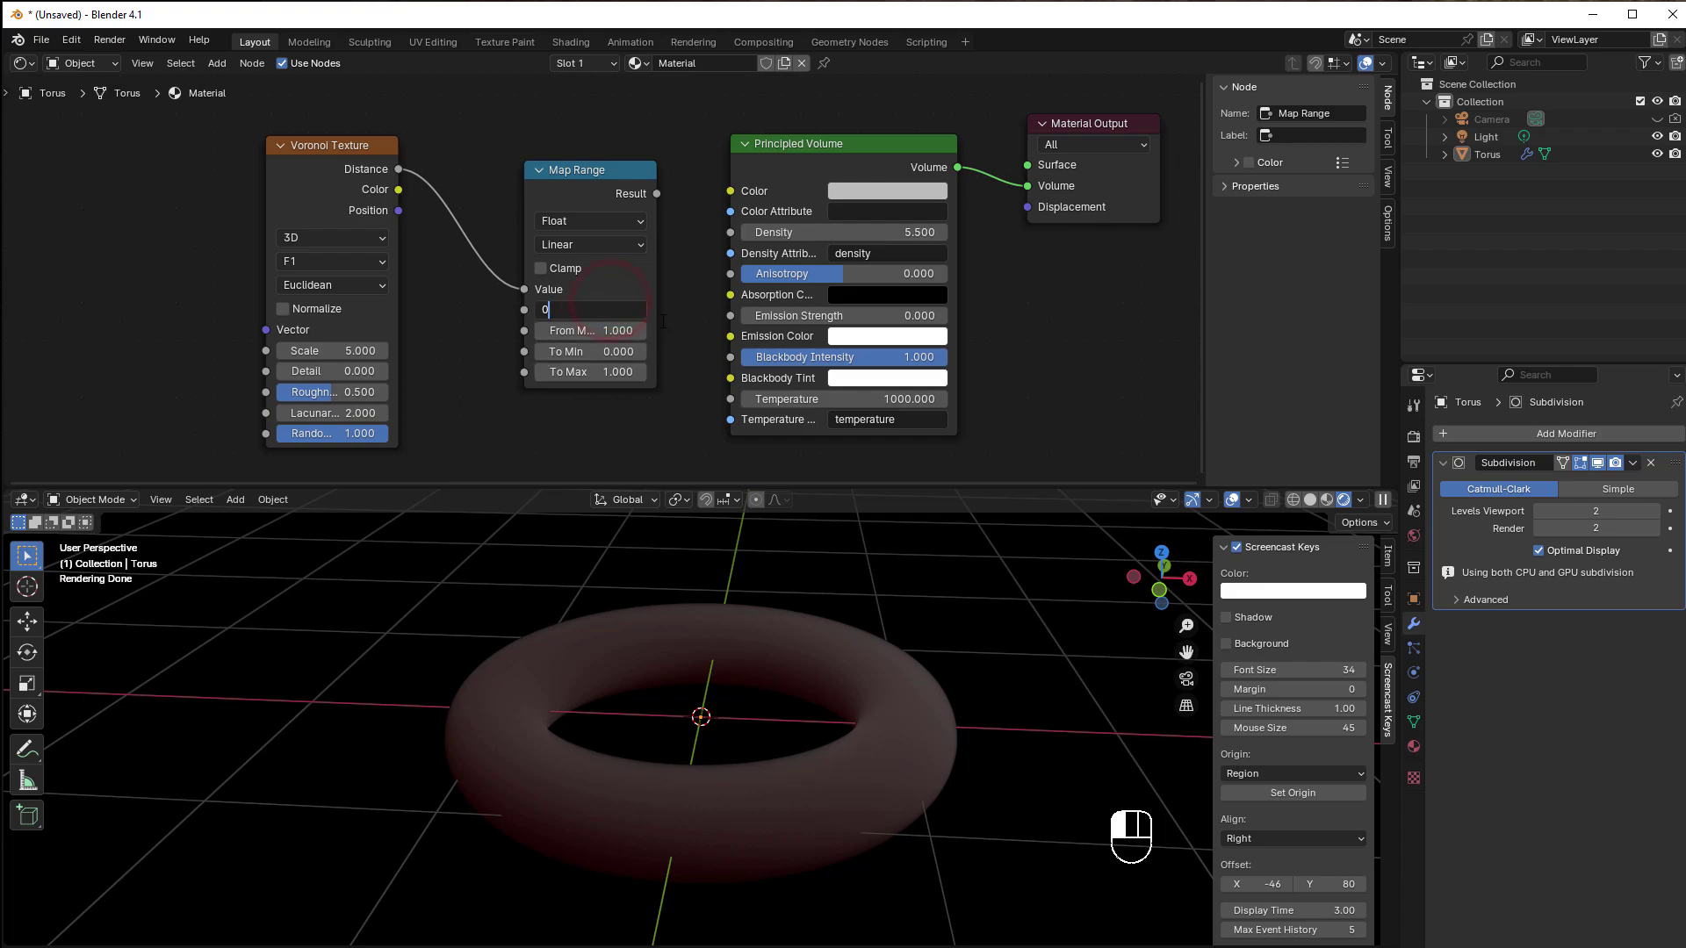
type(".78")
left_click(567, 330)
type("0")
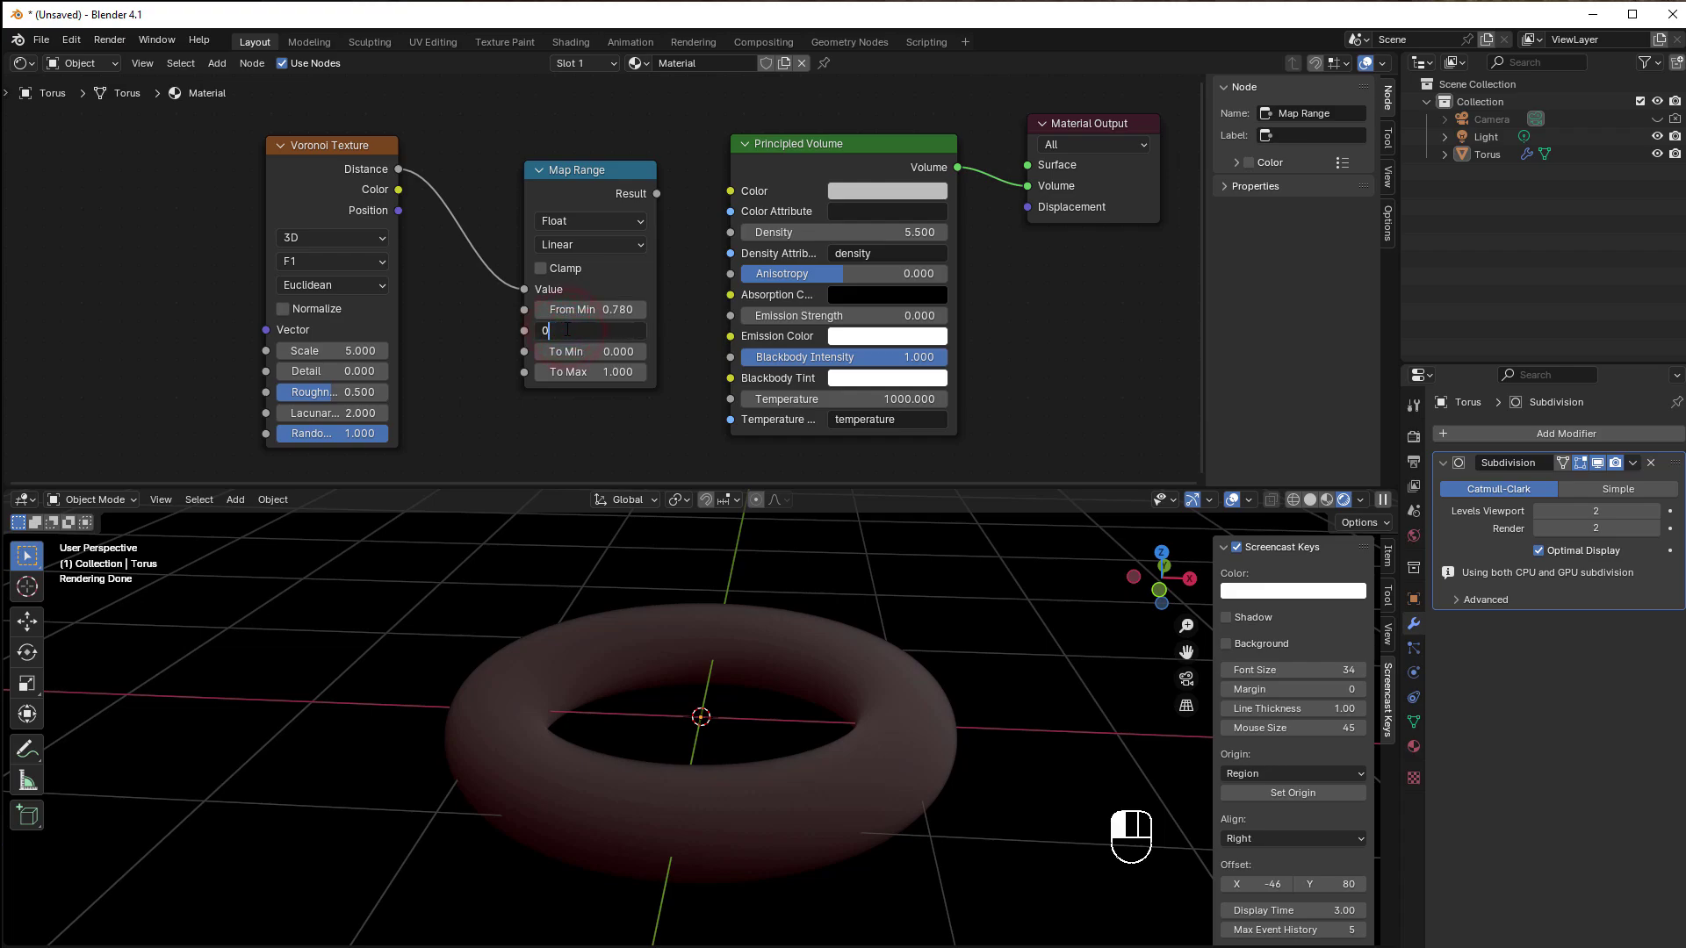
type(".8")
key("Return")
left_click_drag(657, 194, 730, 232)
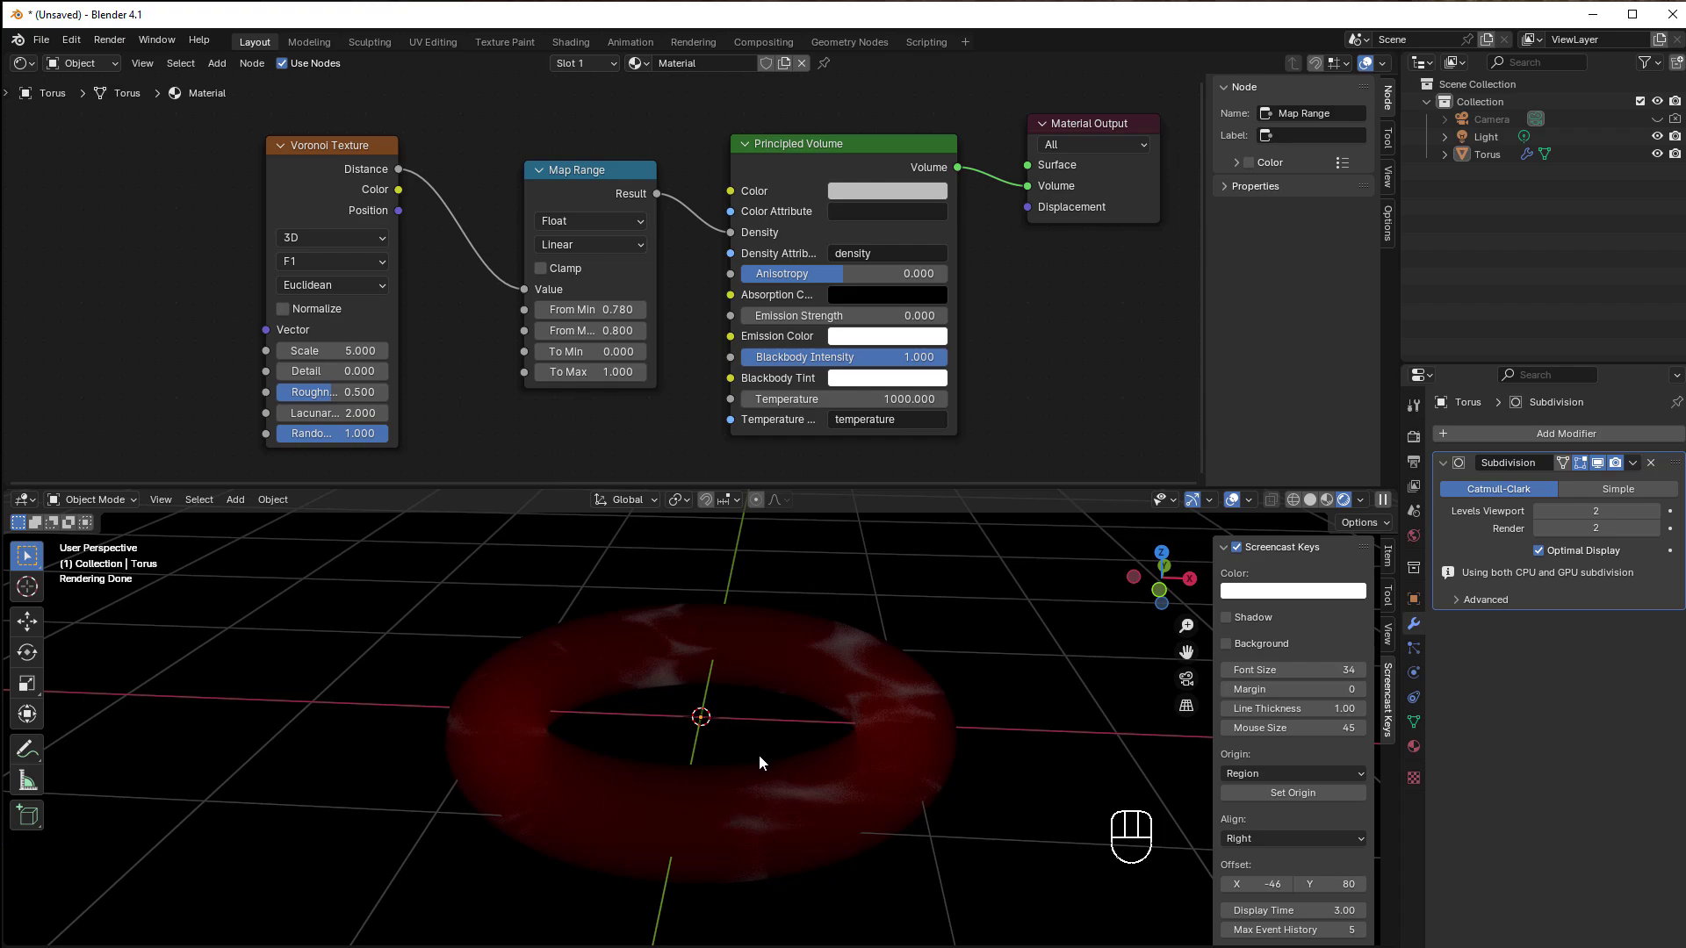
mouse_move(579, 371)
left_mouse_down()
mouse_move(659, 371)
mouse_move(560, 381)
left_mouse_up()
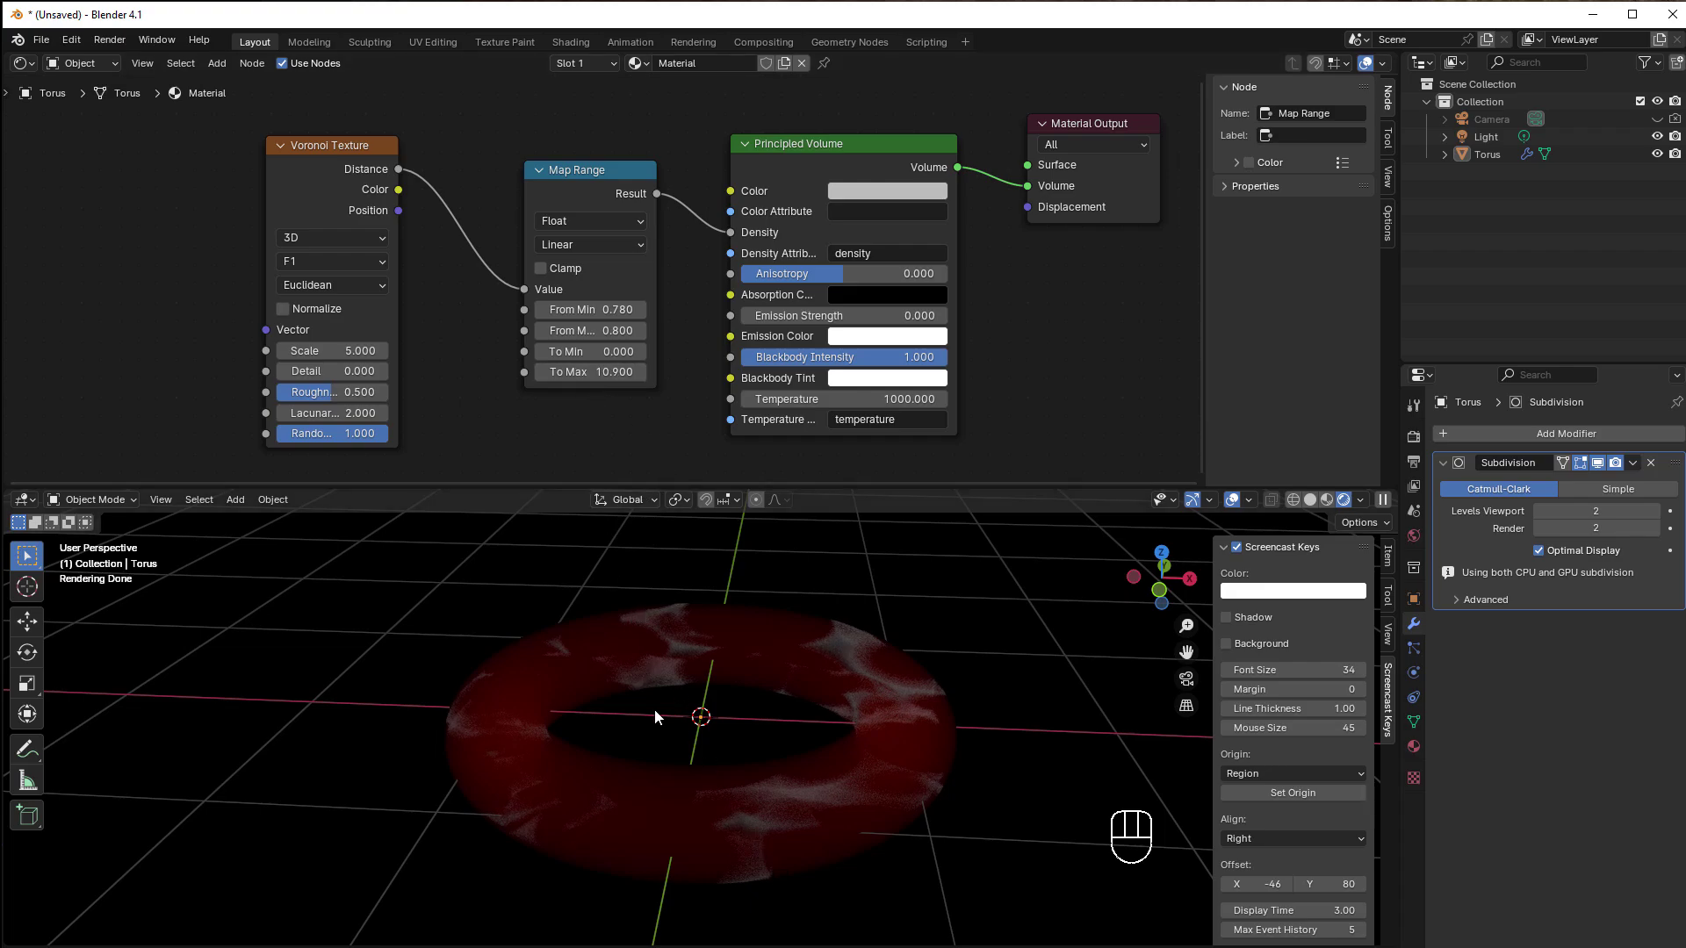
Step: Change the Map Range From range to 0.75–0.78 and raise Voronoi Detail to 1.3
left_click(542, 313)
type("5")
key("Return")
left_click(586, 331)
type("0.78")
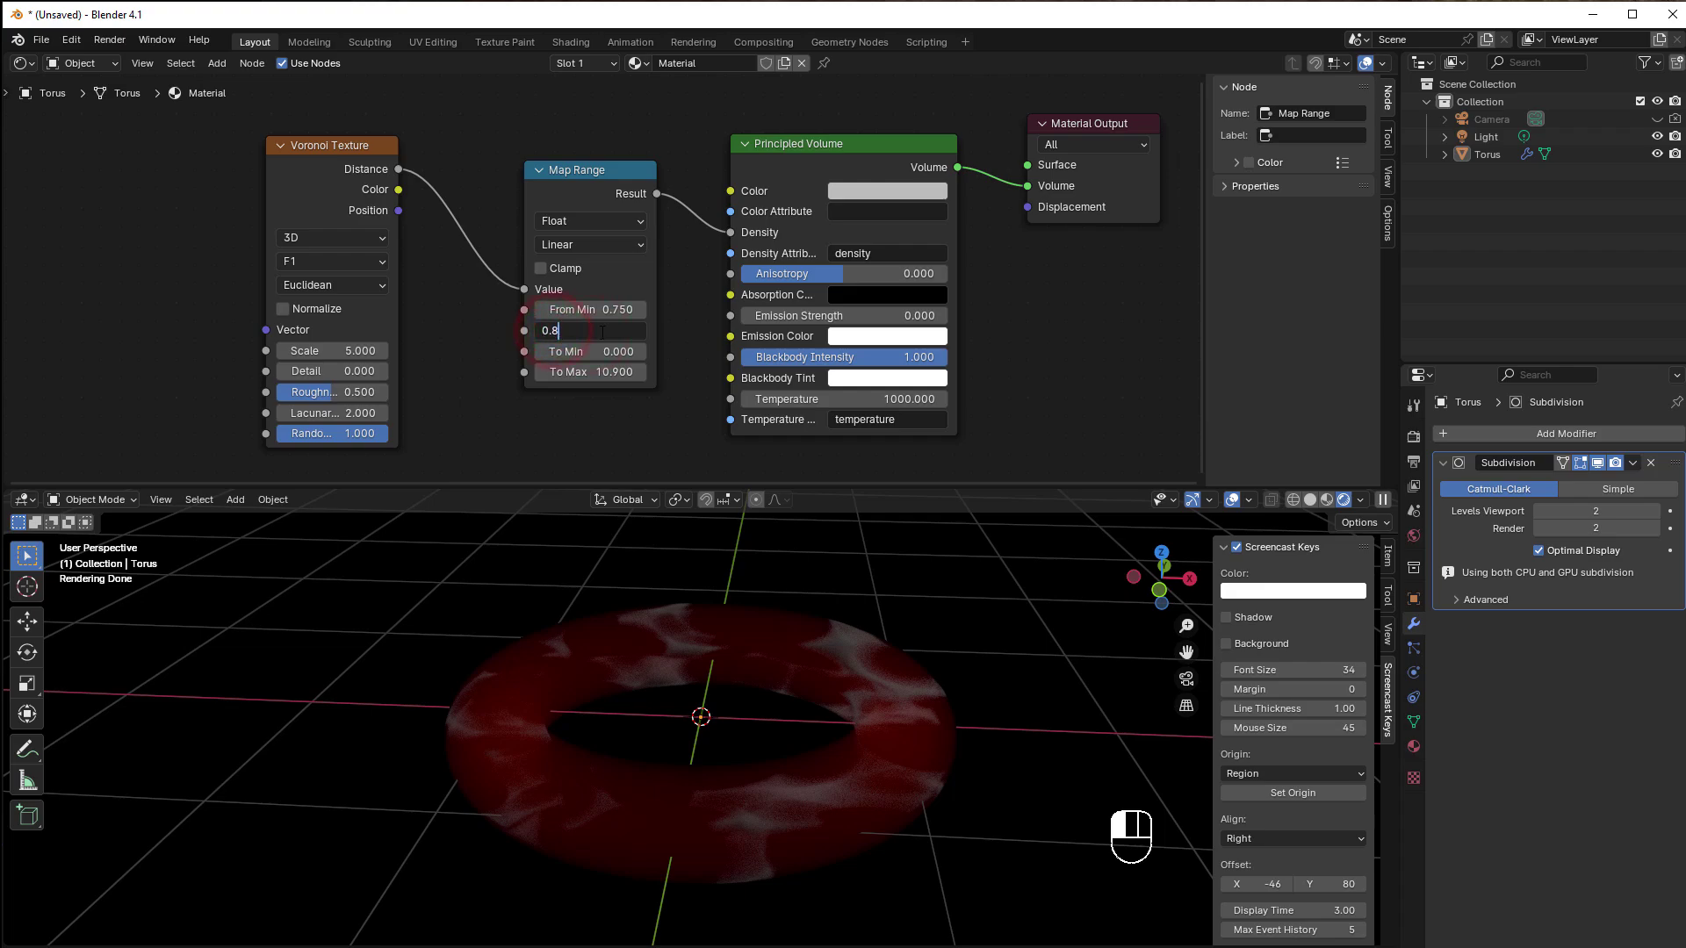
left_click(561, 446)
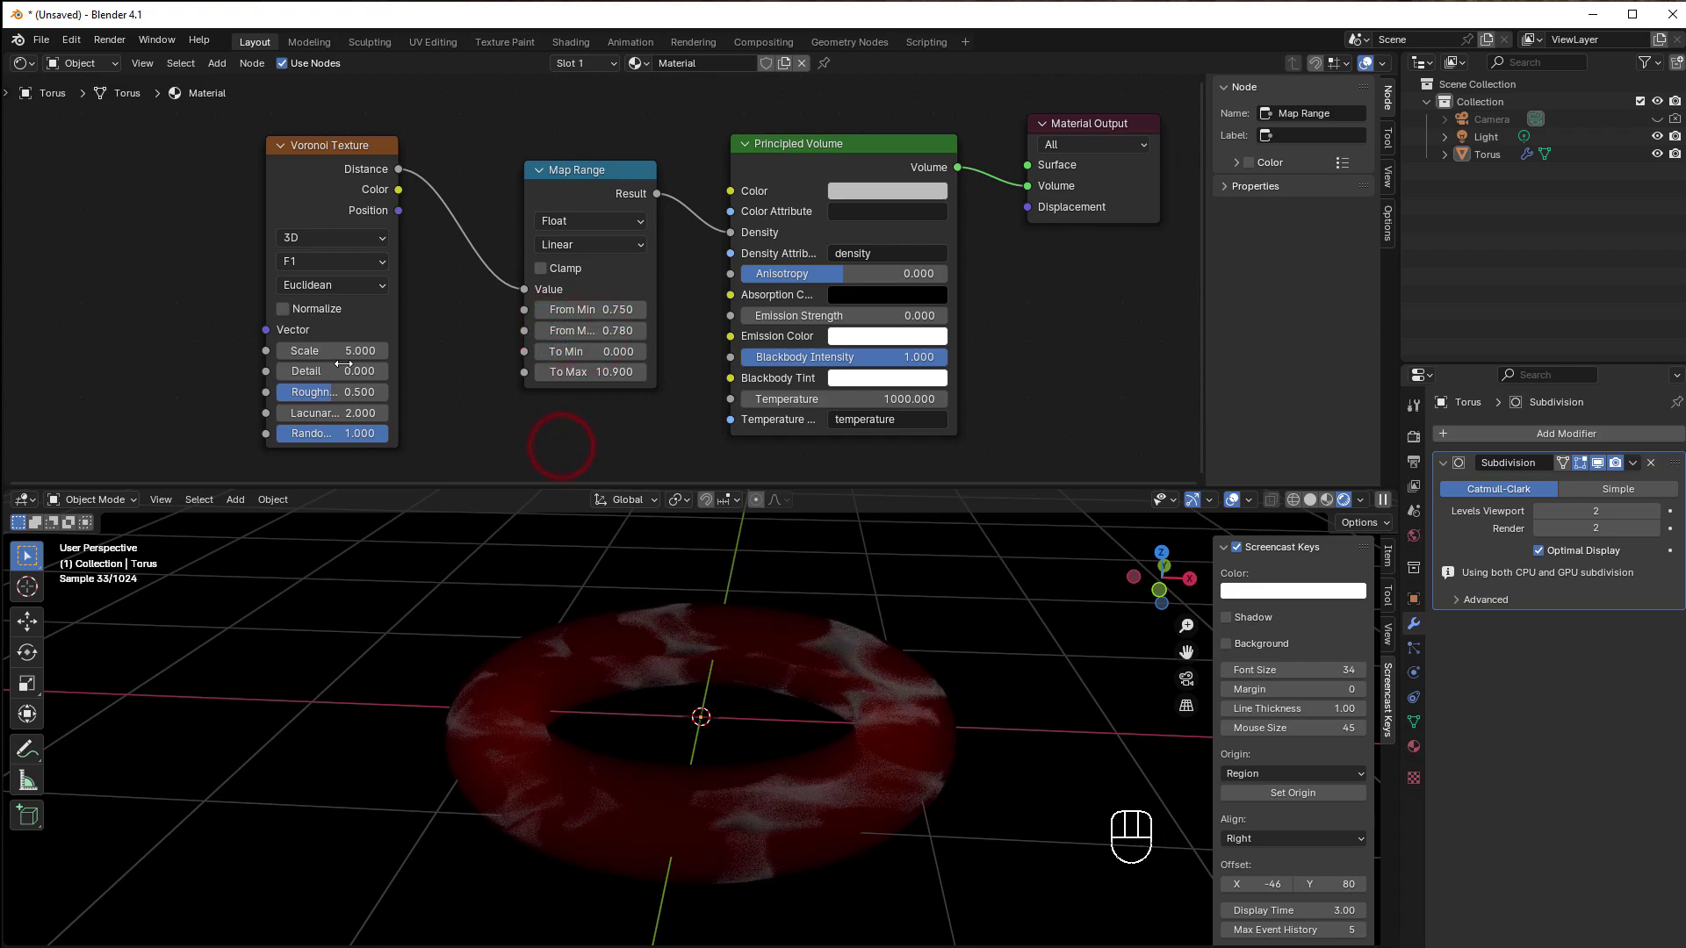
left_click_drag(332, 370, 346, 371)
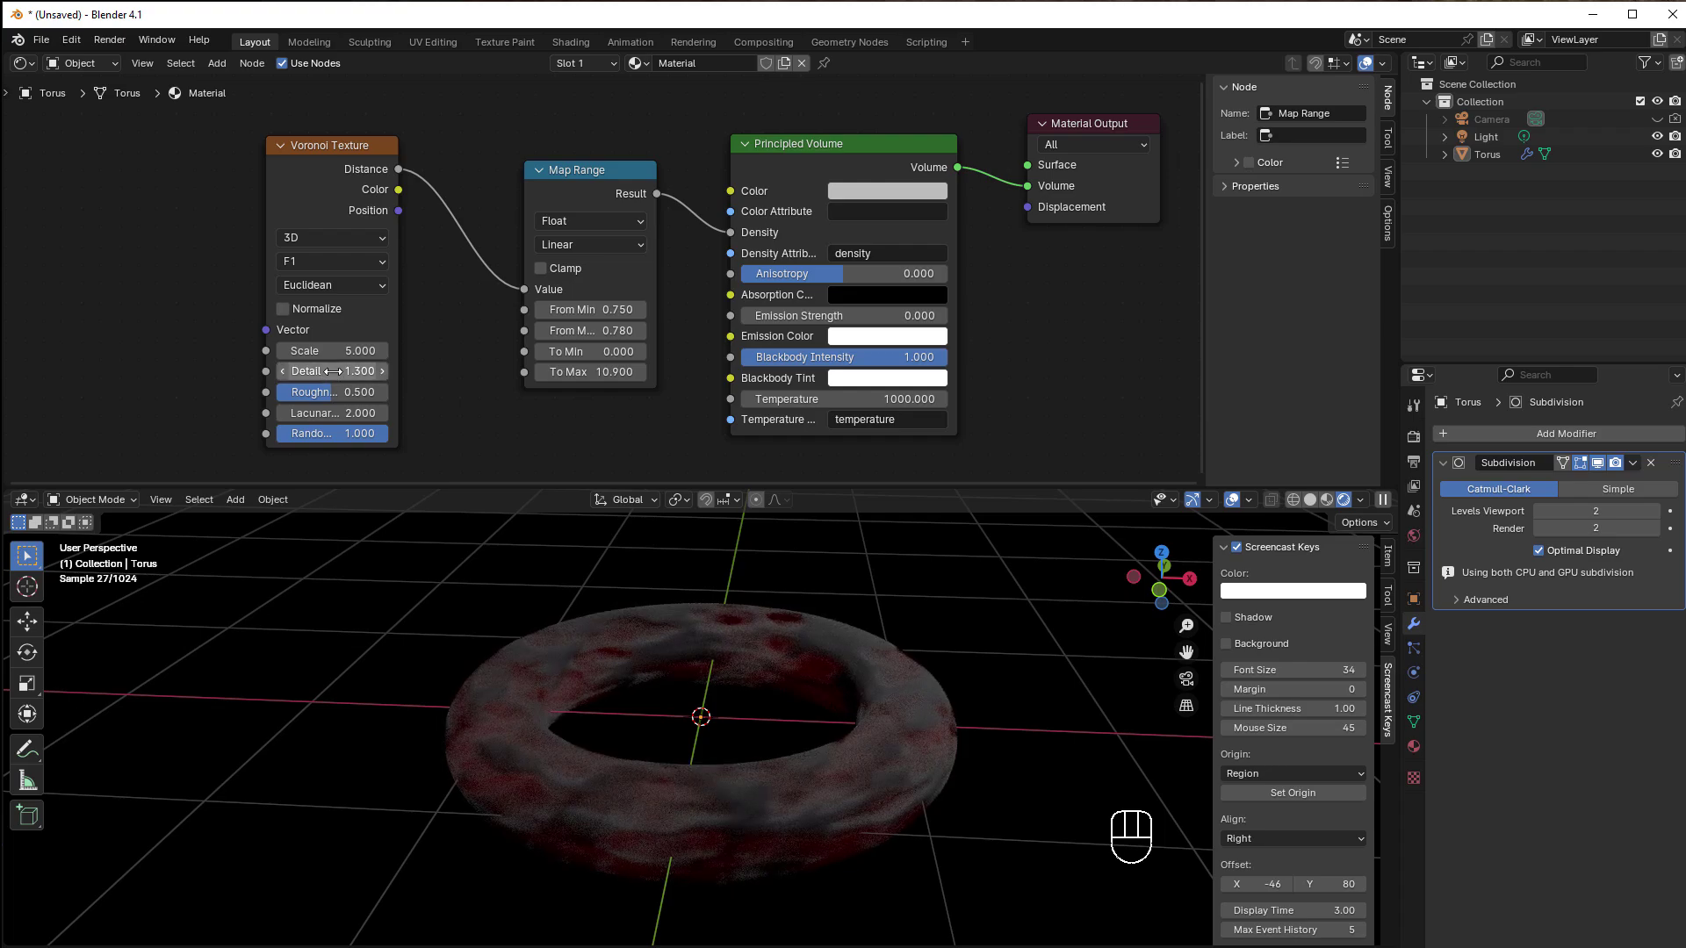
scroll(622, 775, "up", 1)
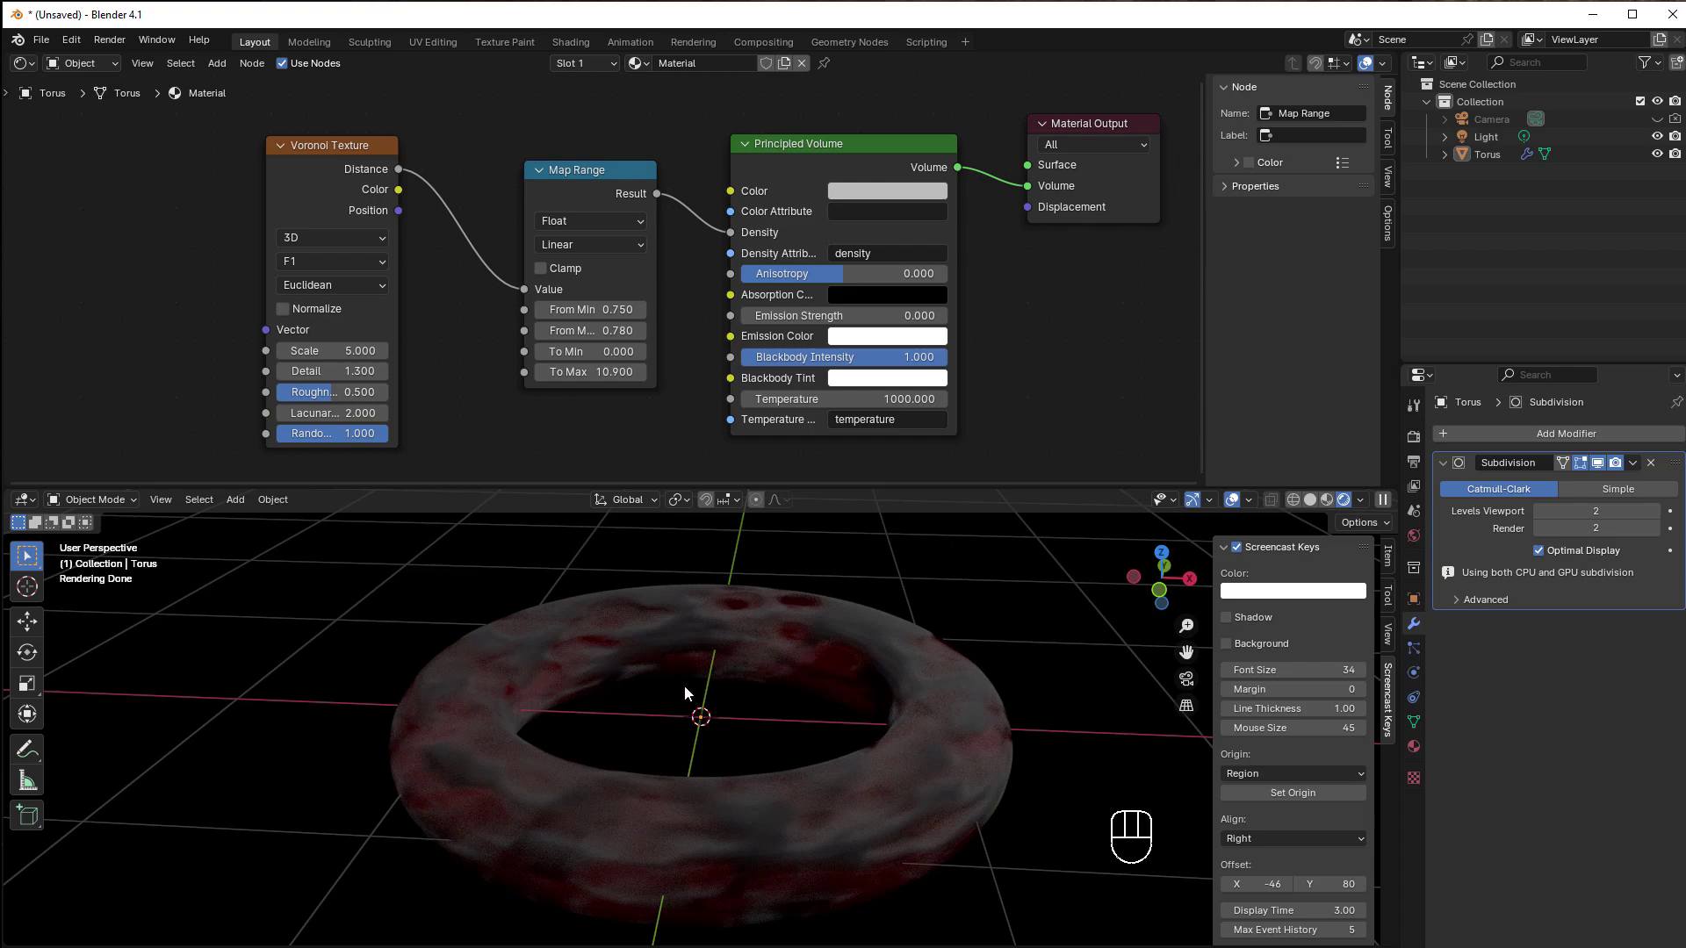
Step: Add a Noise Texture node below the Voronoi Texture
scroll(532, 405, "down", 2)
middle_click_drag(532, 405, 550, 425)
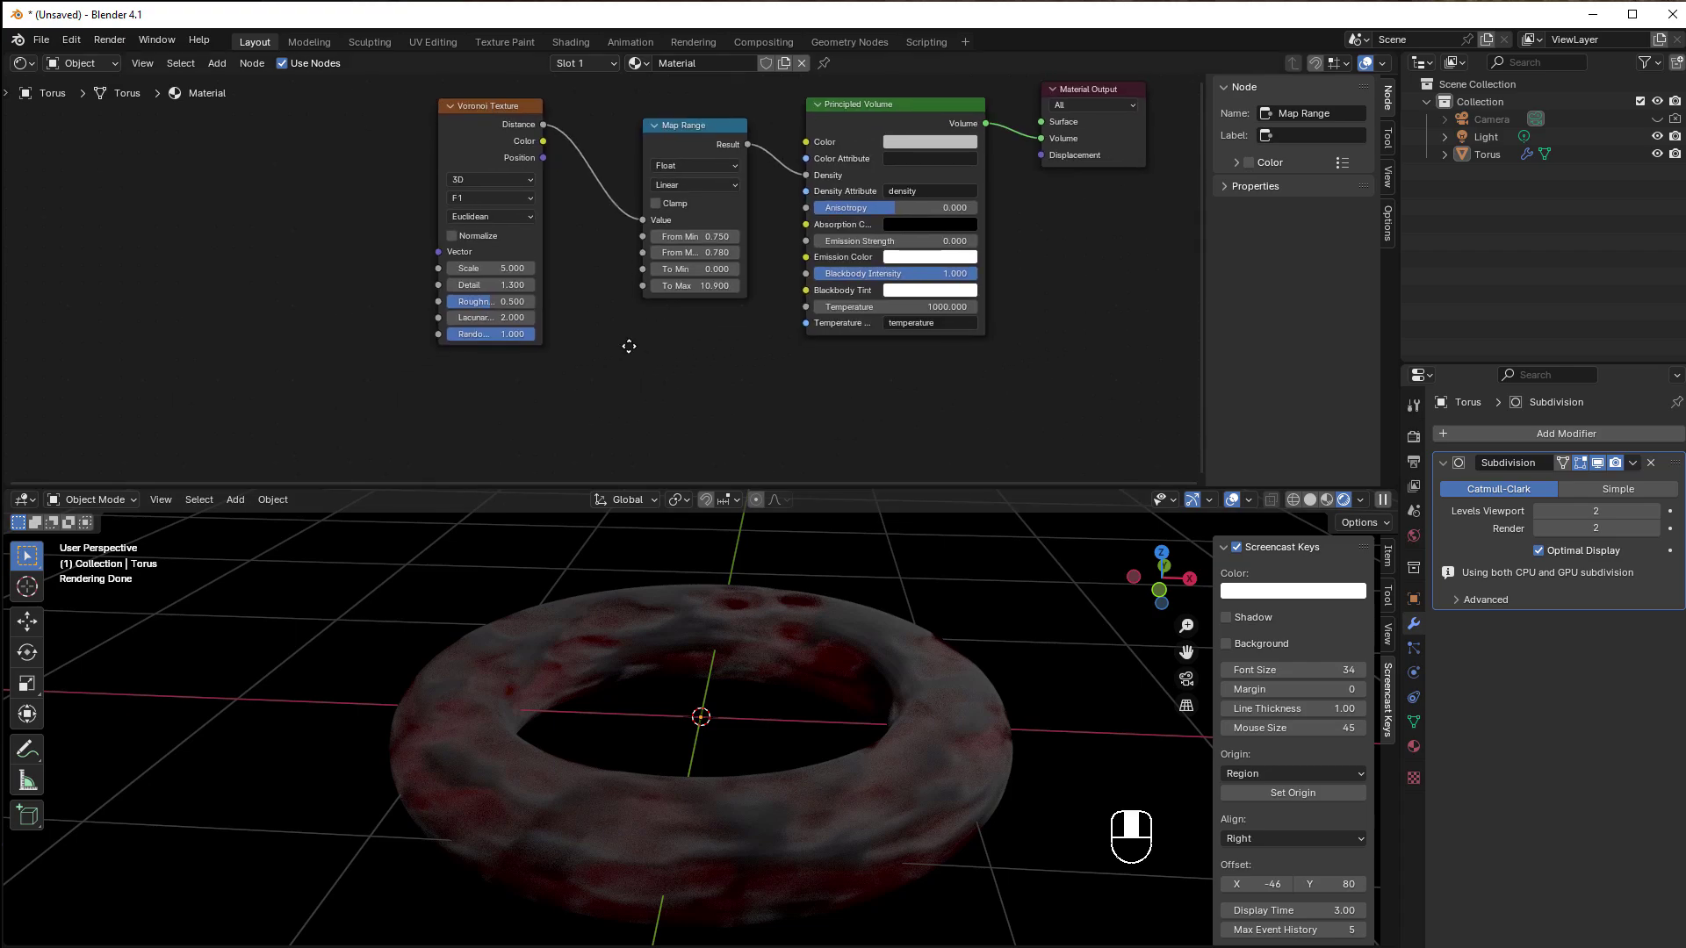
left_click(550, 425)
key("shift+a")
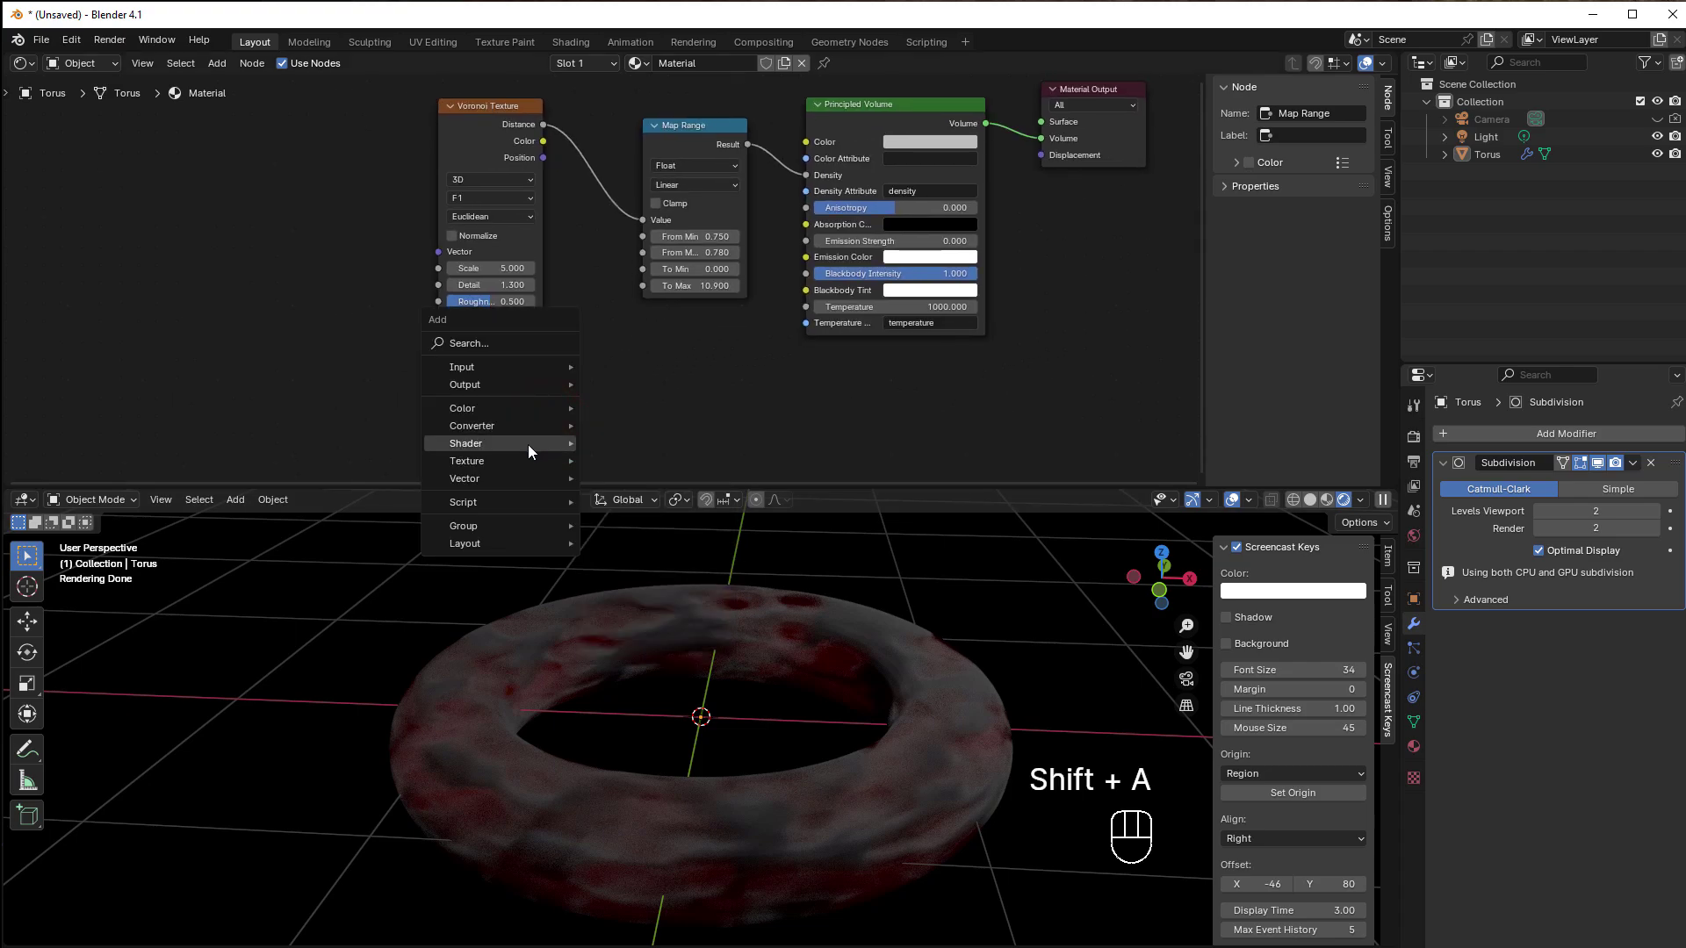
mouse_move(523, 462)
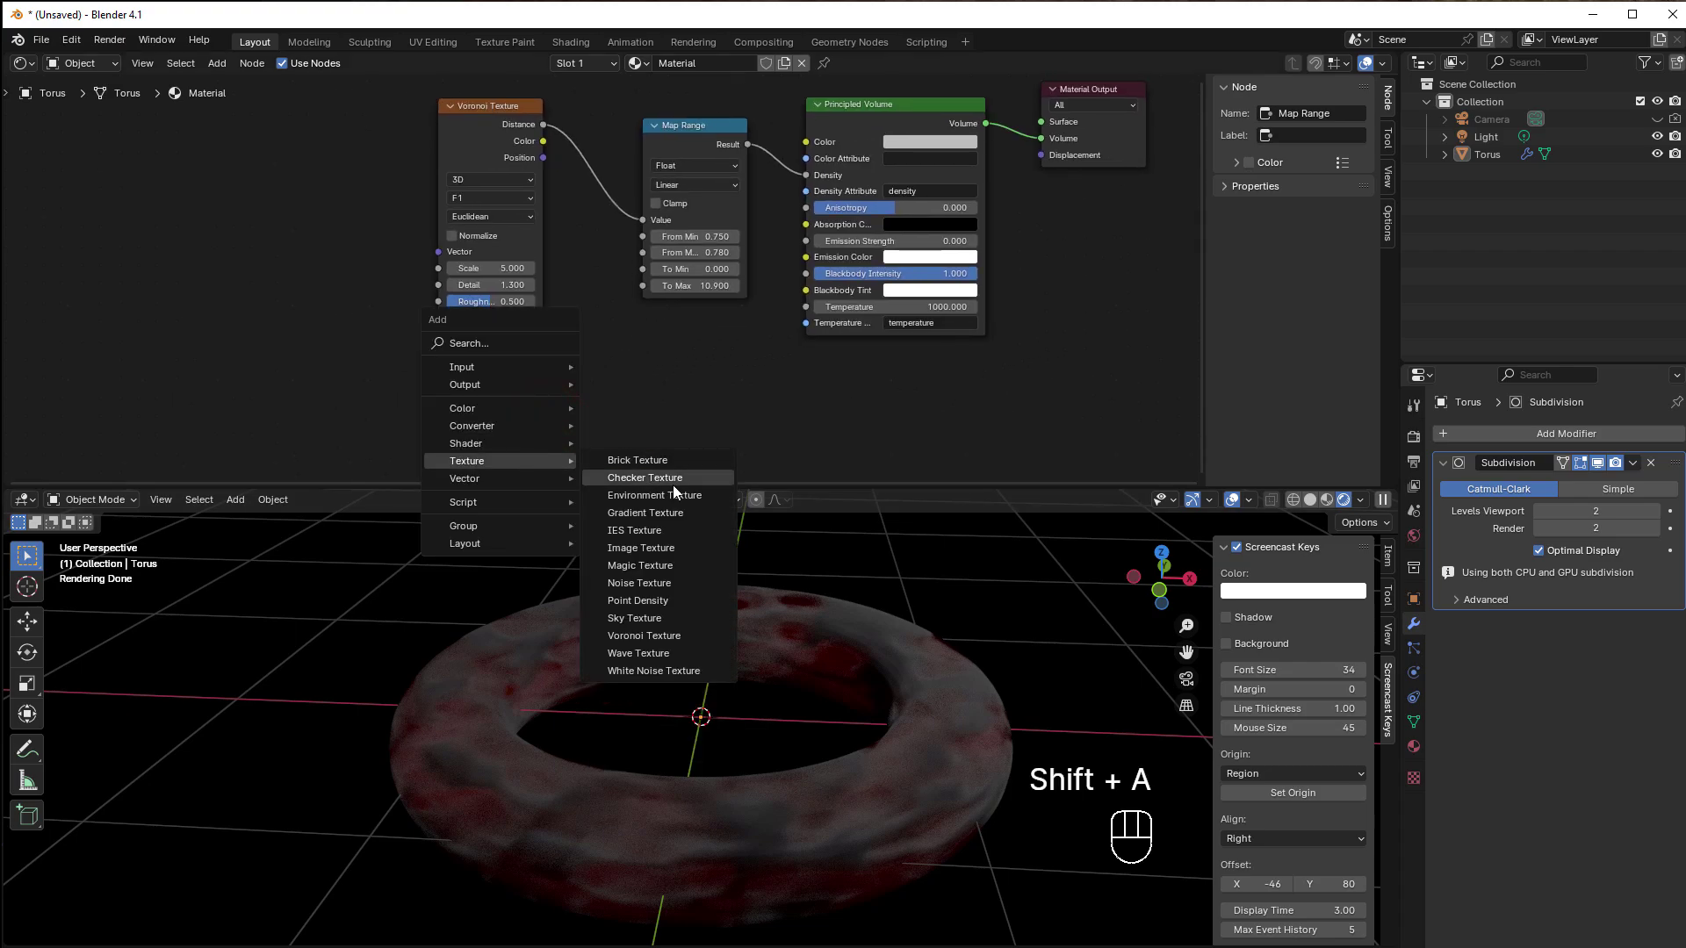
left_click(648, 583)
left_click(439, 371)
scroll(586, 412, "up", 2)
scroll(856, 335, "up", 2)
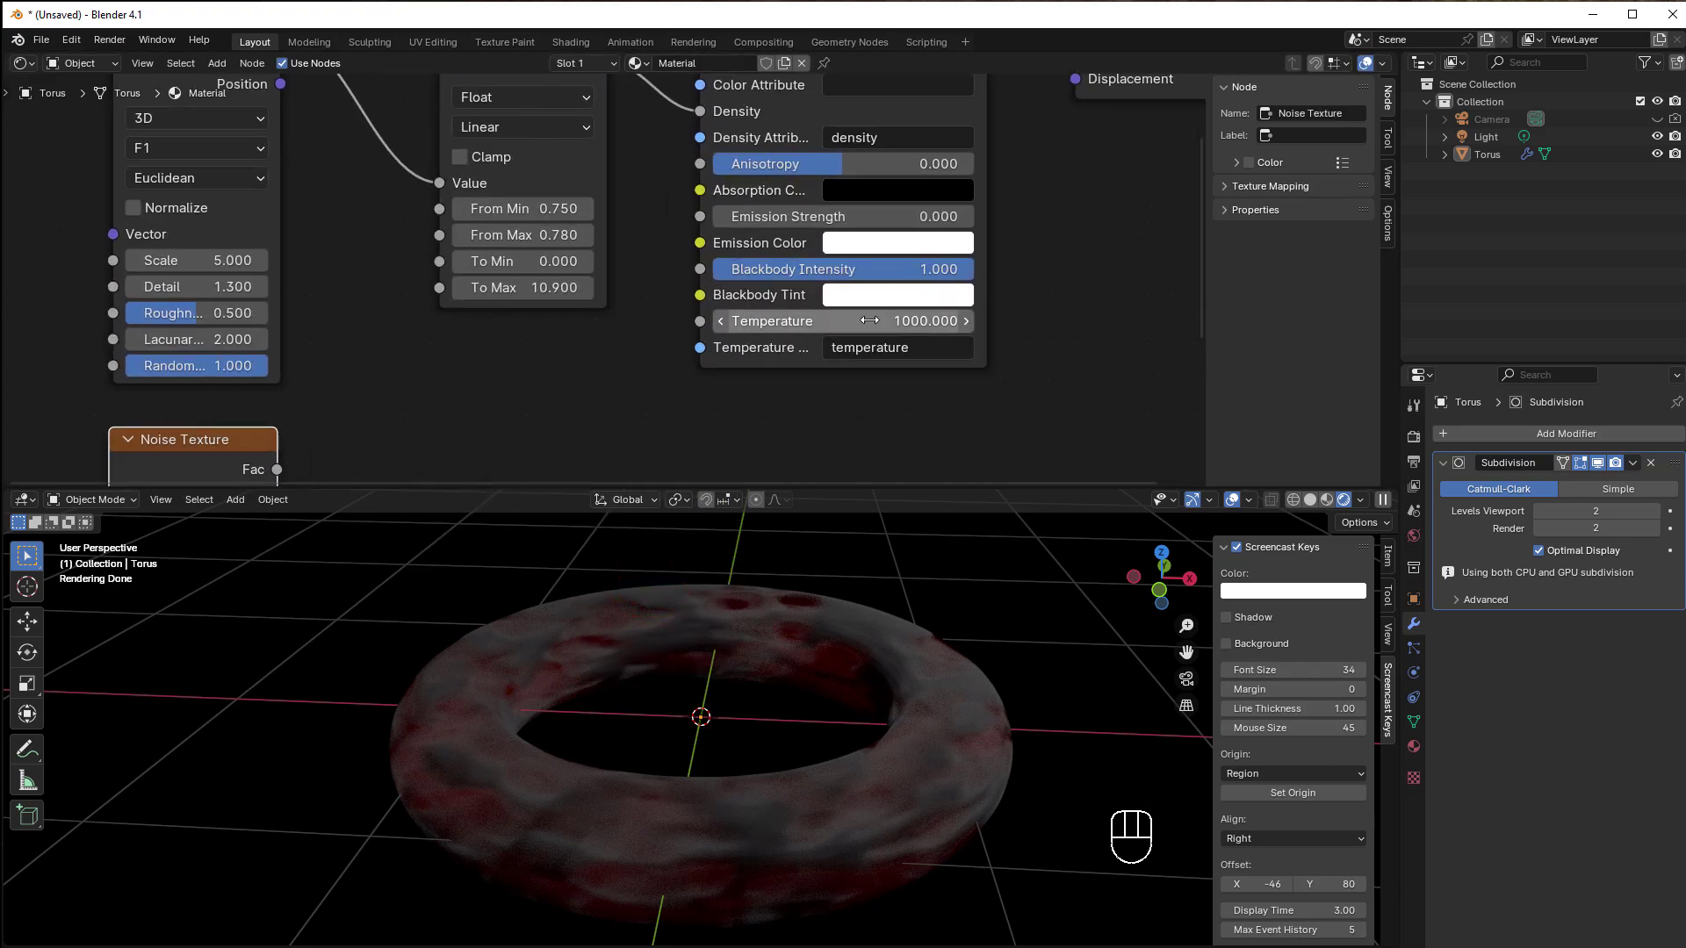
middle_click_drag(434, 431, 578, 343)
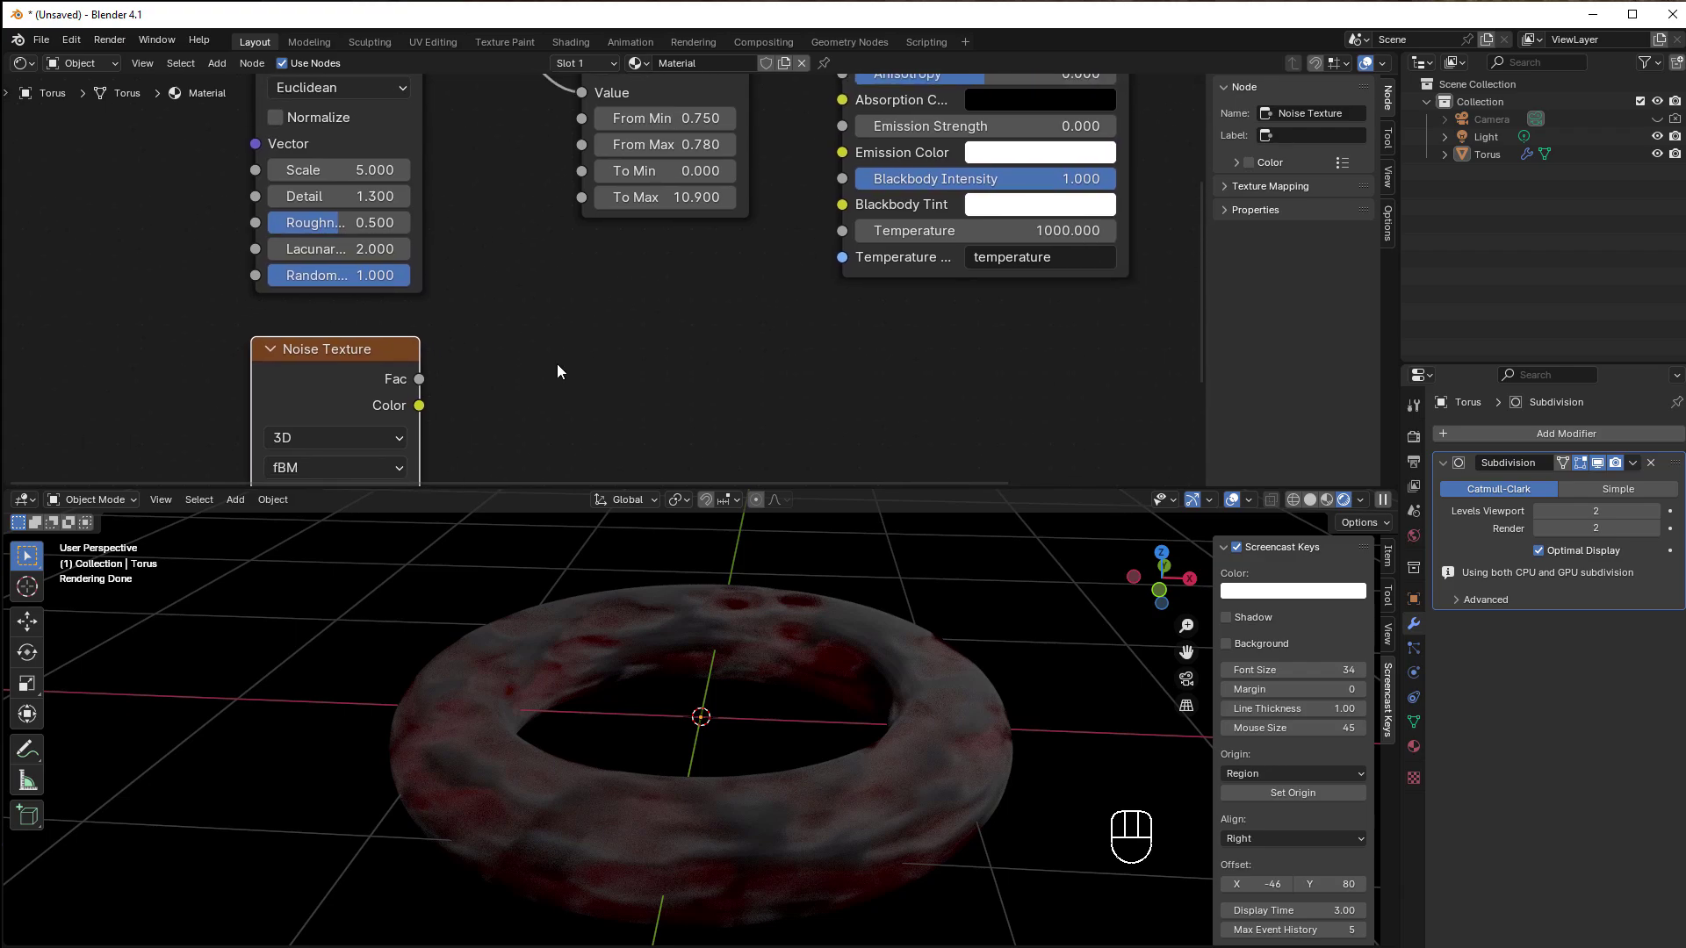
Step: Add a Math node set to Multiply by 4000, fed by the Noise Texture's Fac
key("shift+a")
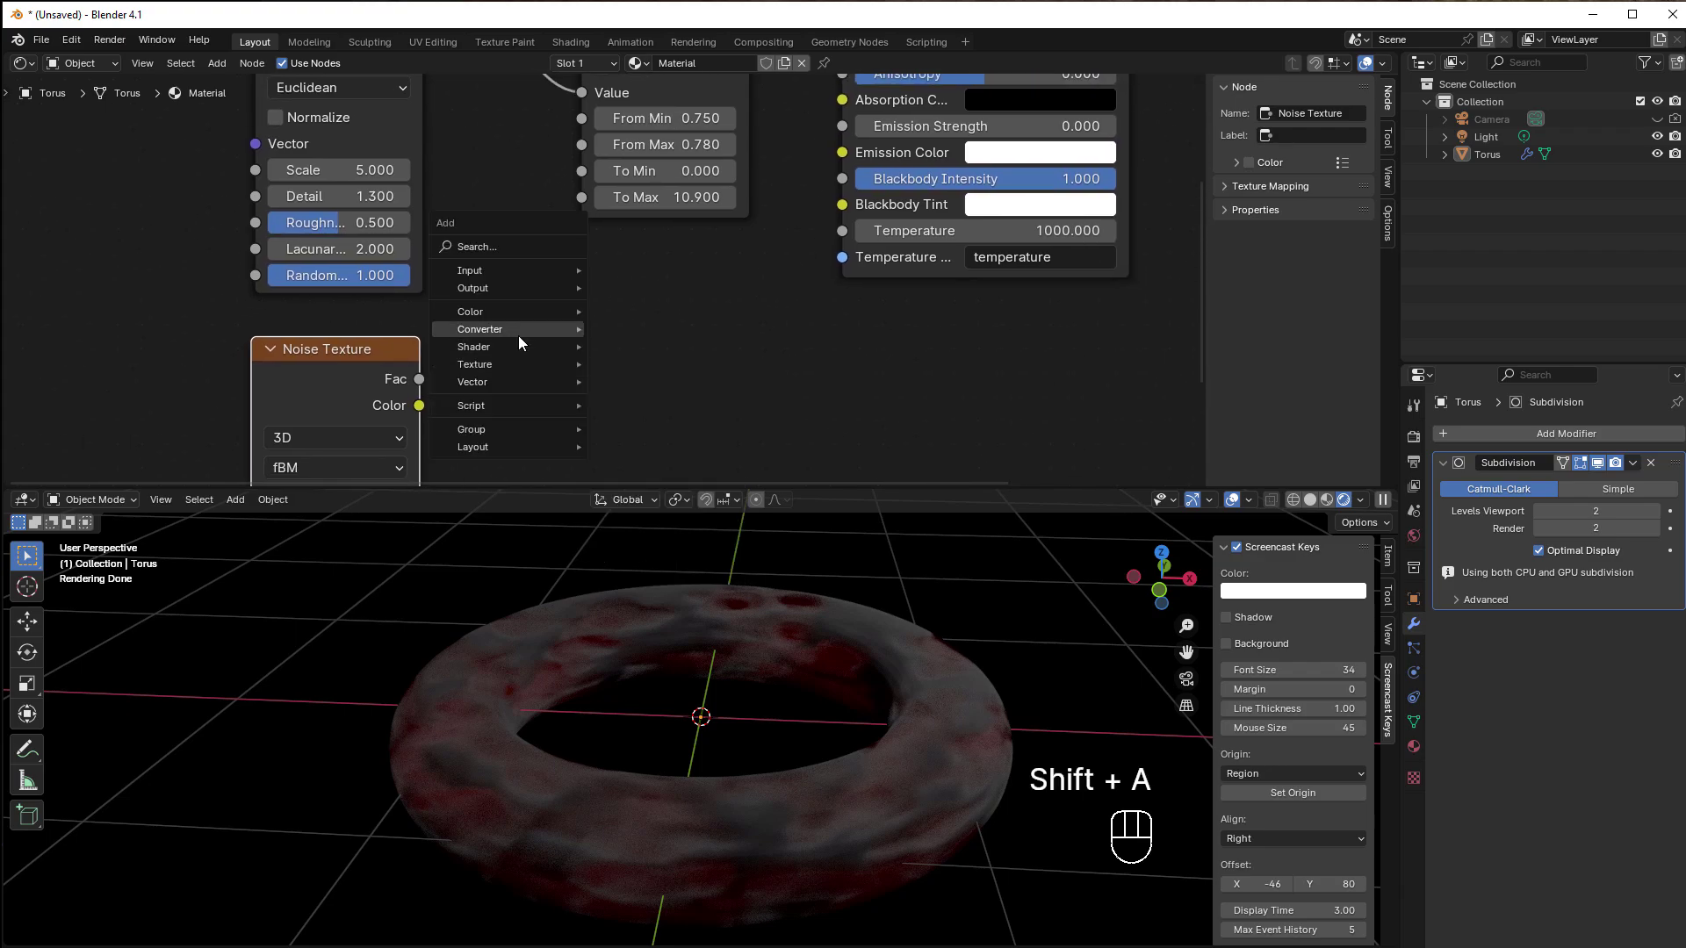
mouse_move(514, 333)
left_click(653, 446)
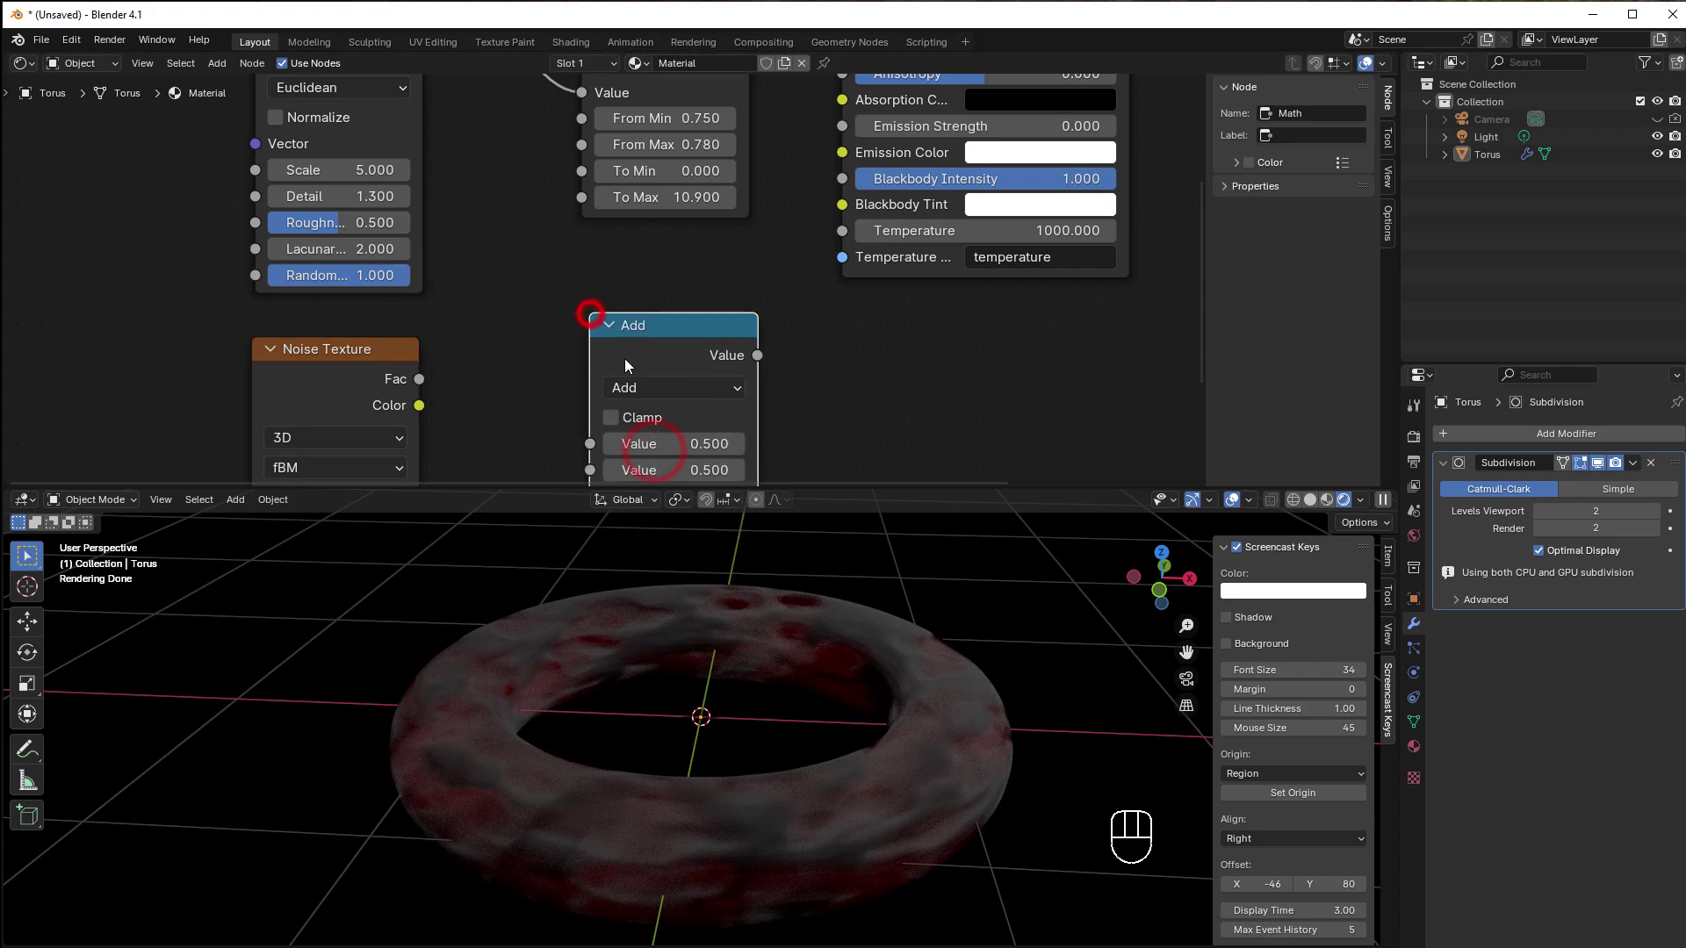
left_click(646, 383)
left_click(657, 499)
middle_click_drag(493, 407, 501, 331)
left_click_drag(428, 302, 599, 368)
left_click(668, 397)
type("4000")
key("Return")
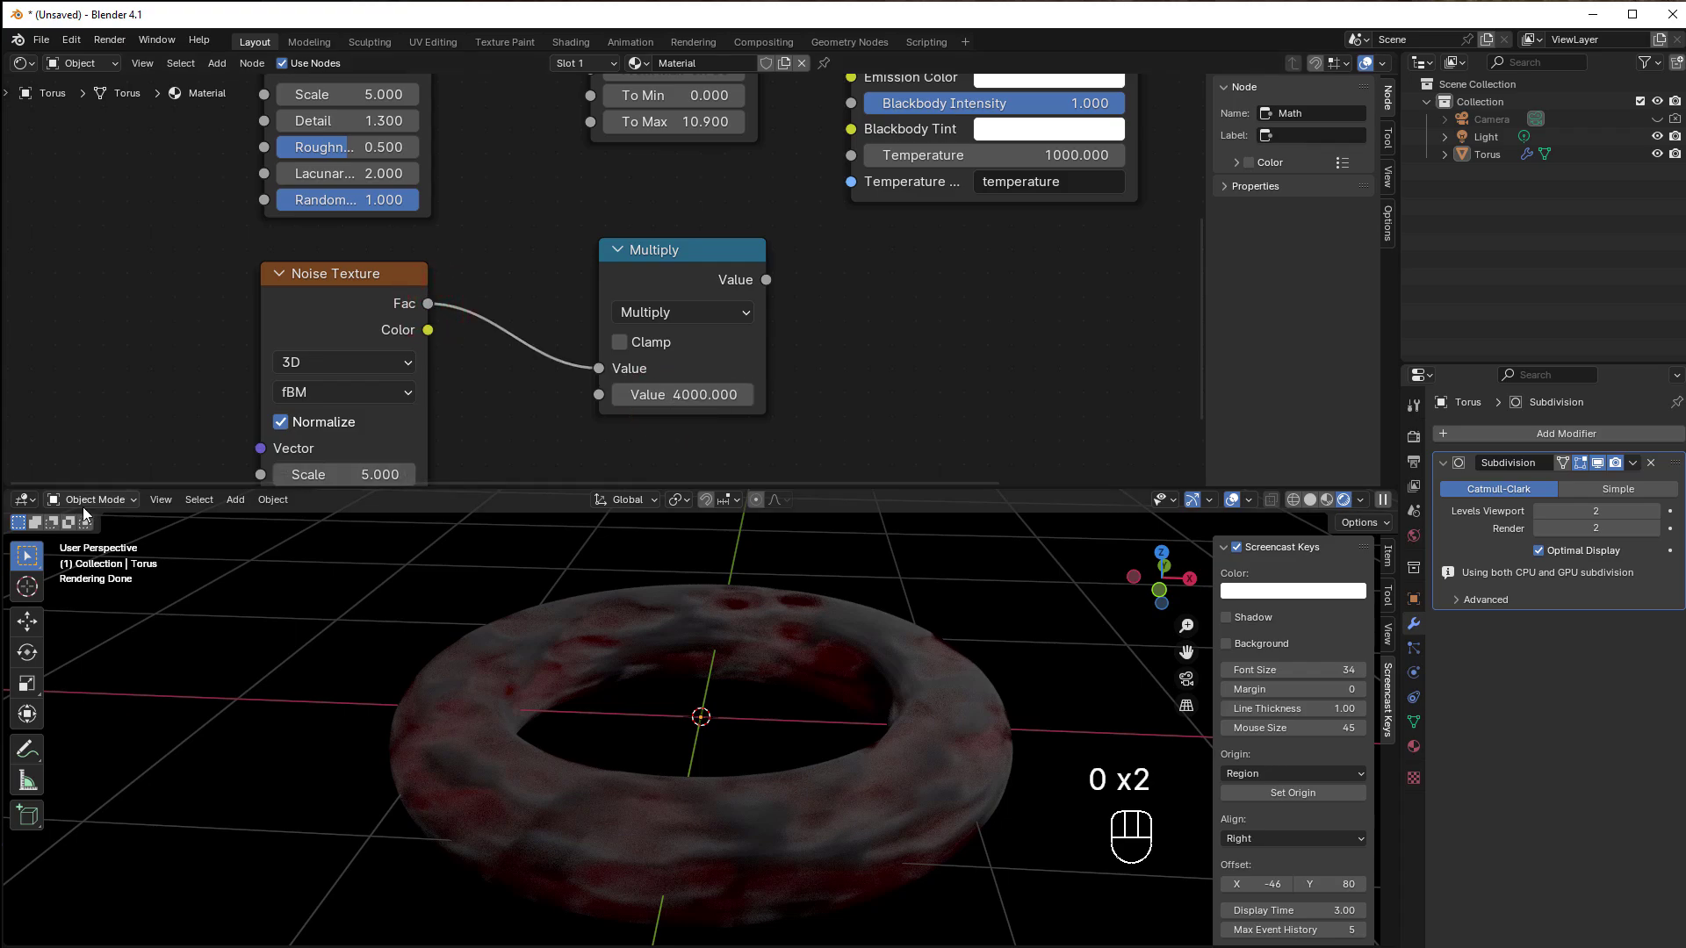
Step: Turn off Noise Normalize and connect the Multiply output to the volume Temperature
left_click(280, 422)
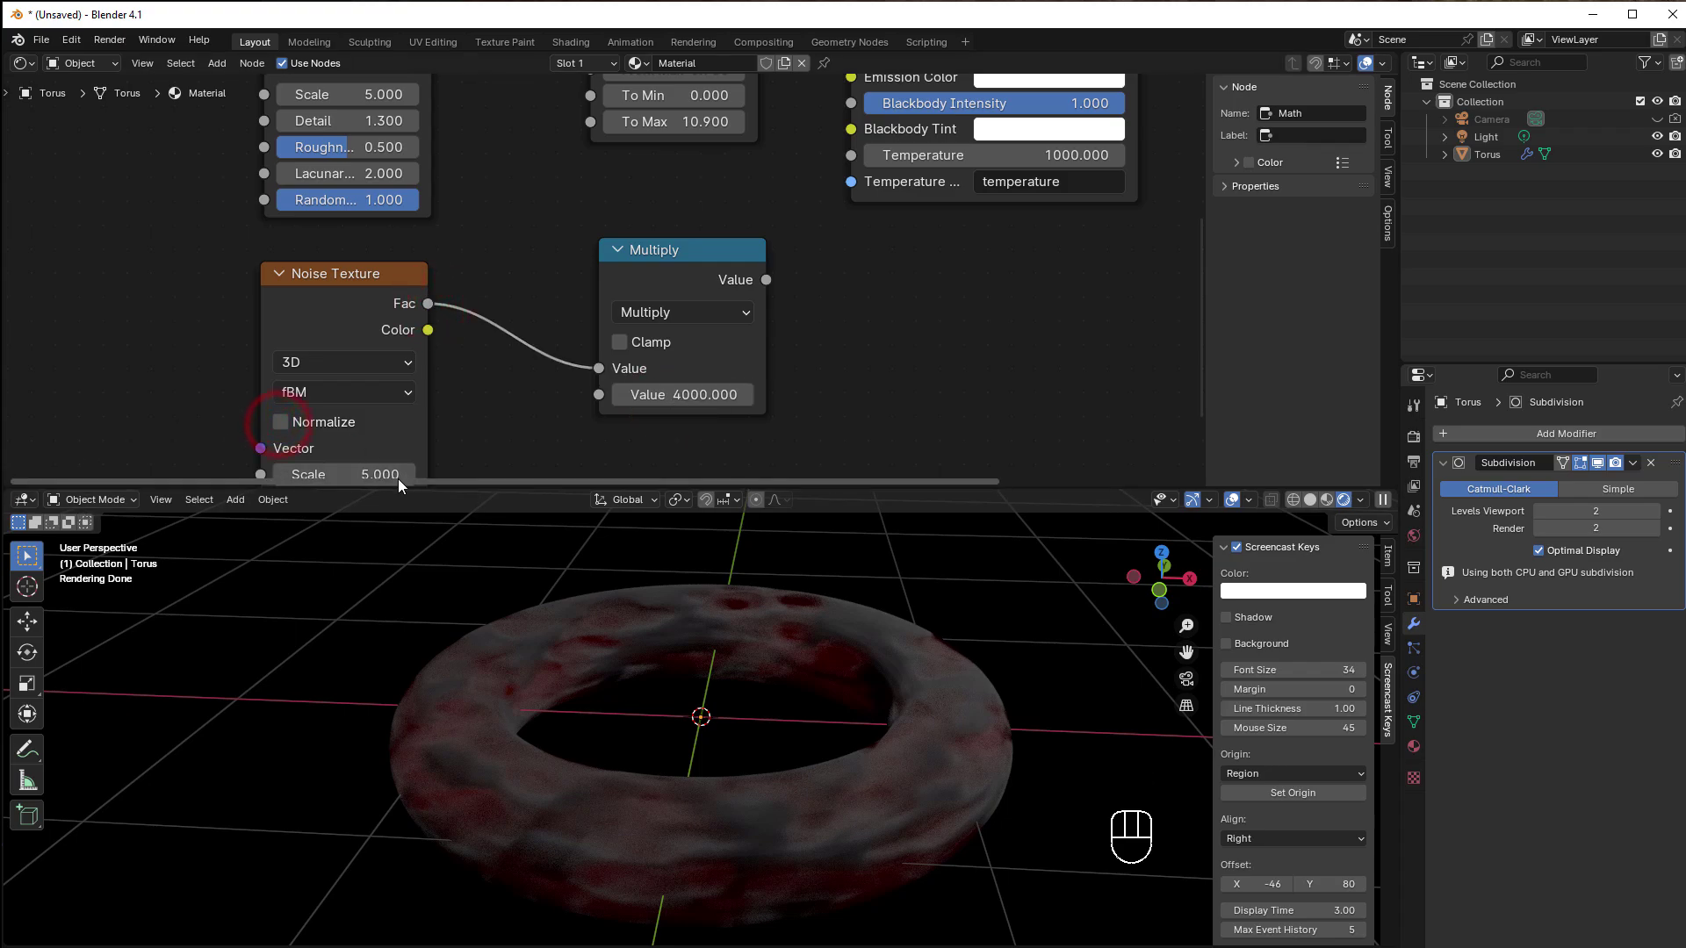
middle_click_drag(463, 422, 344, 454)
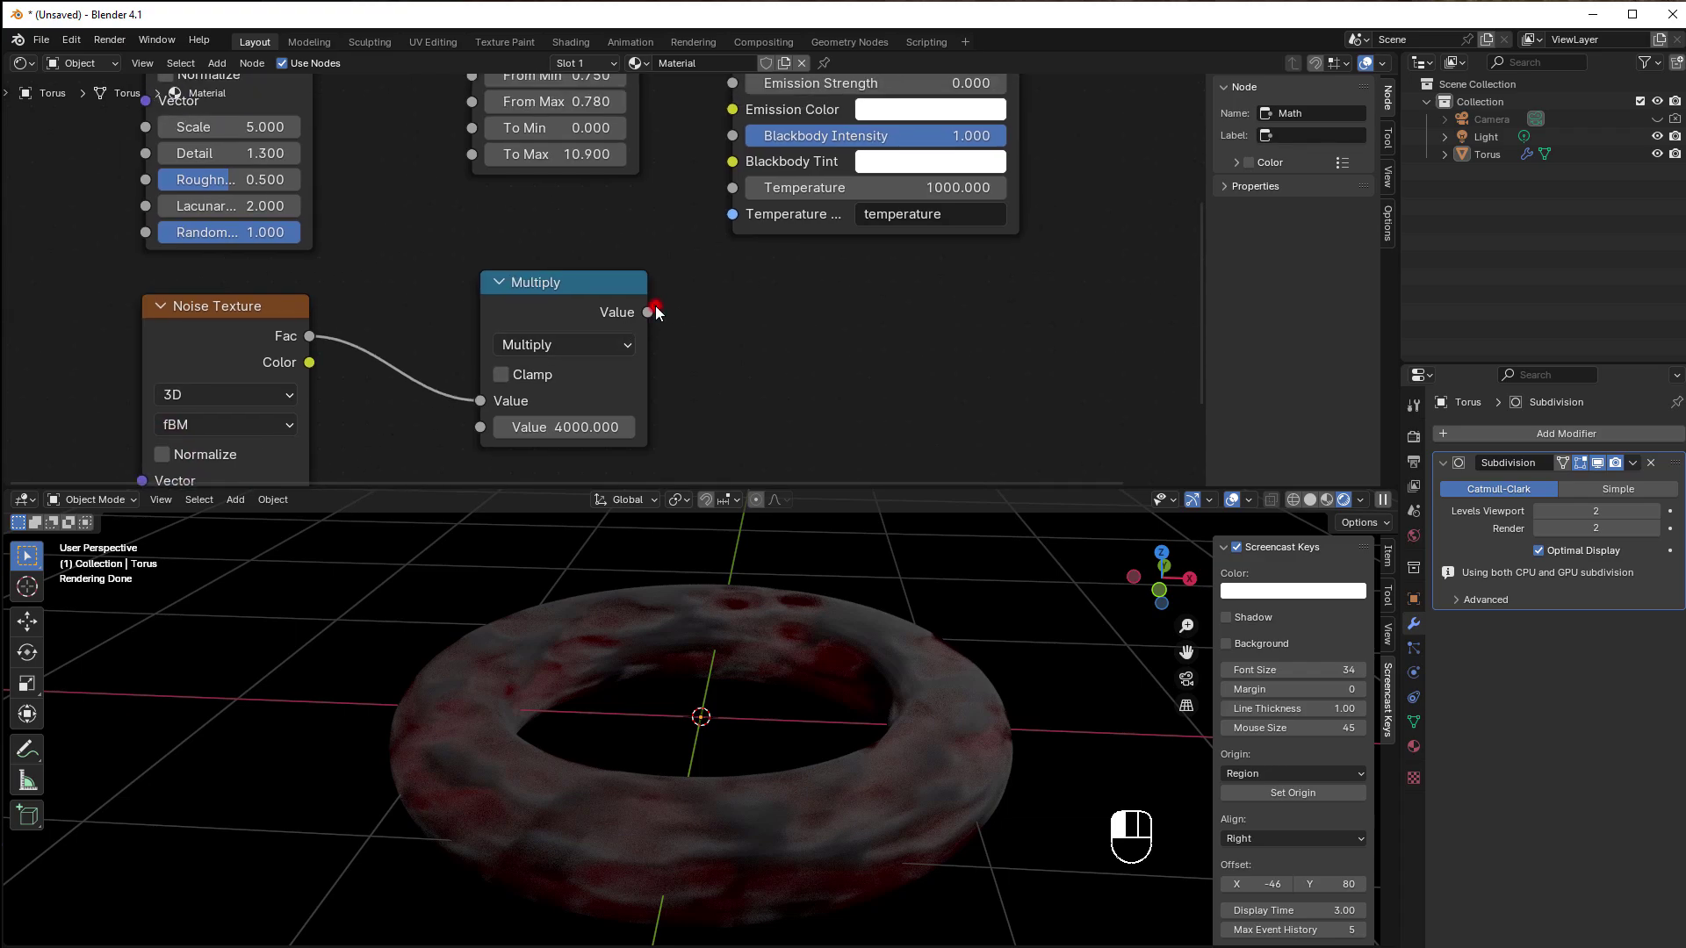
left_click_drag(650, 310, 731, 189)
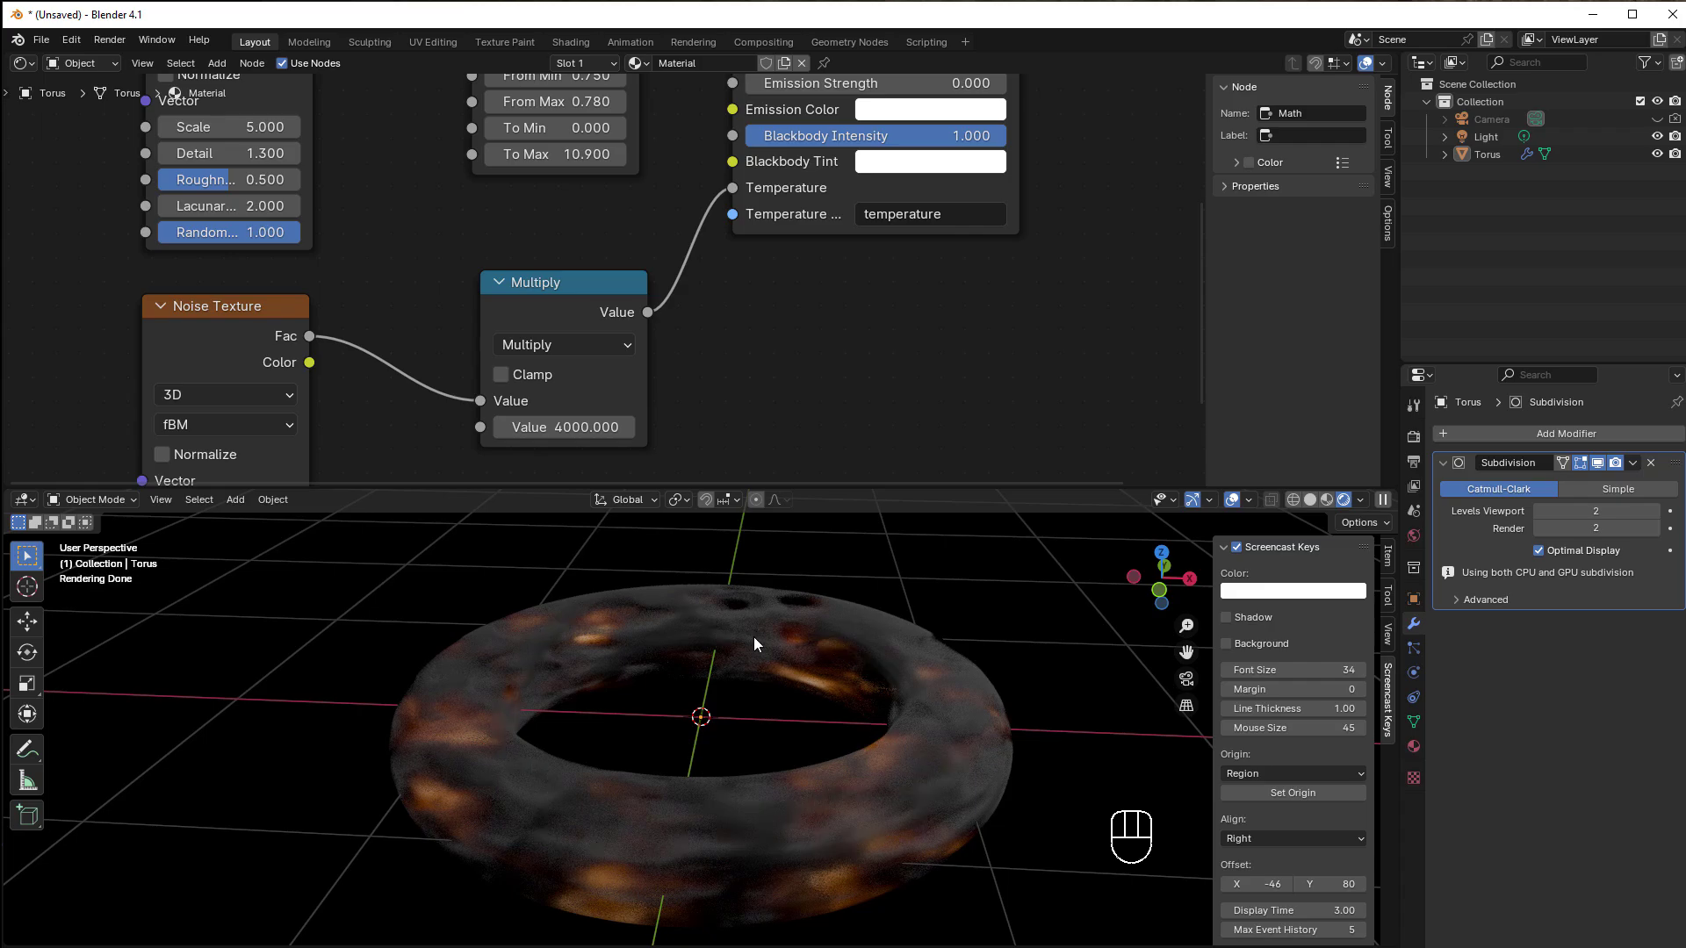
scroll(712, 639, "down", 1)
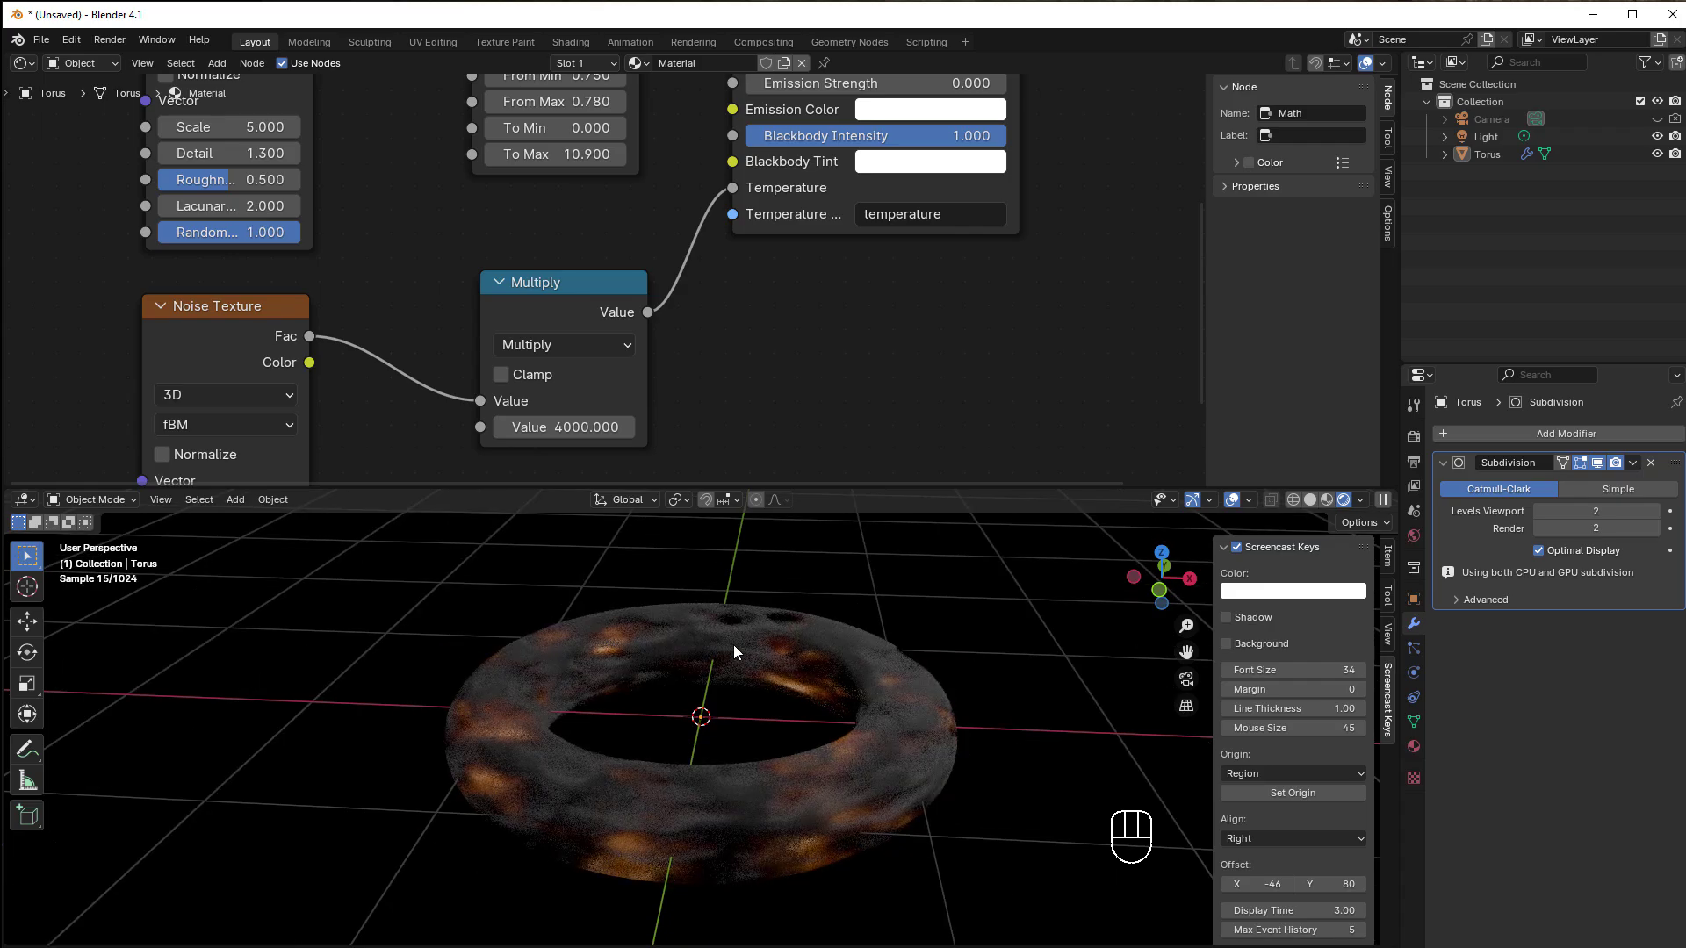
scroll(792, 348, "down", 2)
middle_click_drag(792, 347, 755, 527)
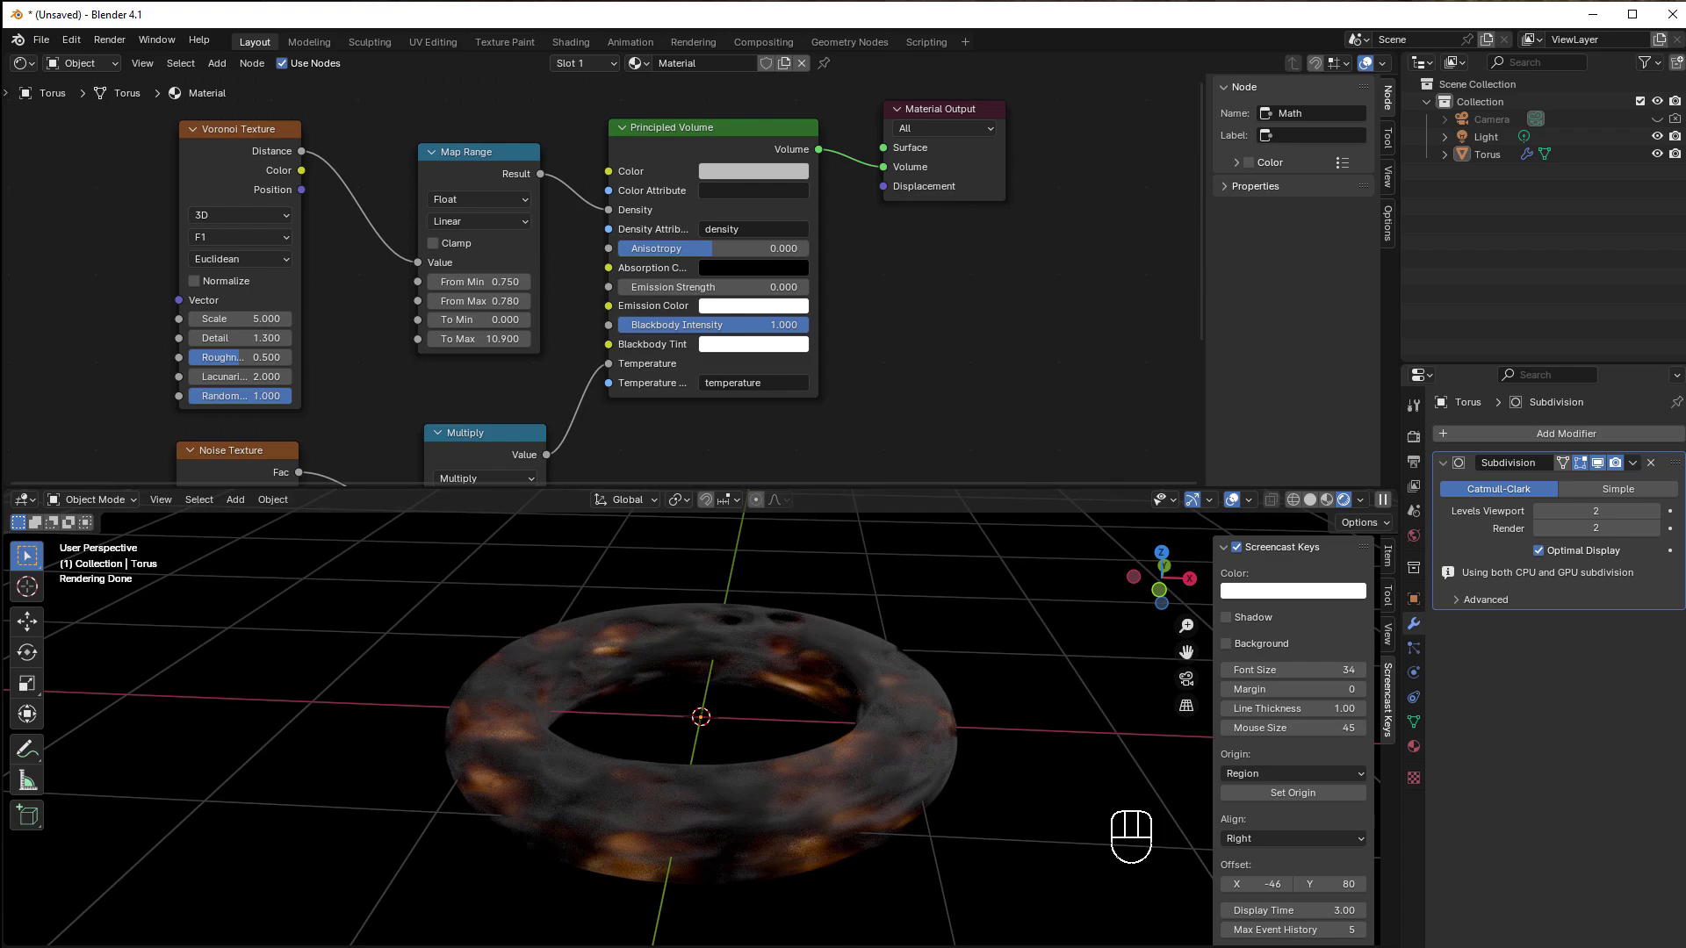
scroll(809, 808, "down", 3)
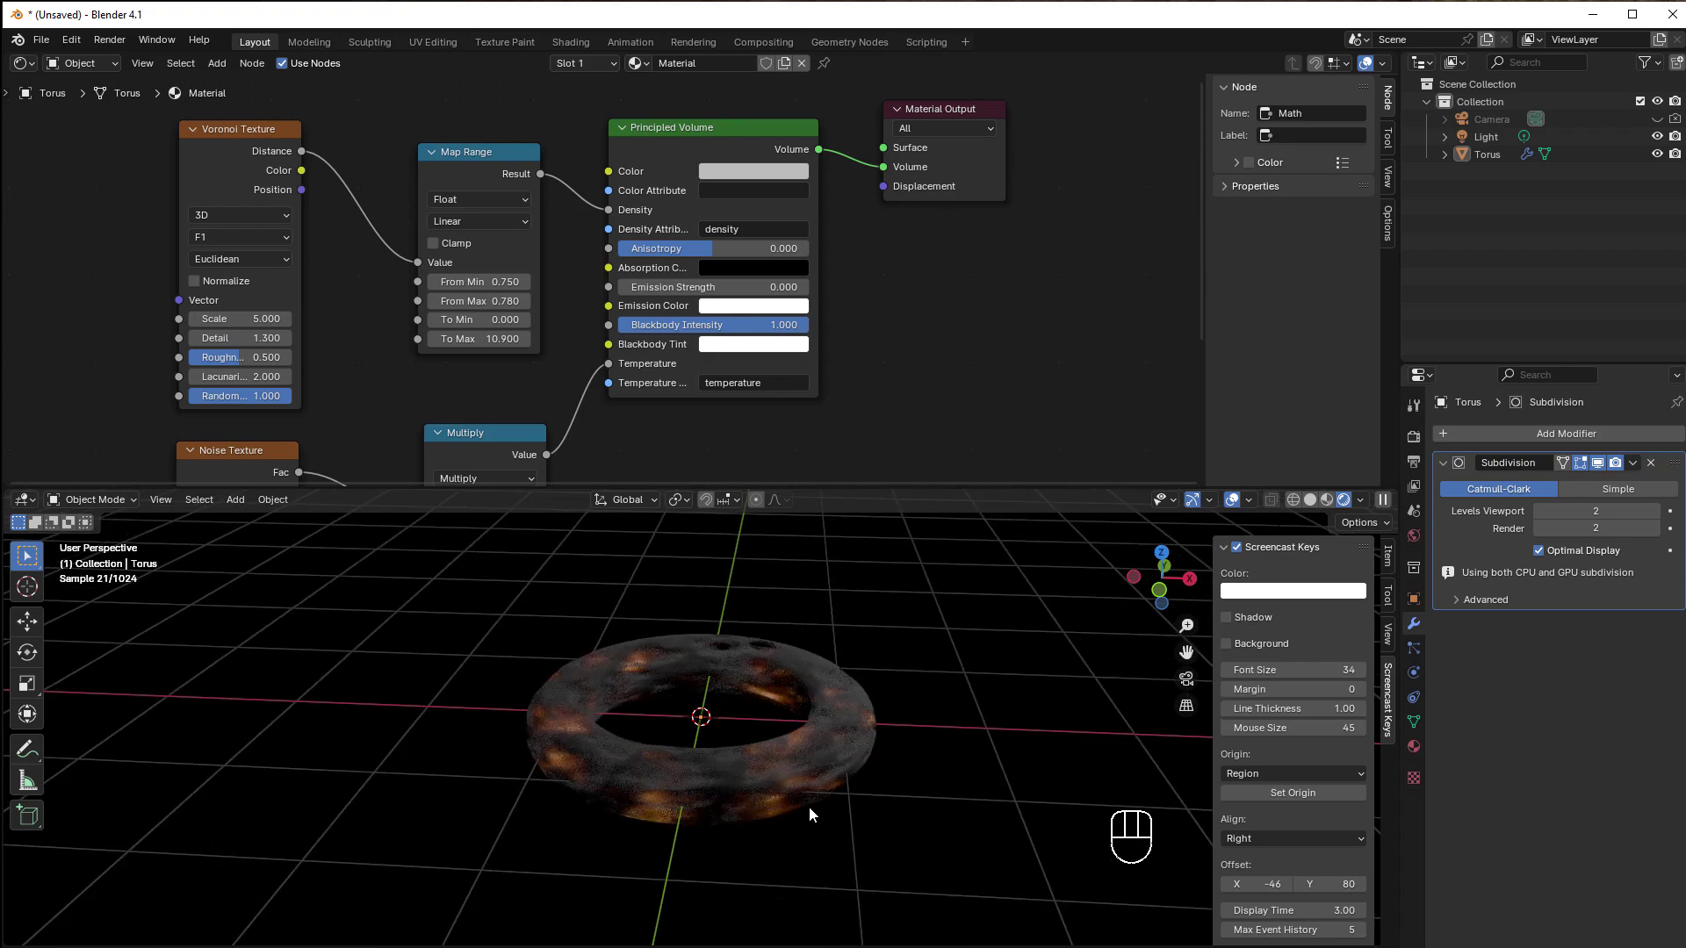
mouse_move(808, 806)
middle_mouse_down()
mouse_move(824, 762)
mouse_move(830, 797)
middle_mouse_up()
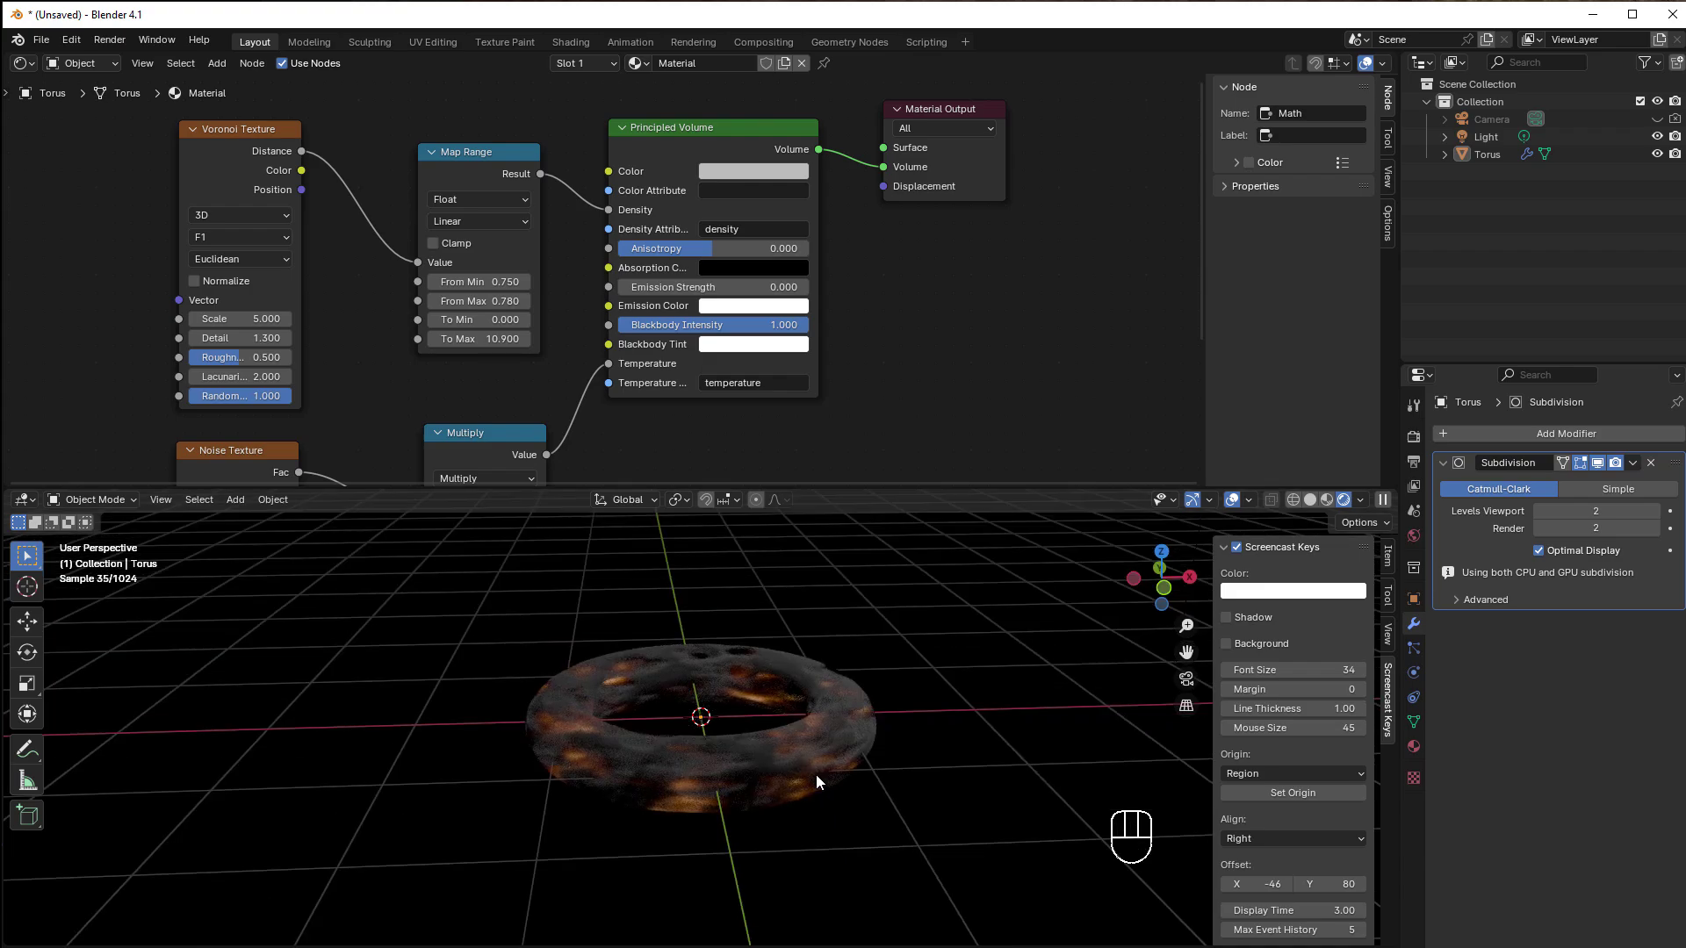
Step: Add a cube and scale it up in two passes so it encloses the torus
key("shift+a")
mouse_move(744, 702)
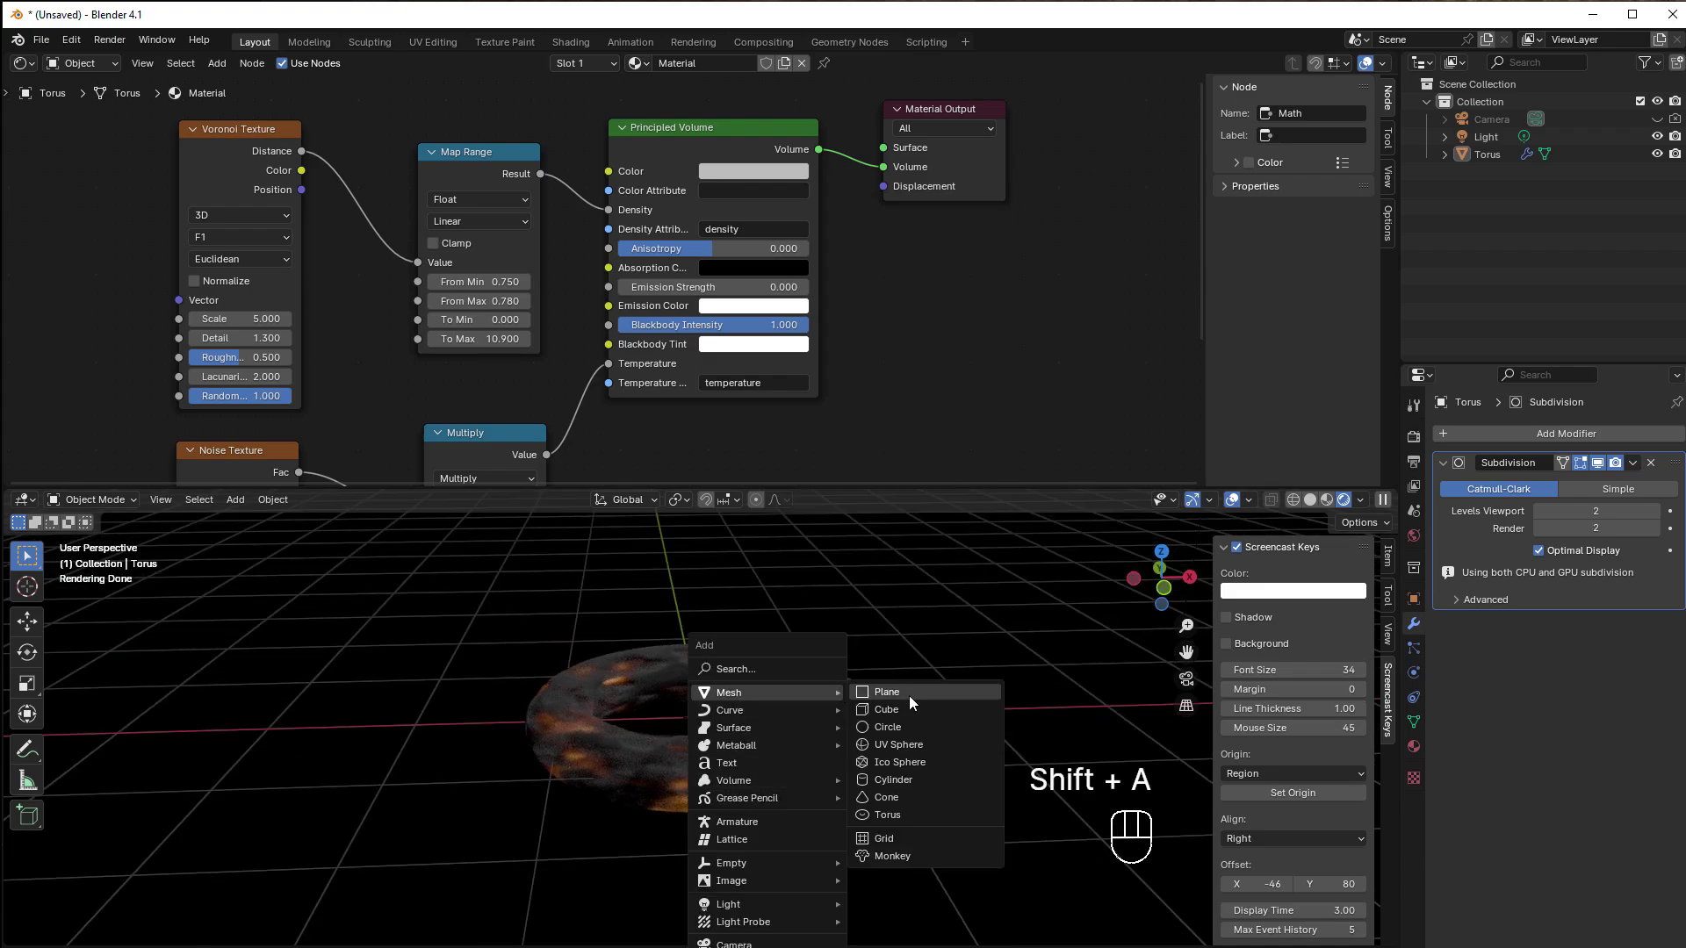
left_click(909, 697)
key("s")
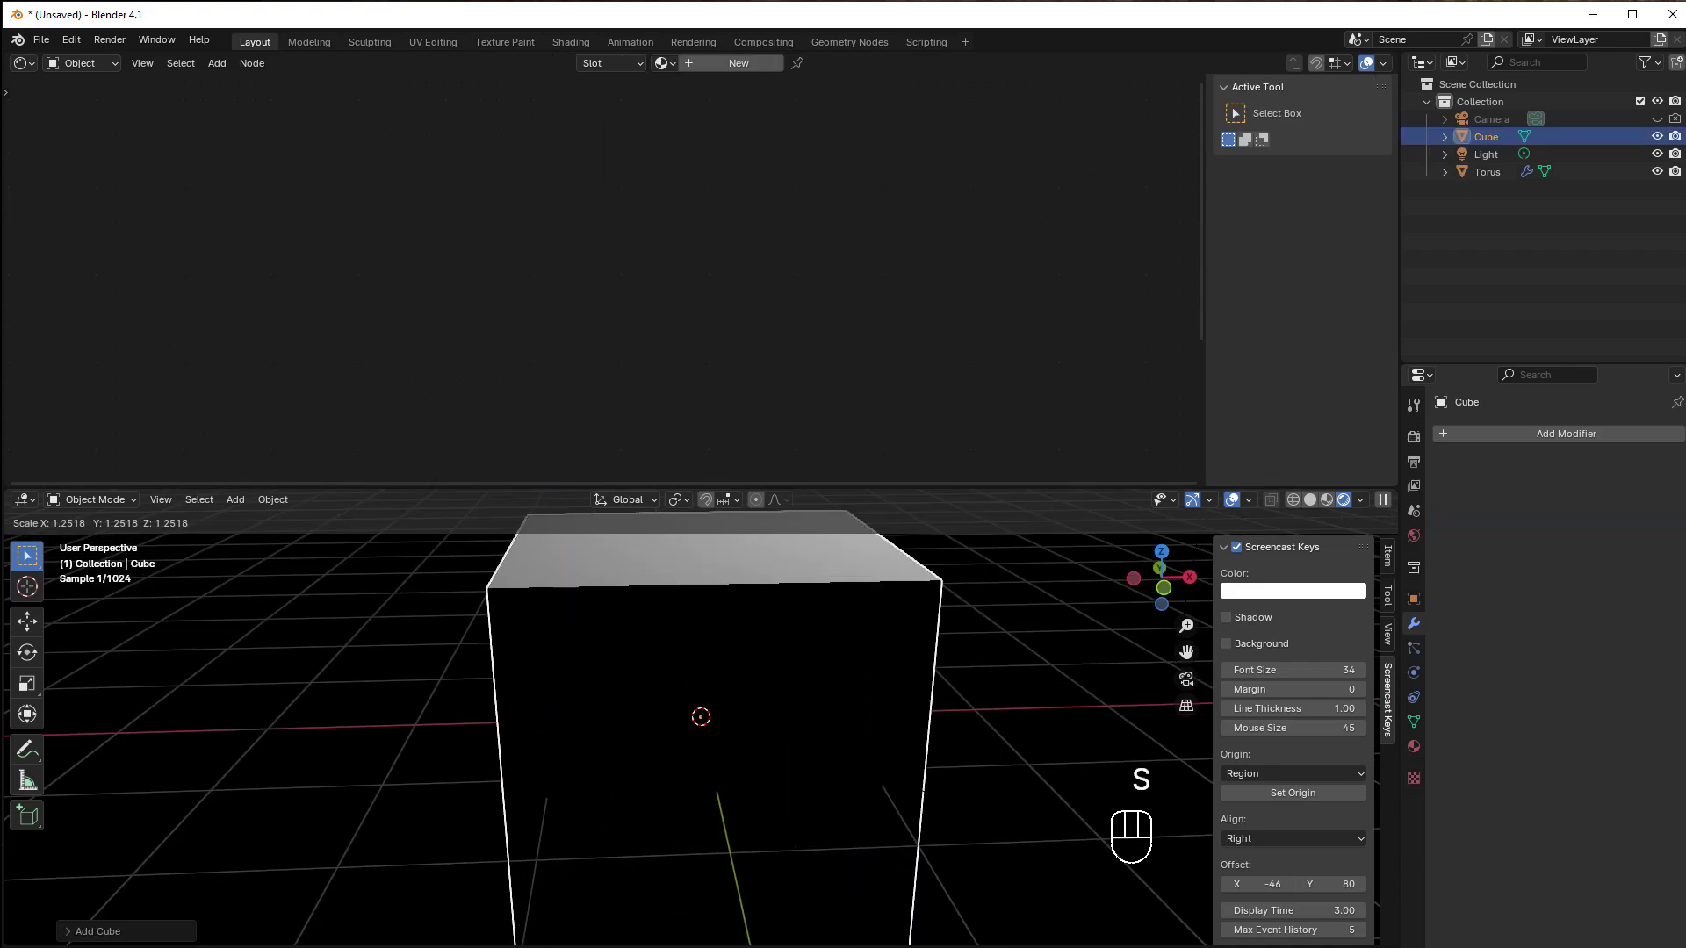
left_click(878, 803)
key("s")
left_click(979, 842)
scroll(895, 826, "down", 5)
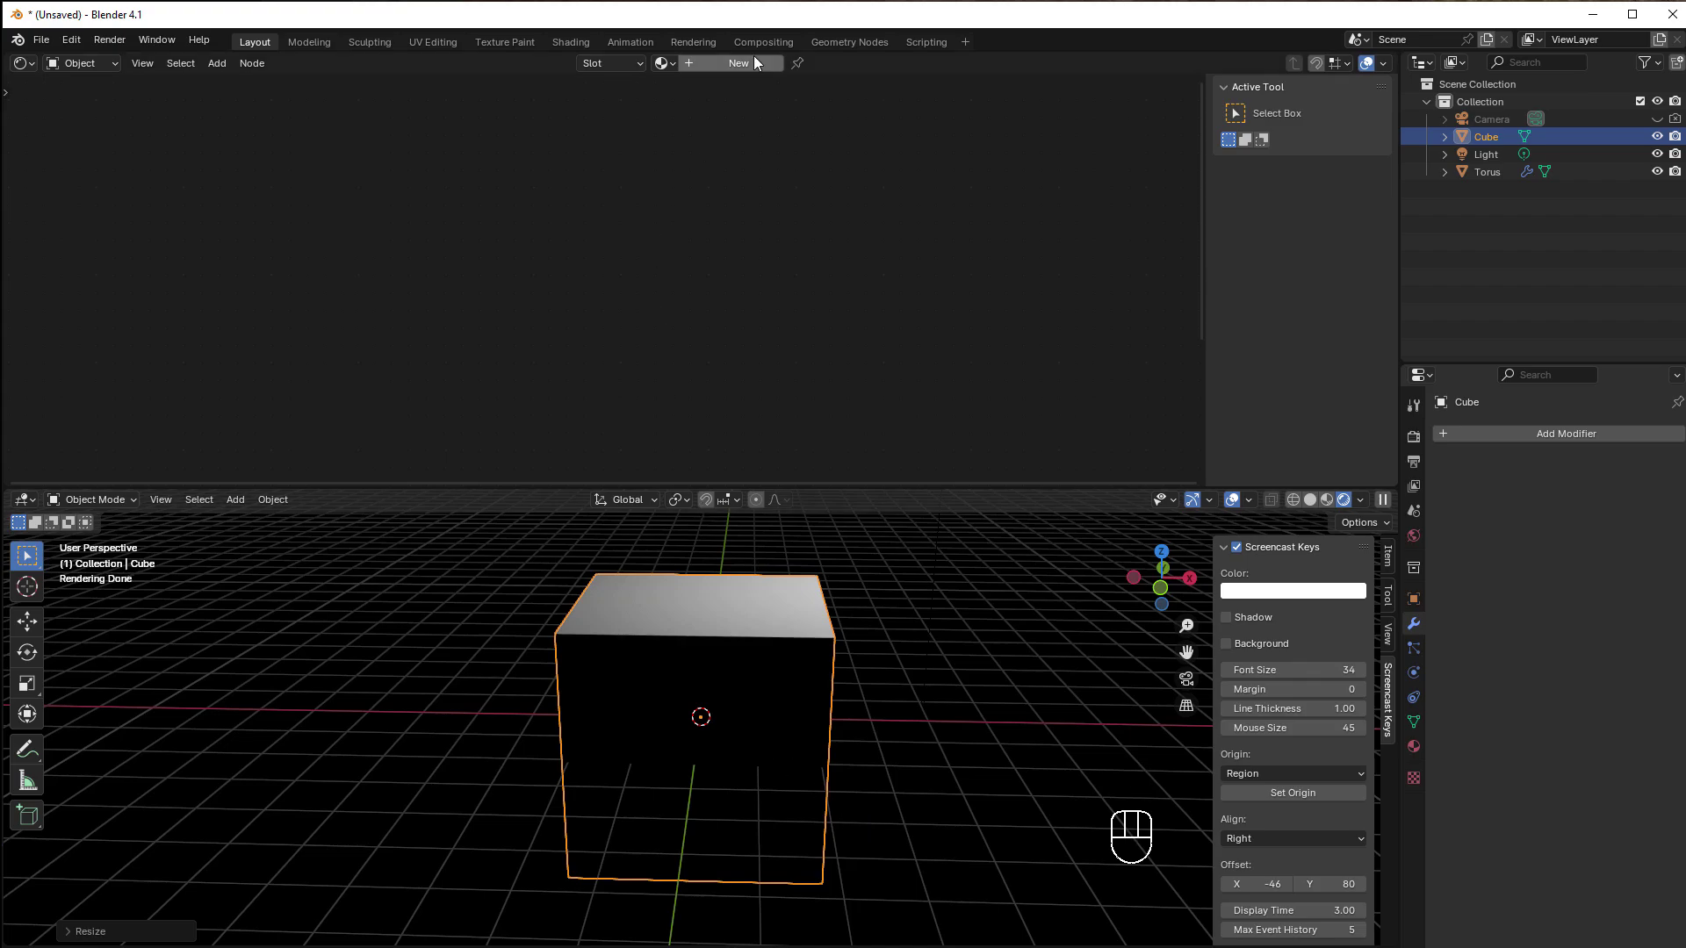
Step: Create a new material for the cube and delete its Principled BSDF node
left_click(736, 72)
middle_click_drag(465, 249, 545, 275)
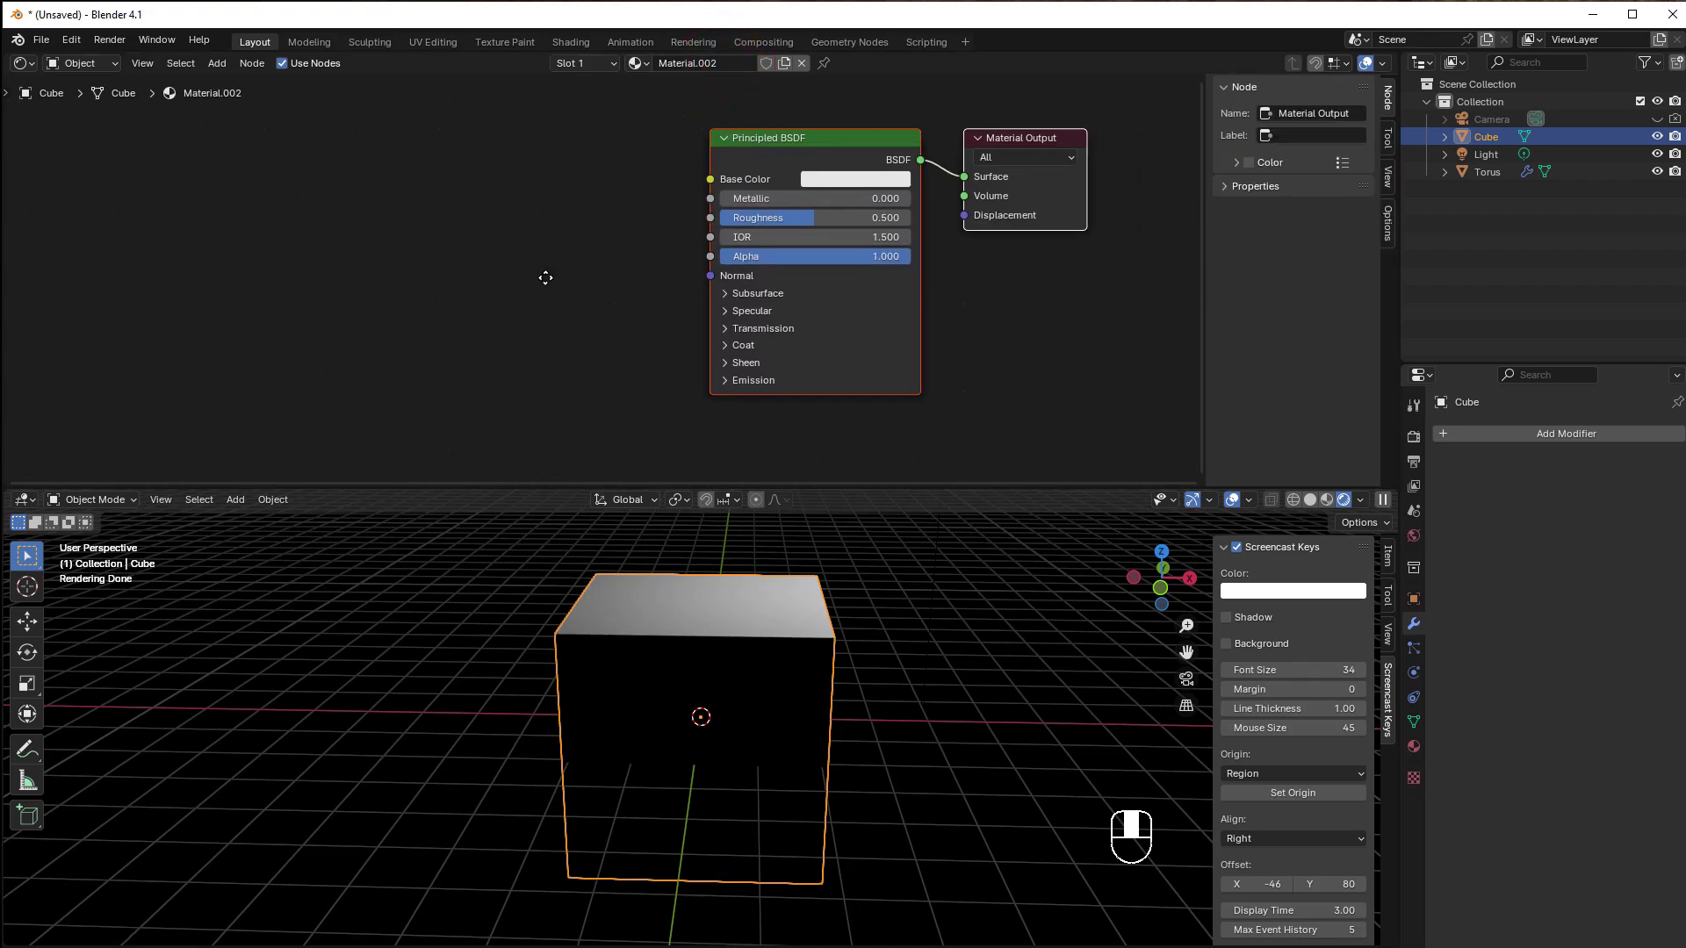
left_click(756, 154)
key("Delete")
scroll(750, 256, "up", 2)
middle_click_drag(750, 257, 648, 331)
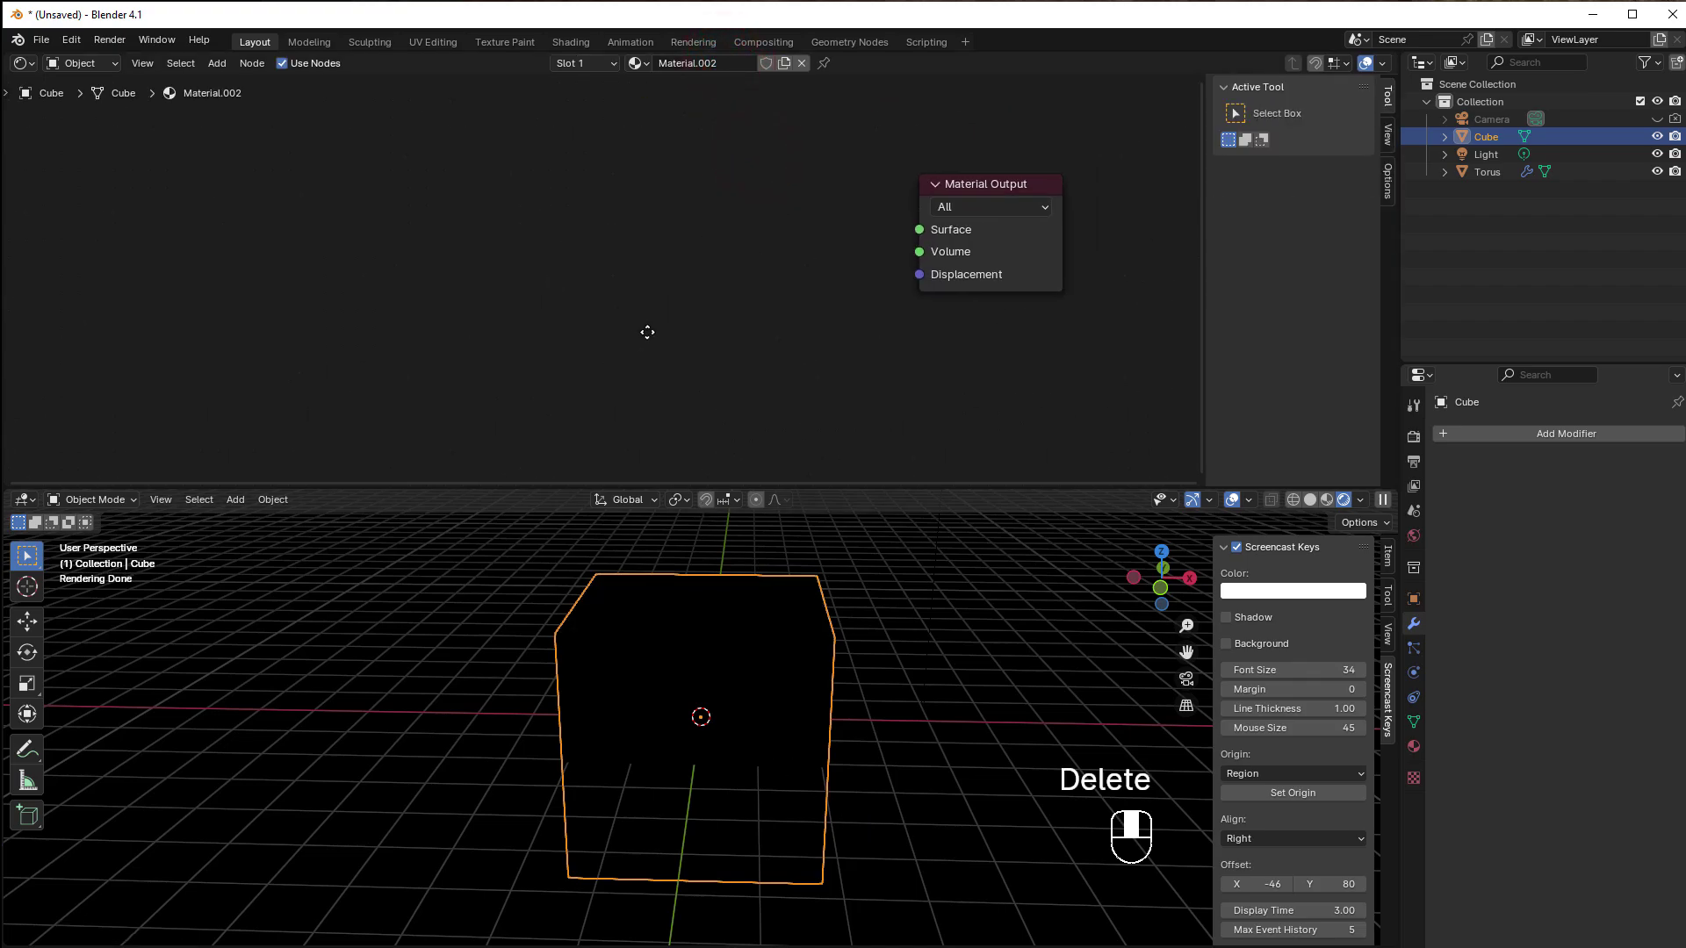
Step: Add a Volume Absorption node beside the Material Output
key("shift+a")
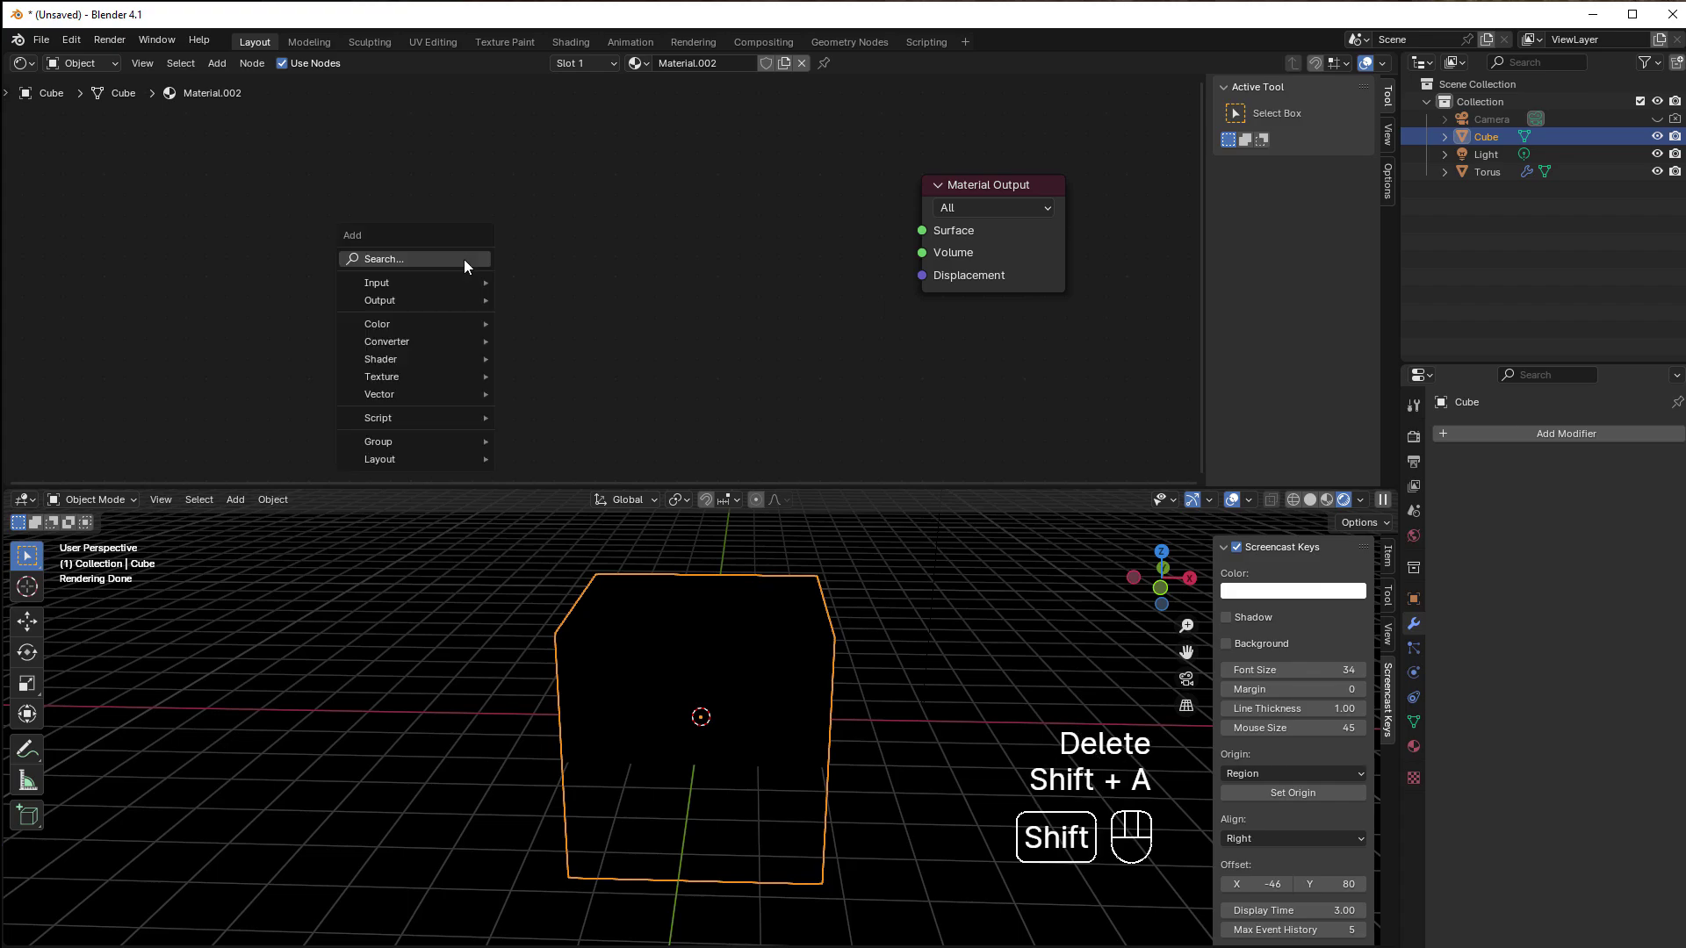
mouse_move(395, 395)
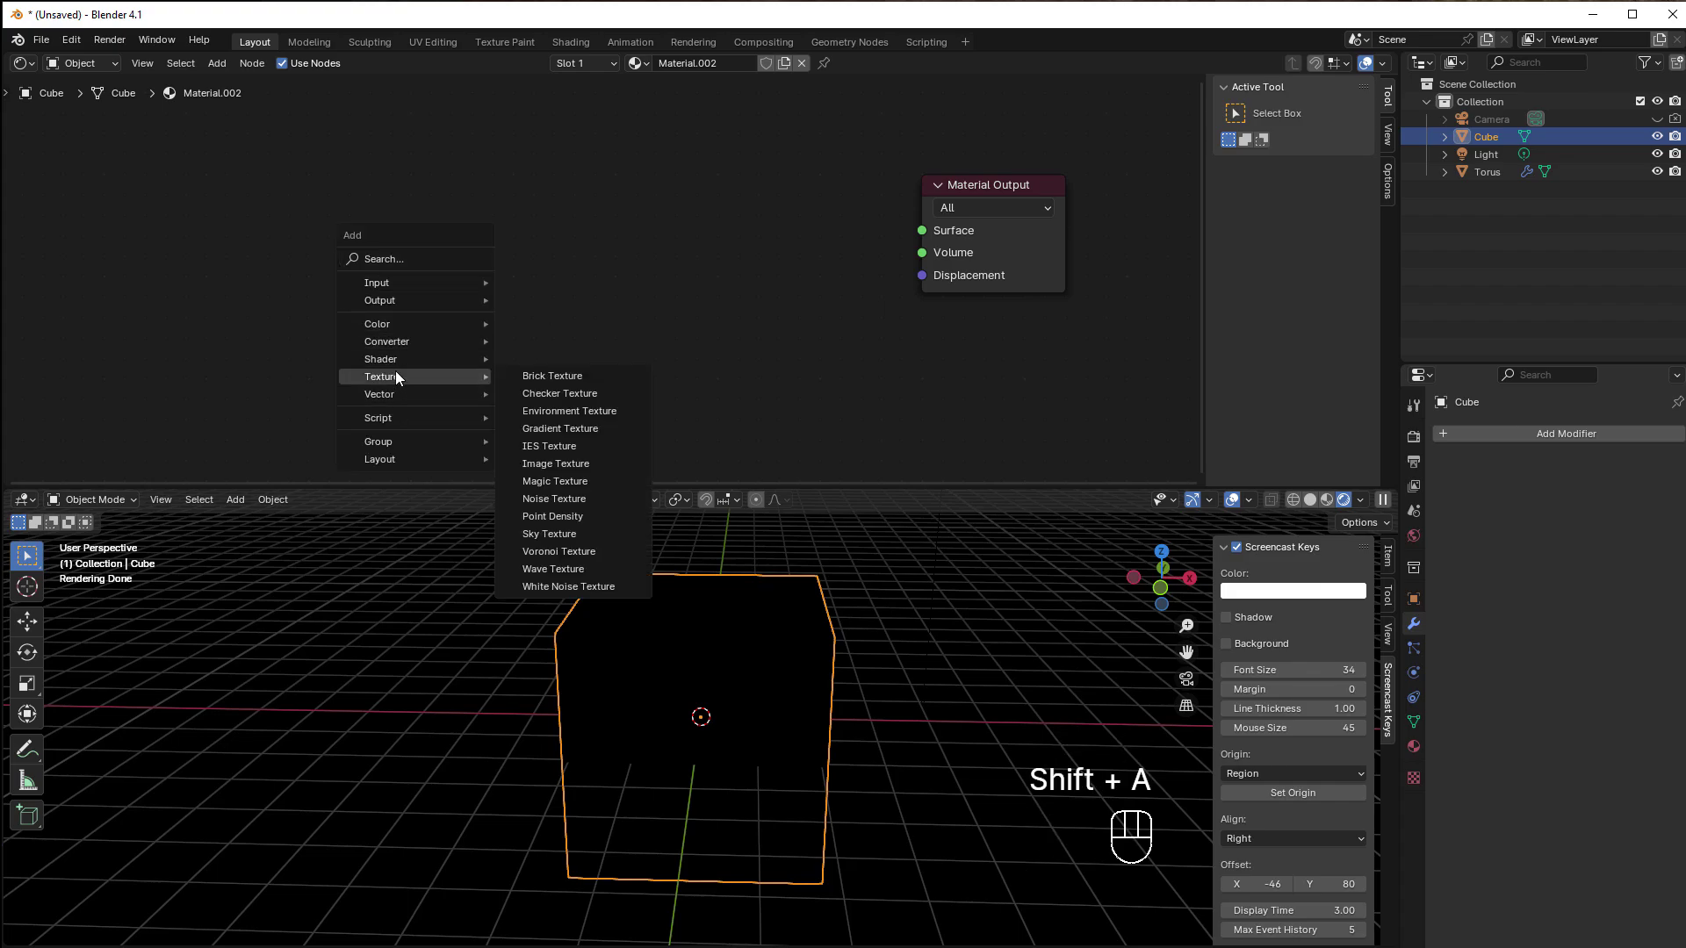
mouse_move(436, 355)
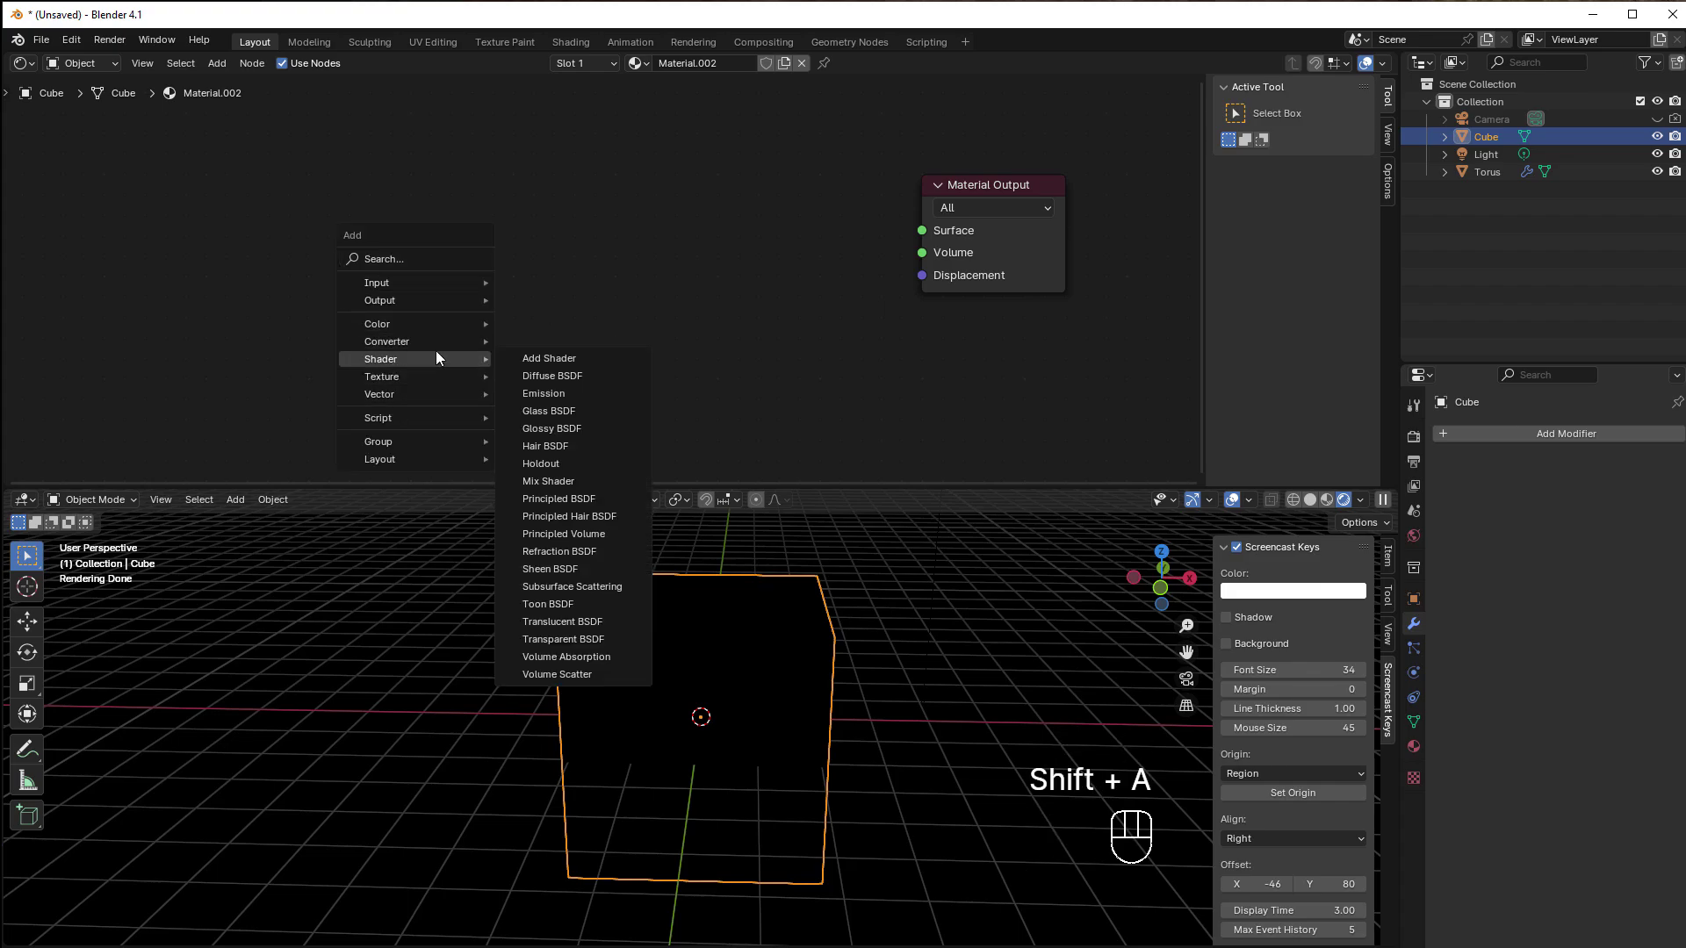
left_click(582, 660)
left_click(553, 221)
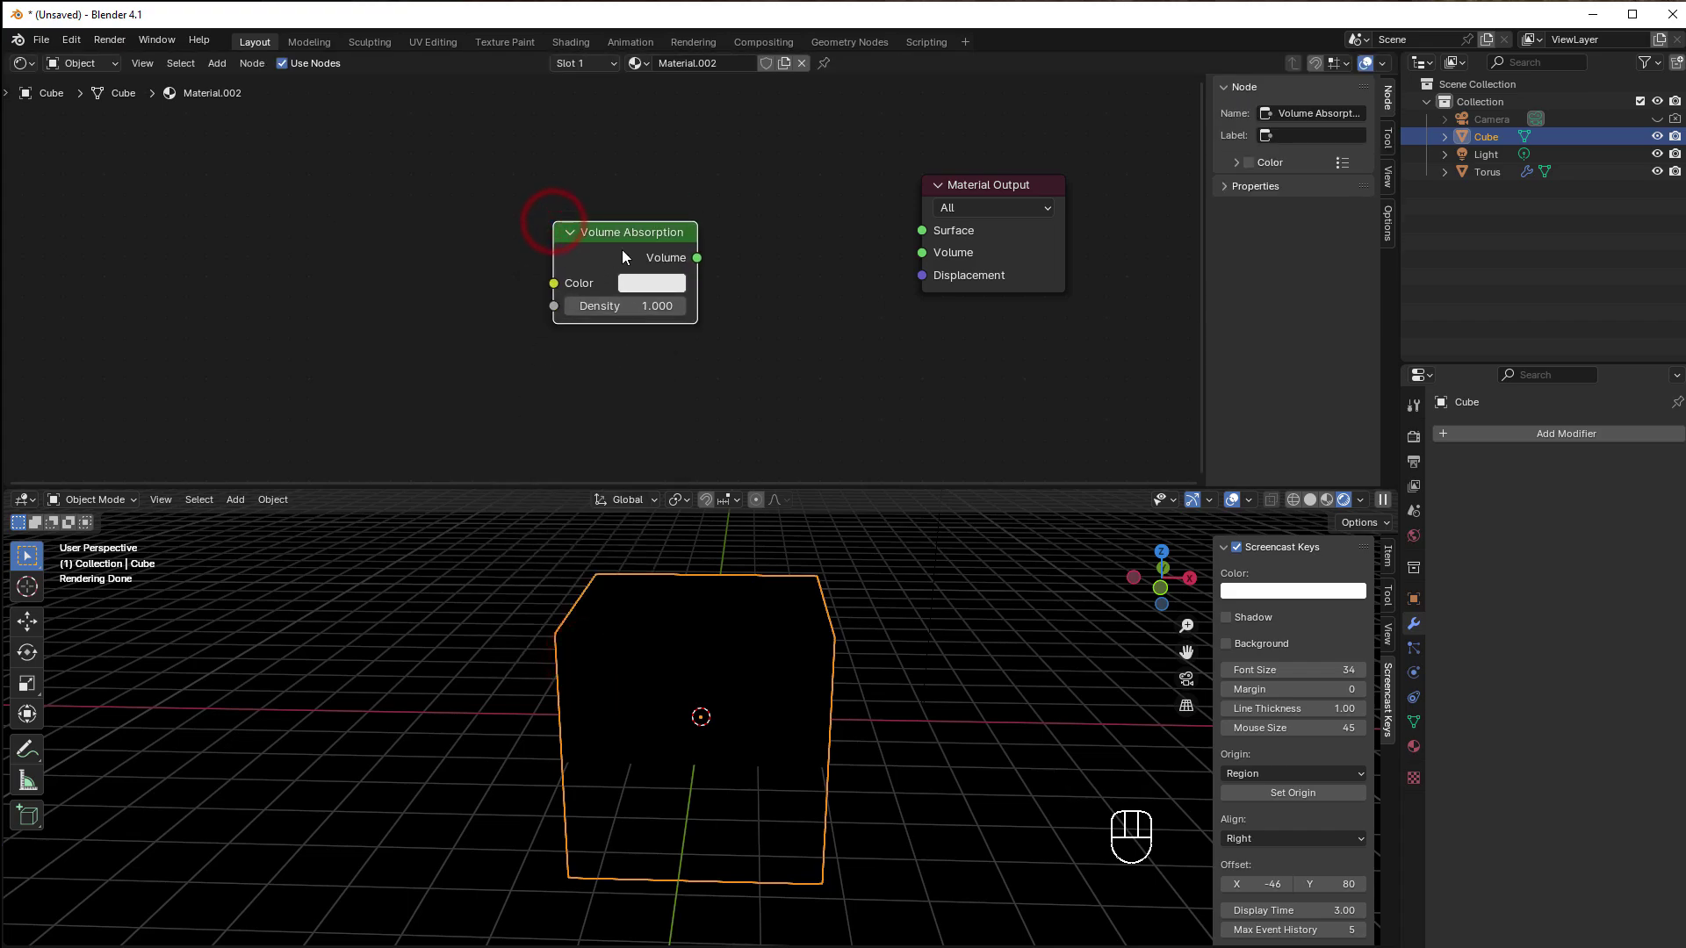
left_click_drag(624, 235, 652, 310)
key("shift")
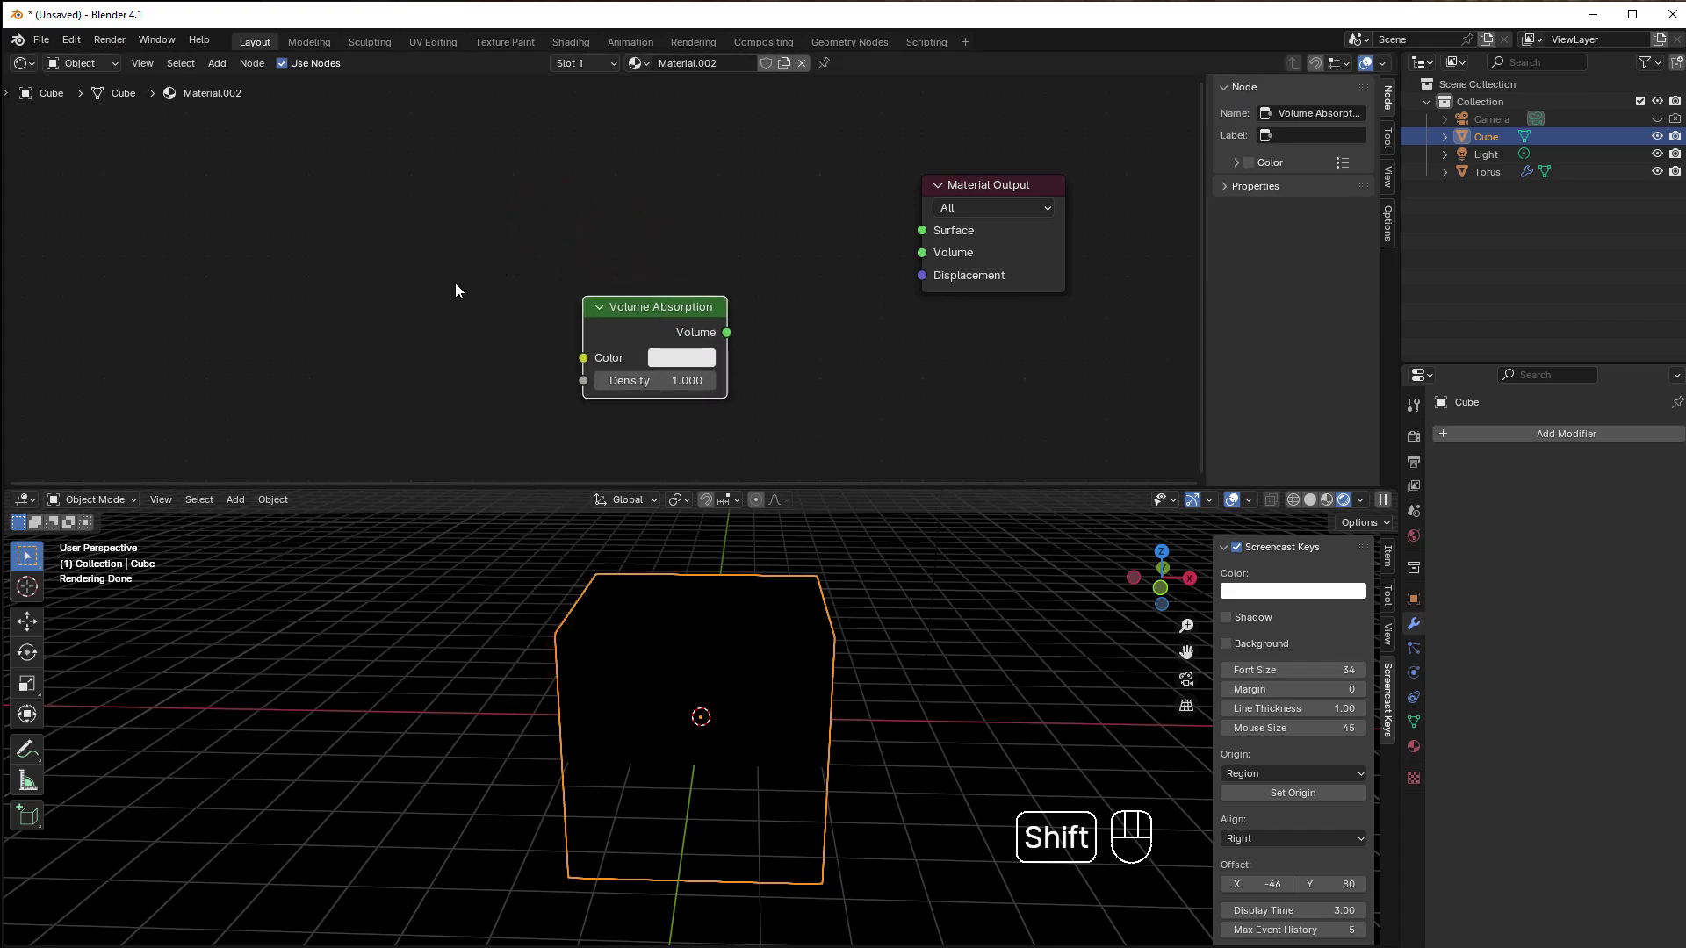
Step: Add a Volume Scatter node above the Volume Absorption node
key("shift+a")
mouse_move(454, 283)
left_click(603, 597)
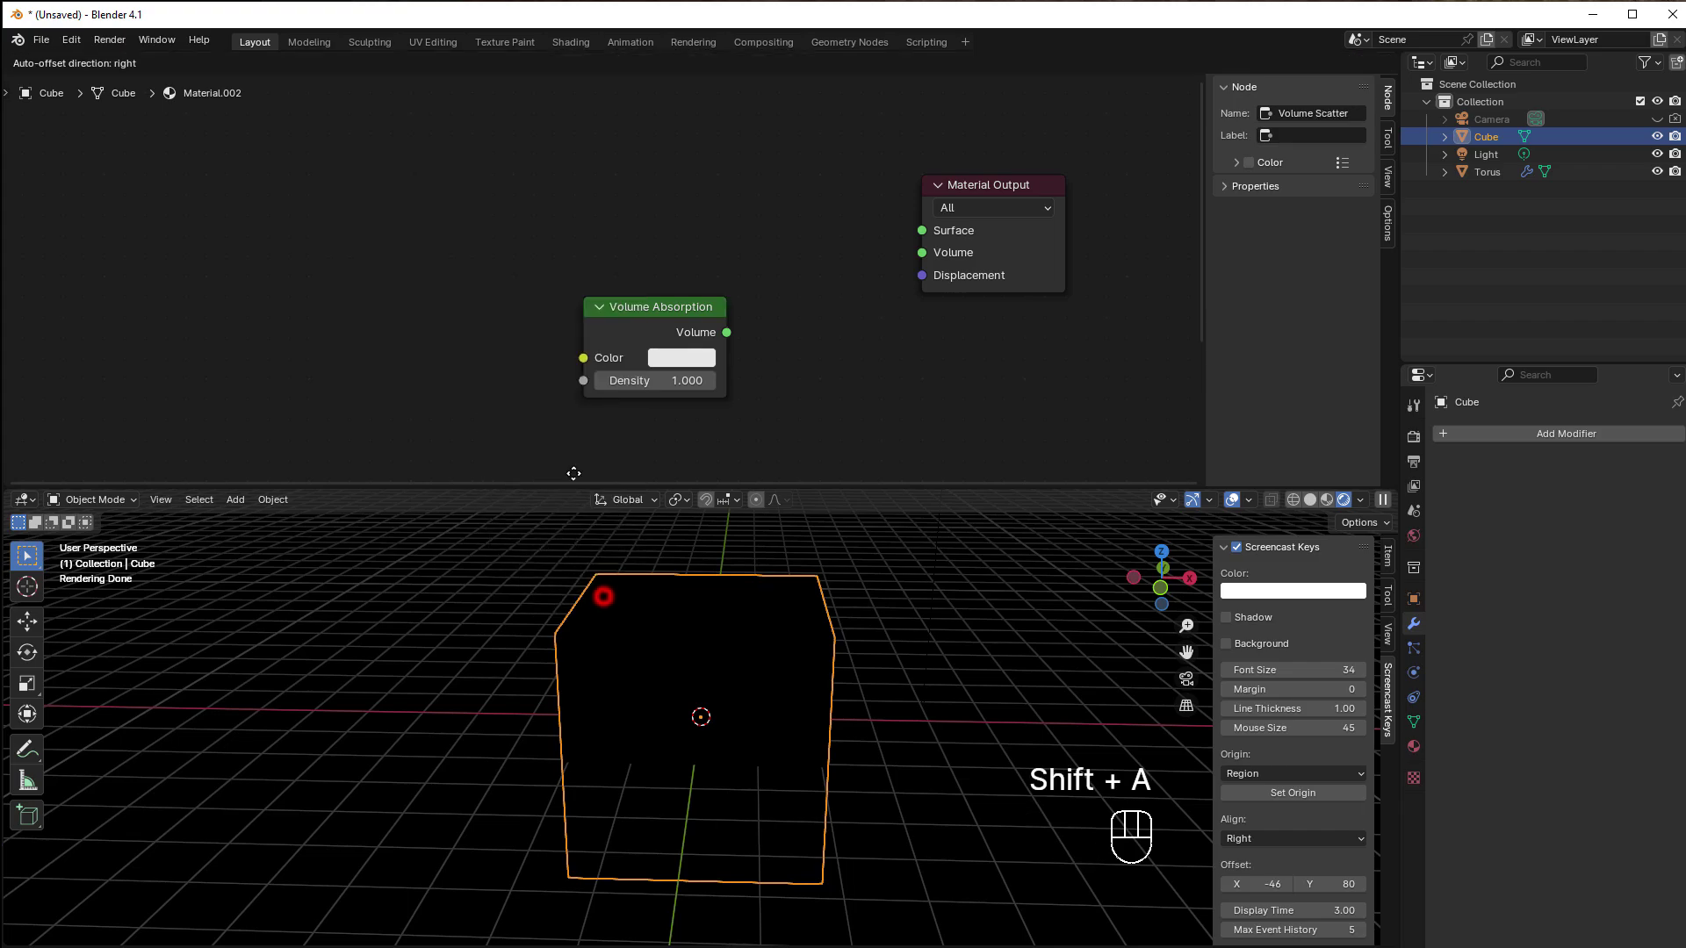
left_click(610, 125)
left_click_drag(678, 156, 642, 158)
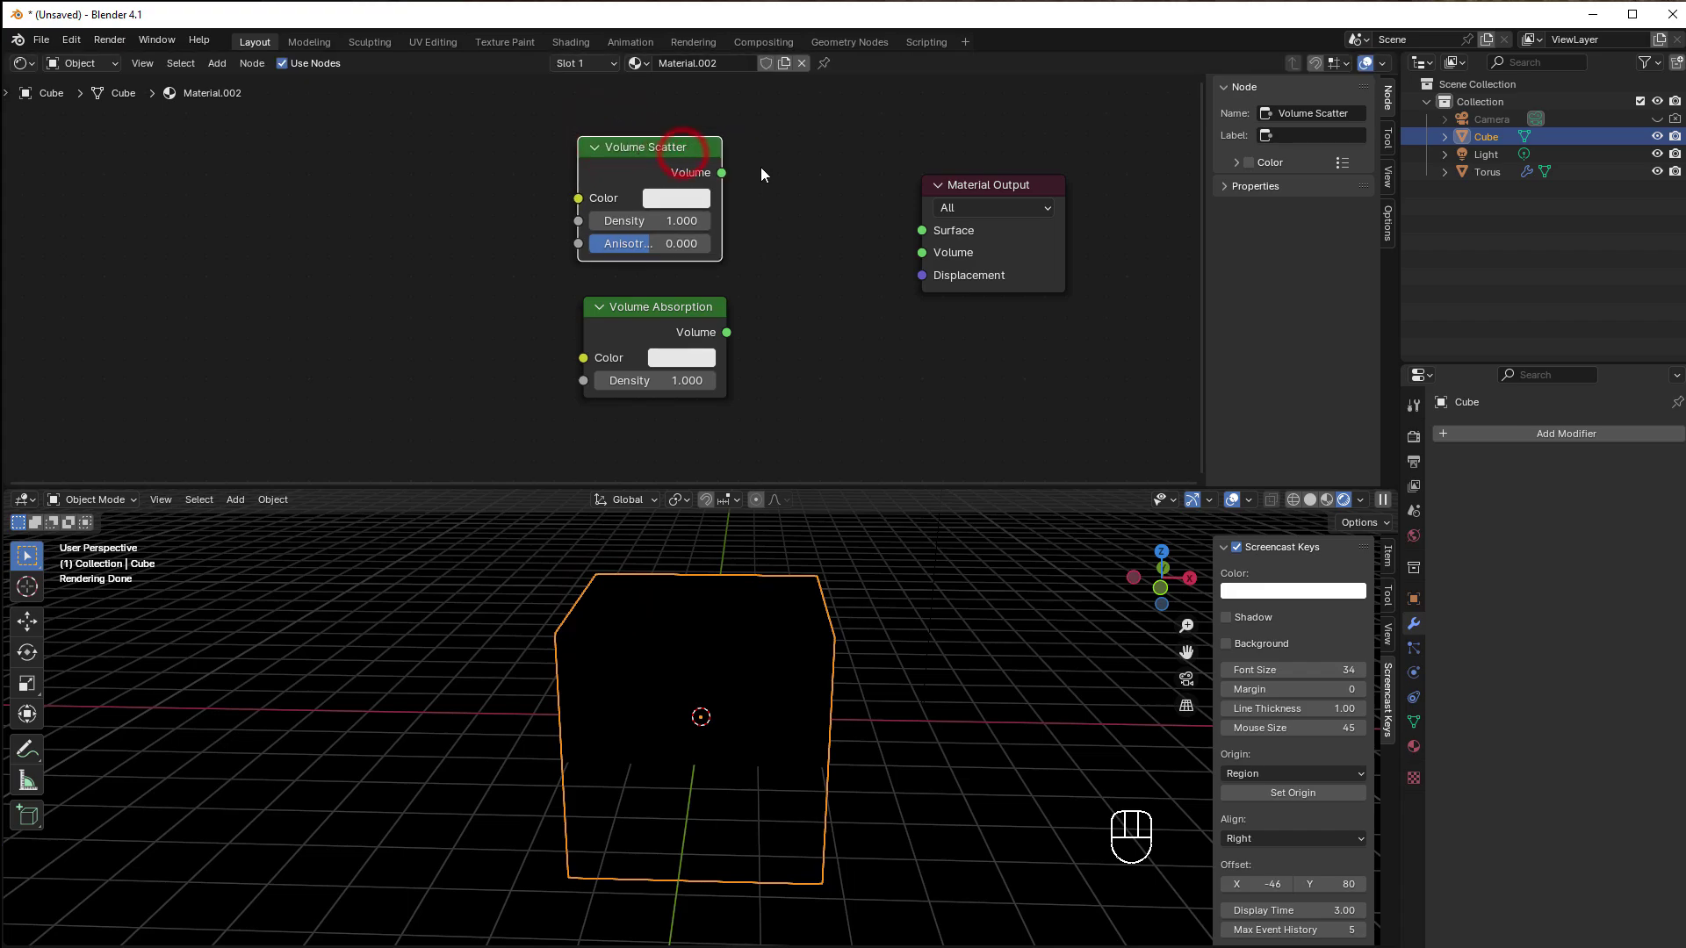
left_click(773, 308)
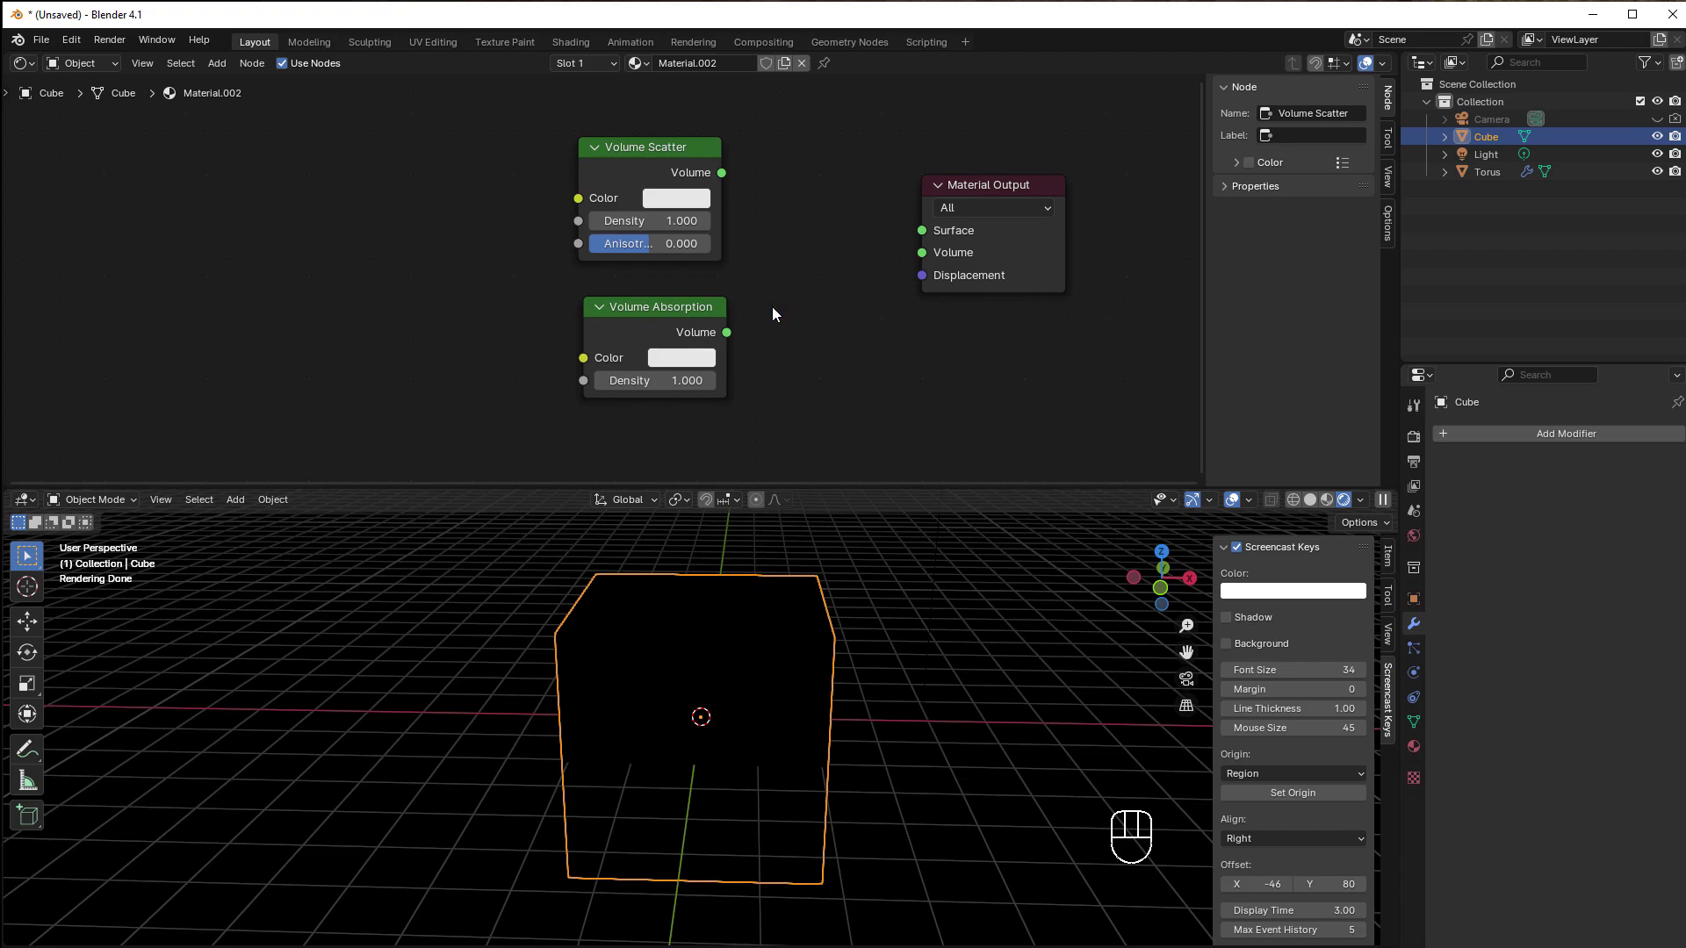
key("shift+a")
Step: Insert an Add Shader before Material Output and wire Volume Scatter and Volume Absorption into it
mouse_move(772, 307)
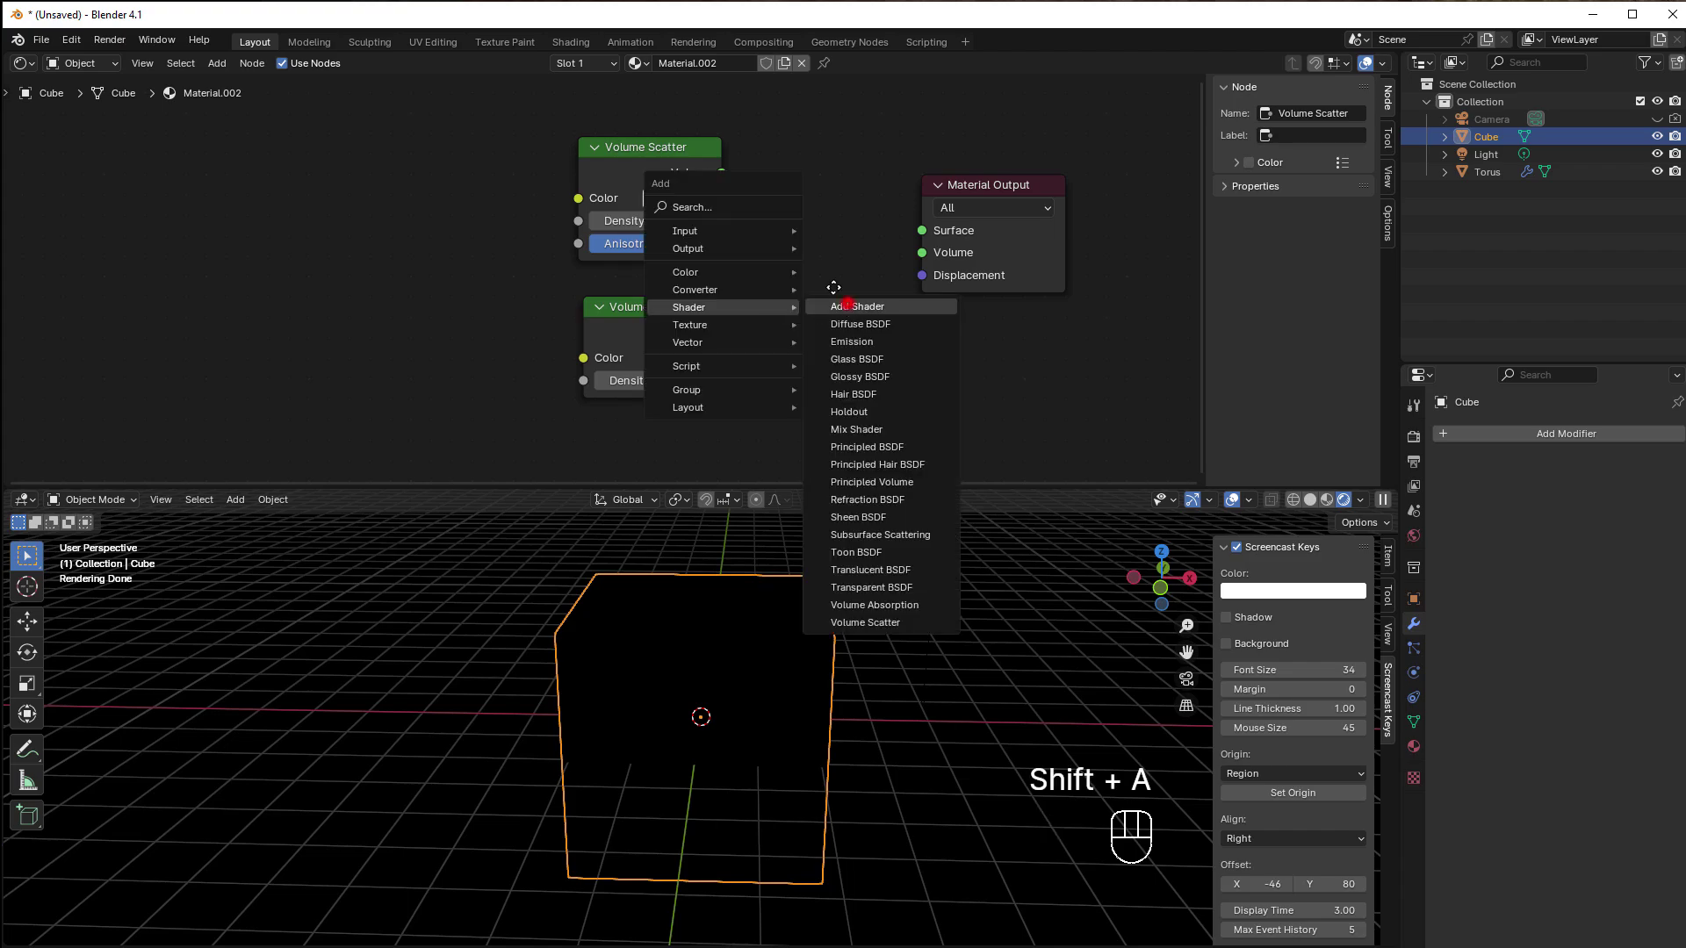
left_click(922, 306)
left_click(779, 235)
left_click_drag(720, 173, 795, 337)
left_click_drag(922, 290, 922, 251)
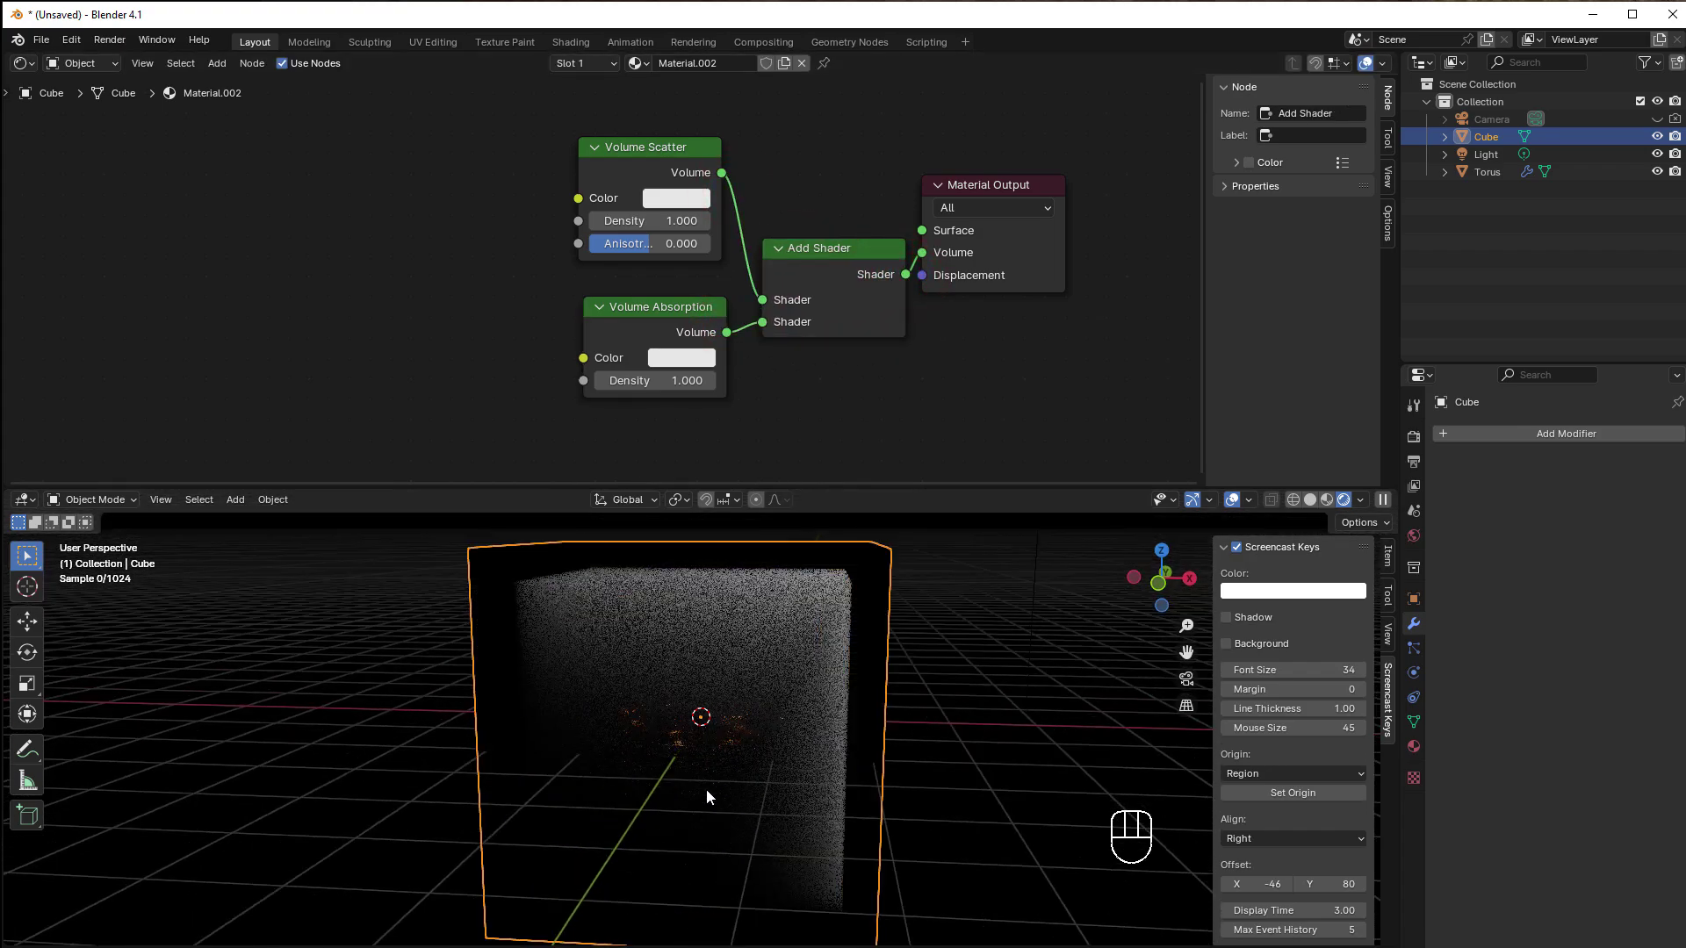
Step: View the fog-filled cube from above and select the light
middle_click_drag(681, 788, 849, 572)
scroll(720, 743, "down", 3)
scroll(746, 663, "down", 3)
left_click(814, 551)
Step: Move the light to a slightly lower position
key("g")
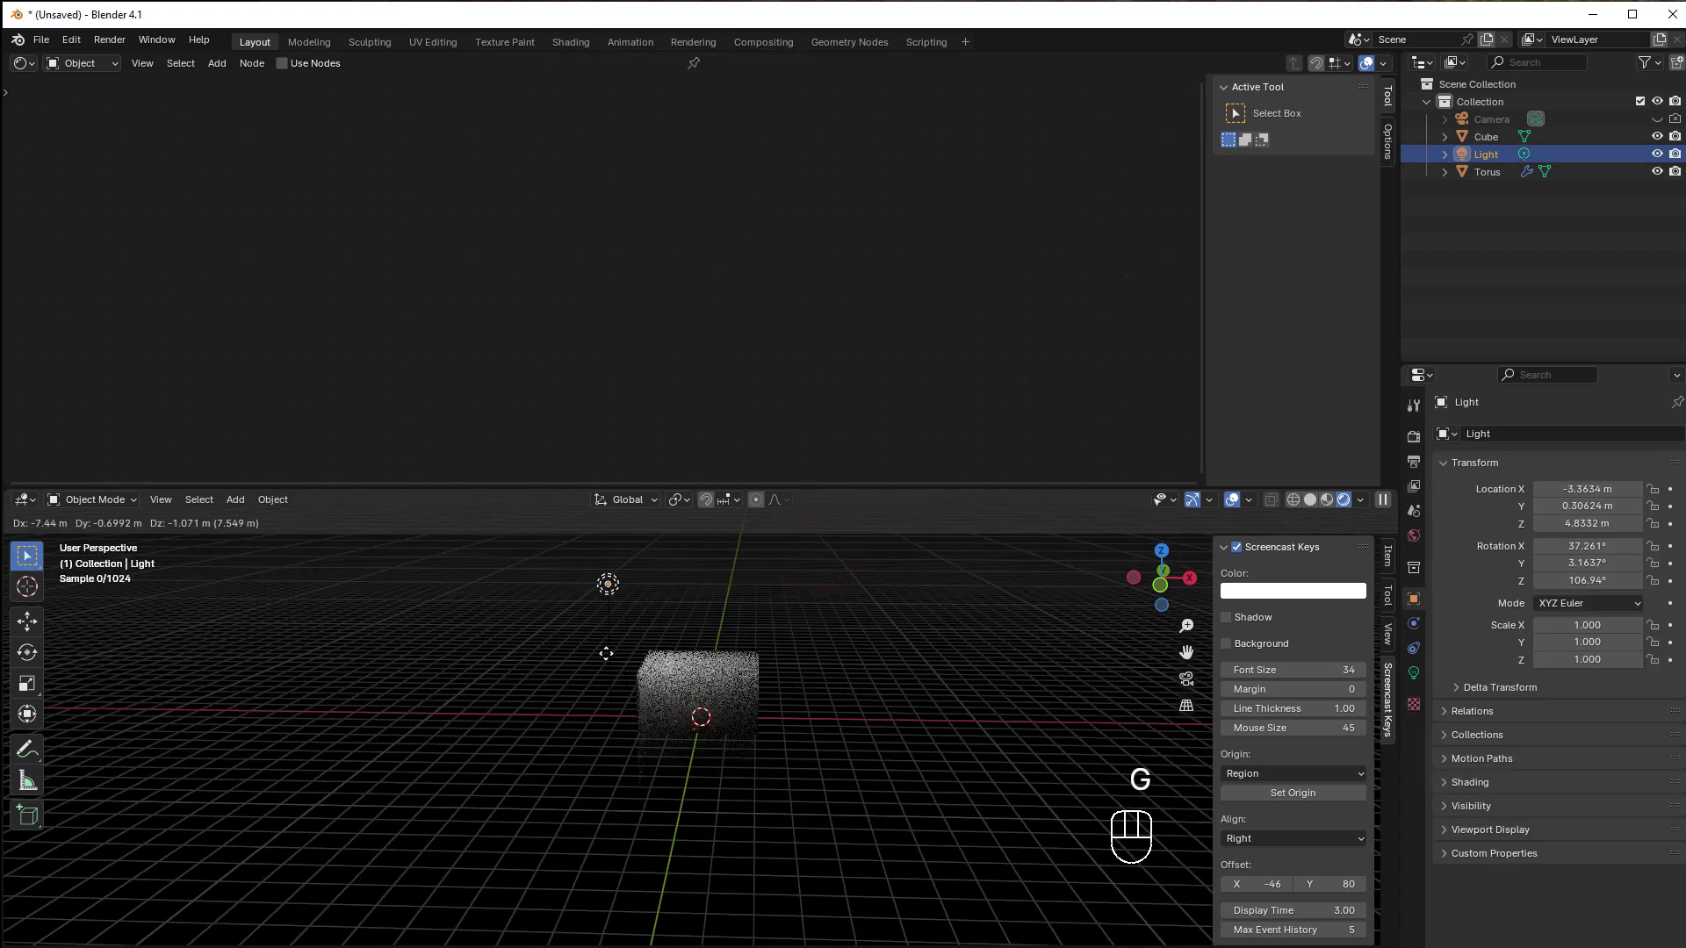
left_click(836, 646)
scroll(798, 699, "up", 6)
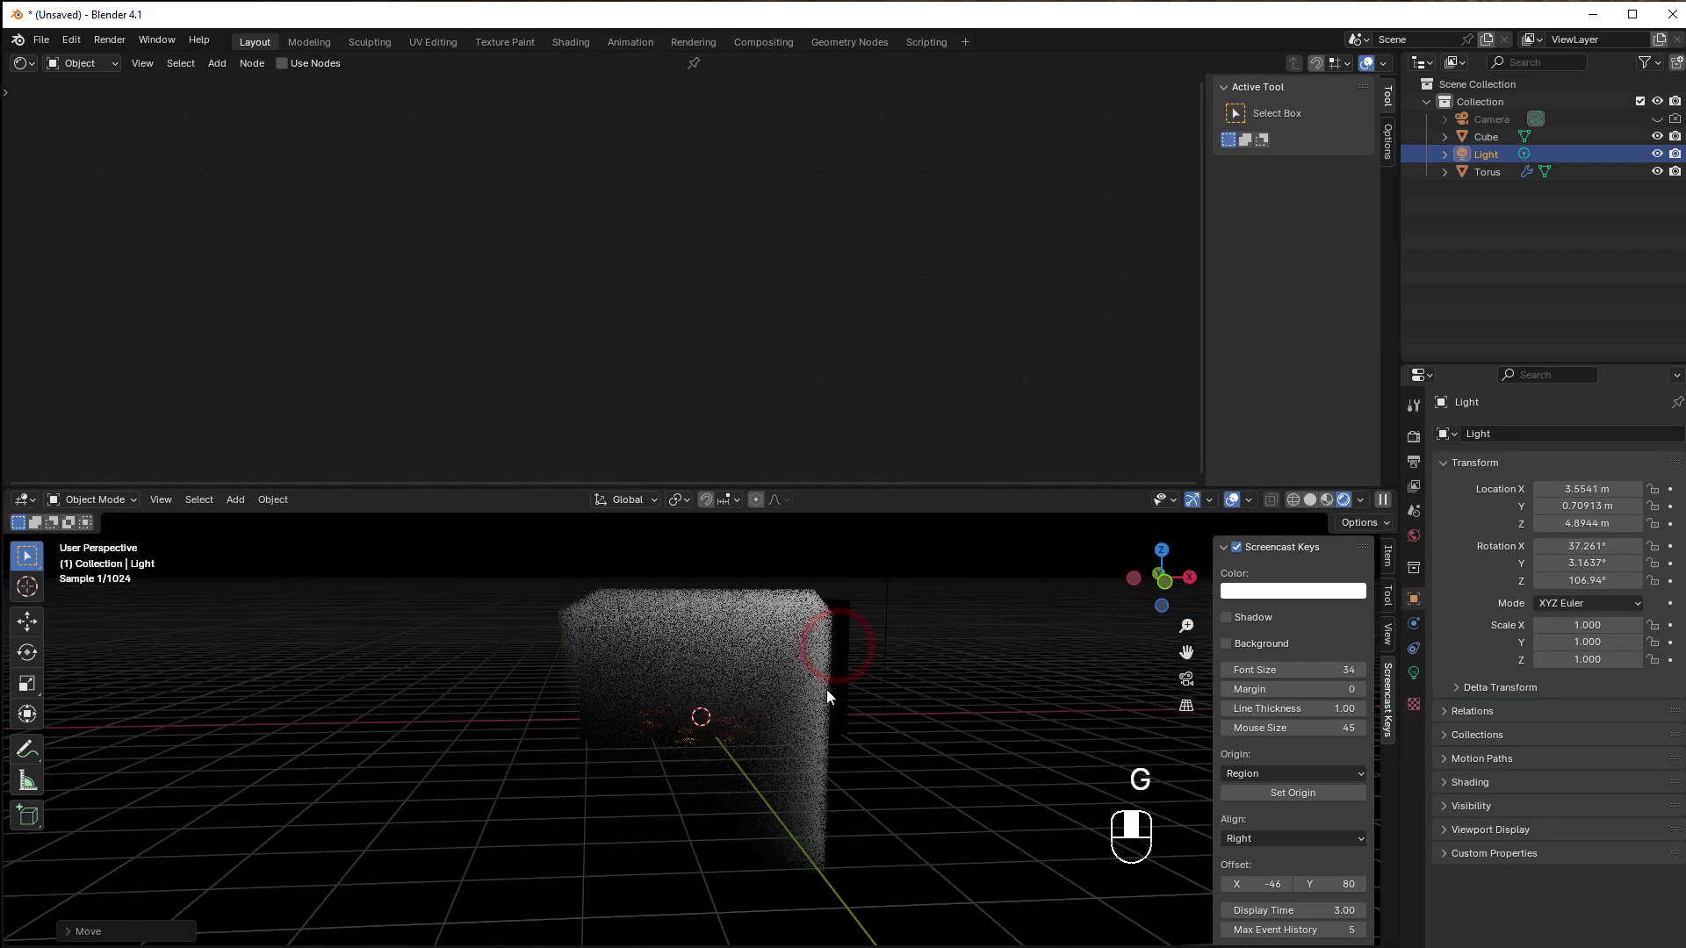
Step: On the cube's material, set Volume Scatter Density to 0.100 and Volume Absorption Density to 4.300
left_click(775, 700)
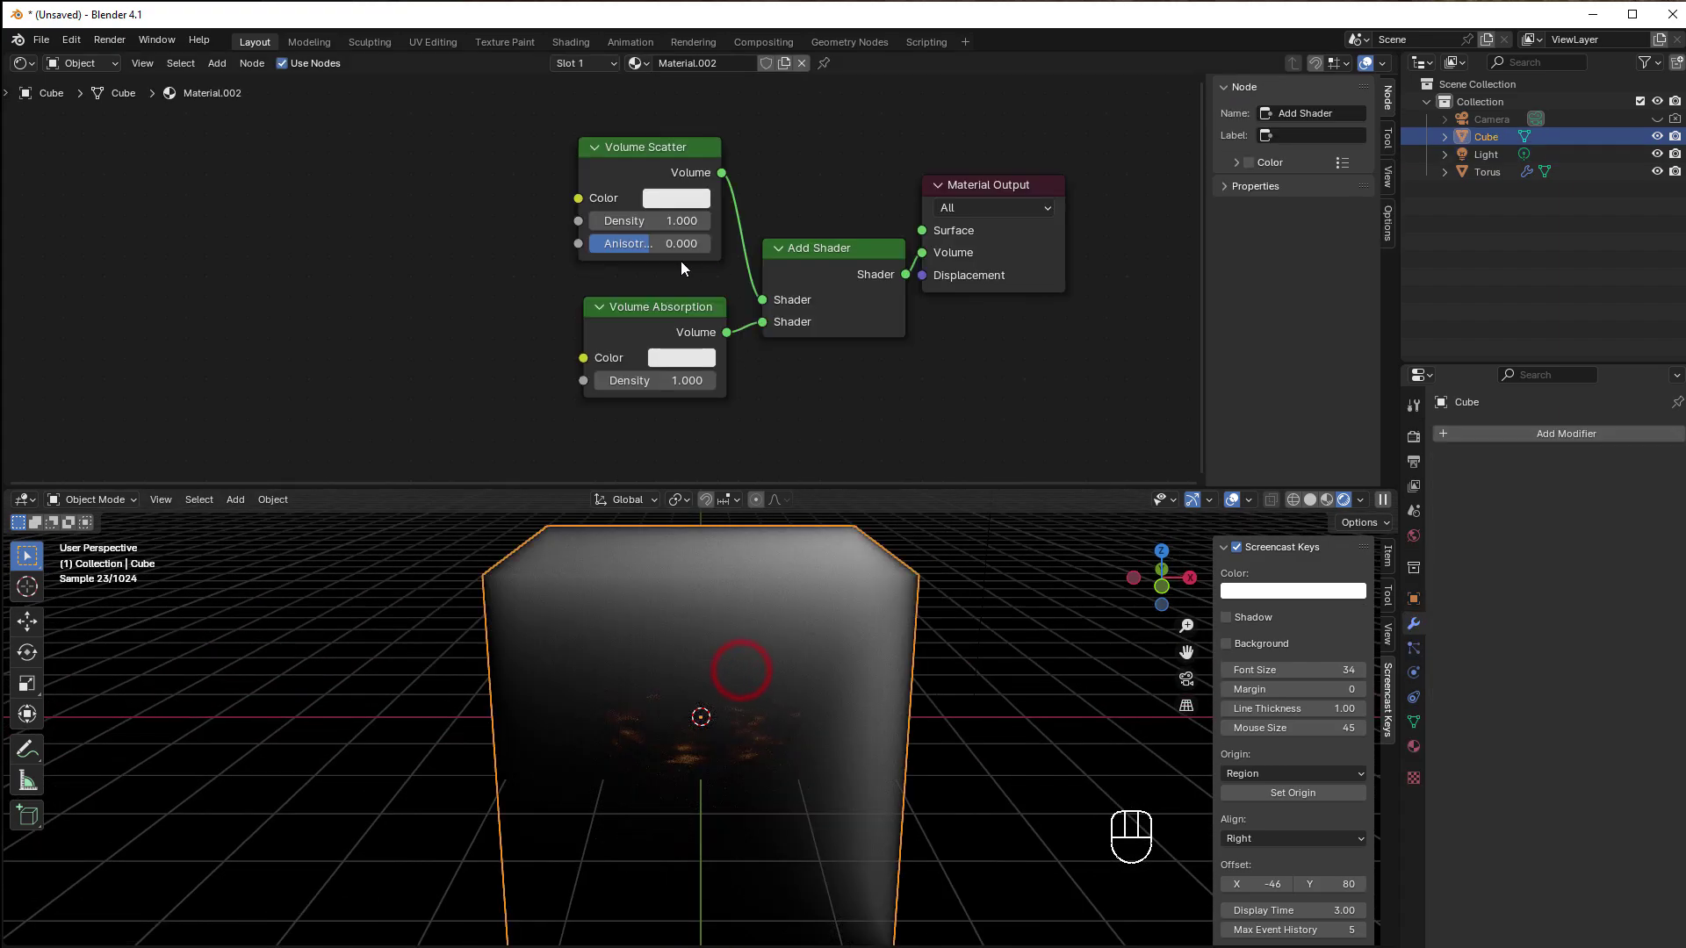
left_click(657, 221)
left_click_drag(657, 221, 606, 221)
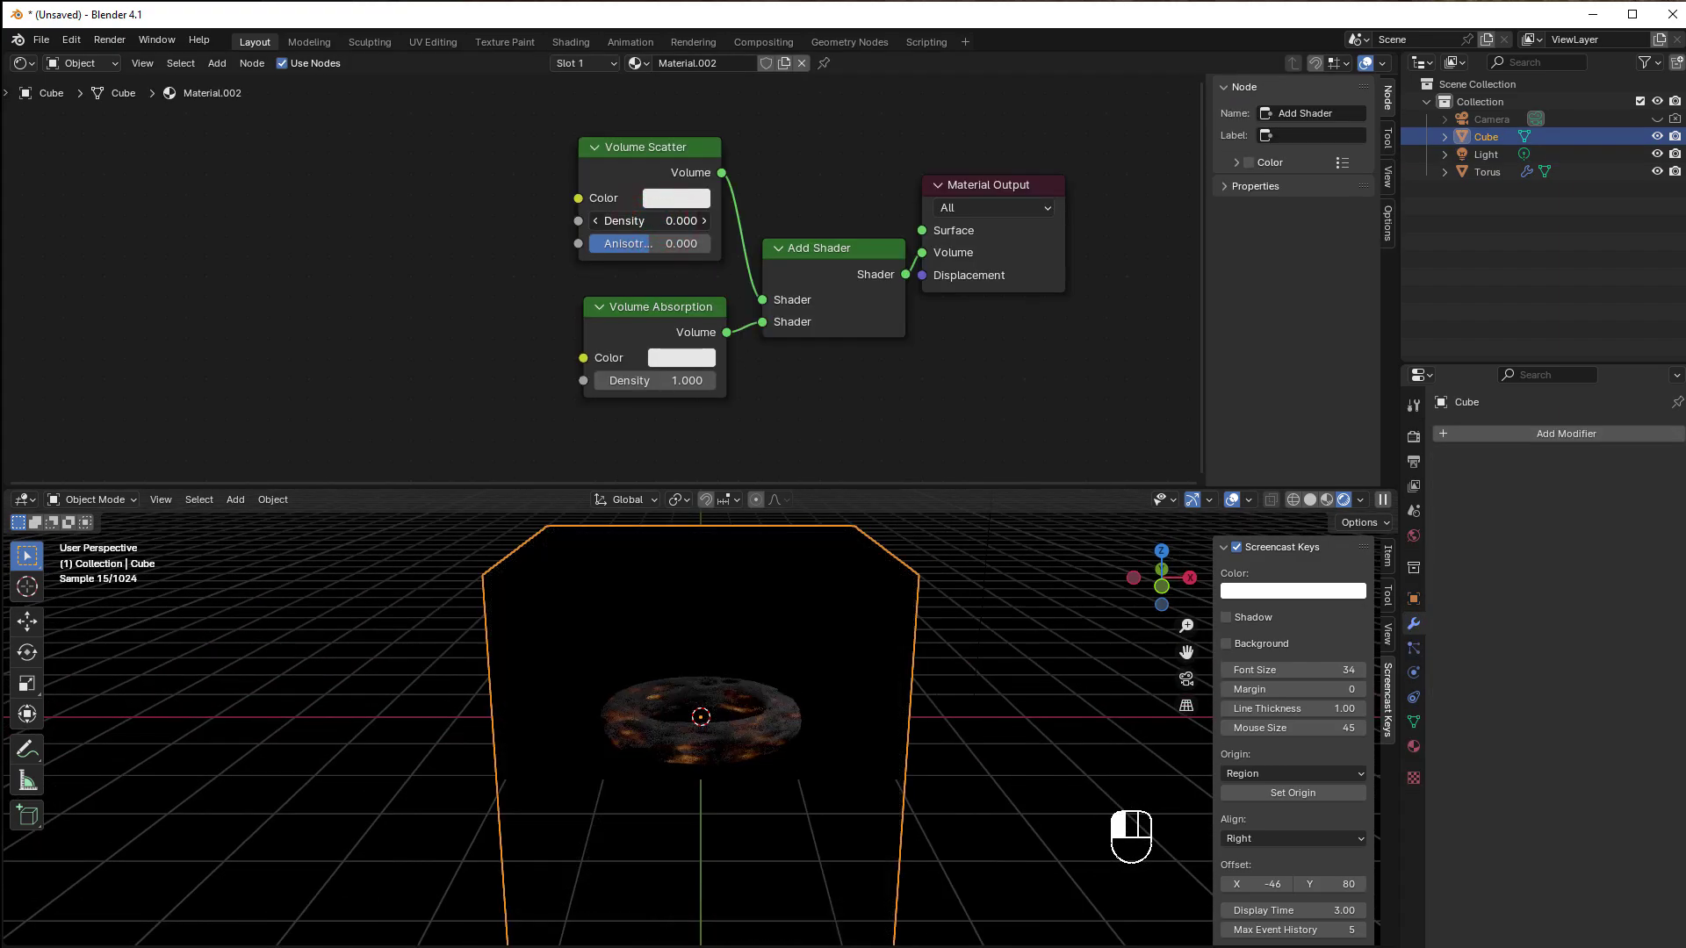
left_click(707, 221)
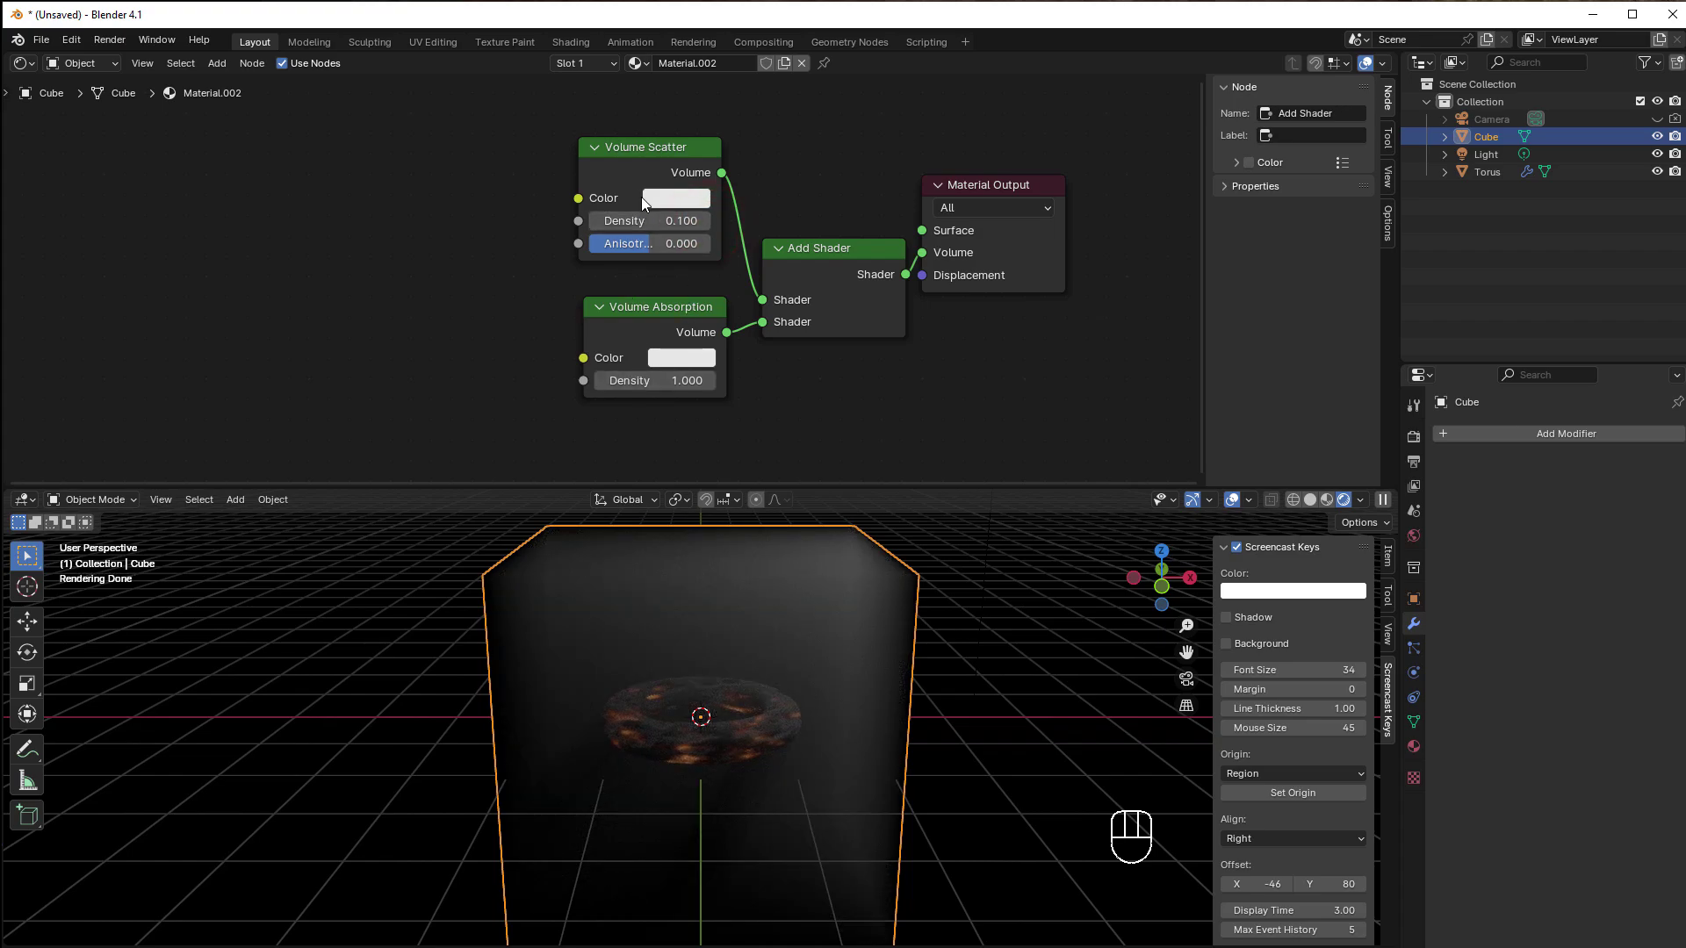
left_click(671, 382)
left_click_drag(671, 382, 1071, 382)
scroll(826, 718, "down", 4)
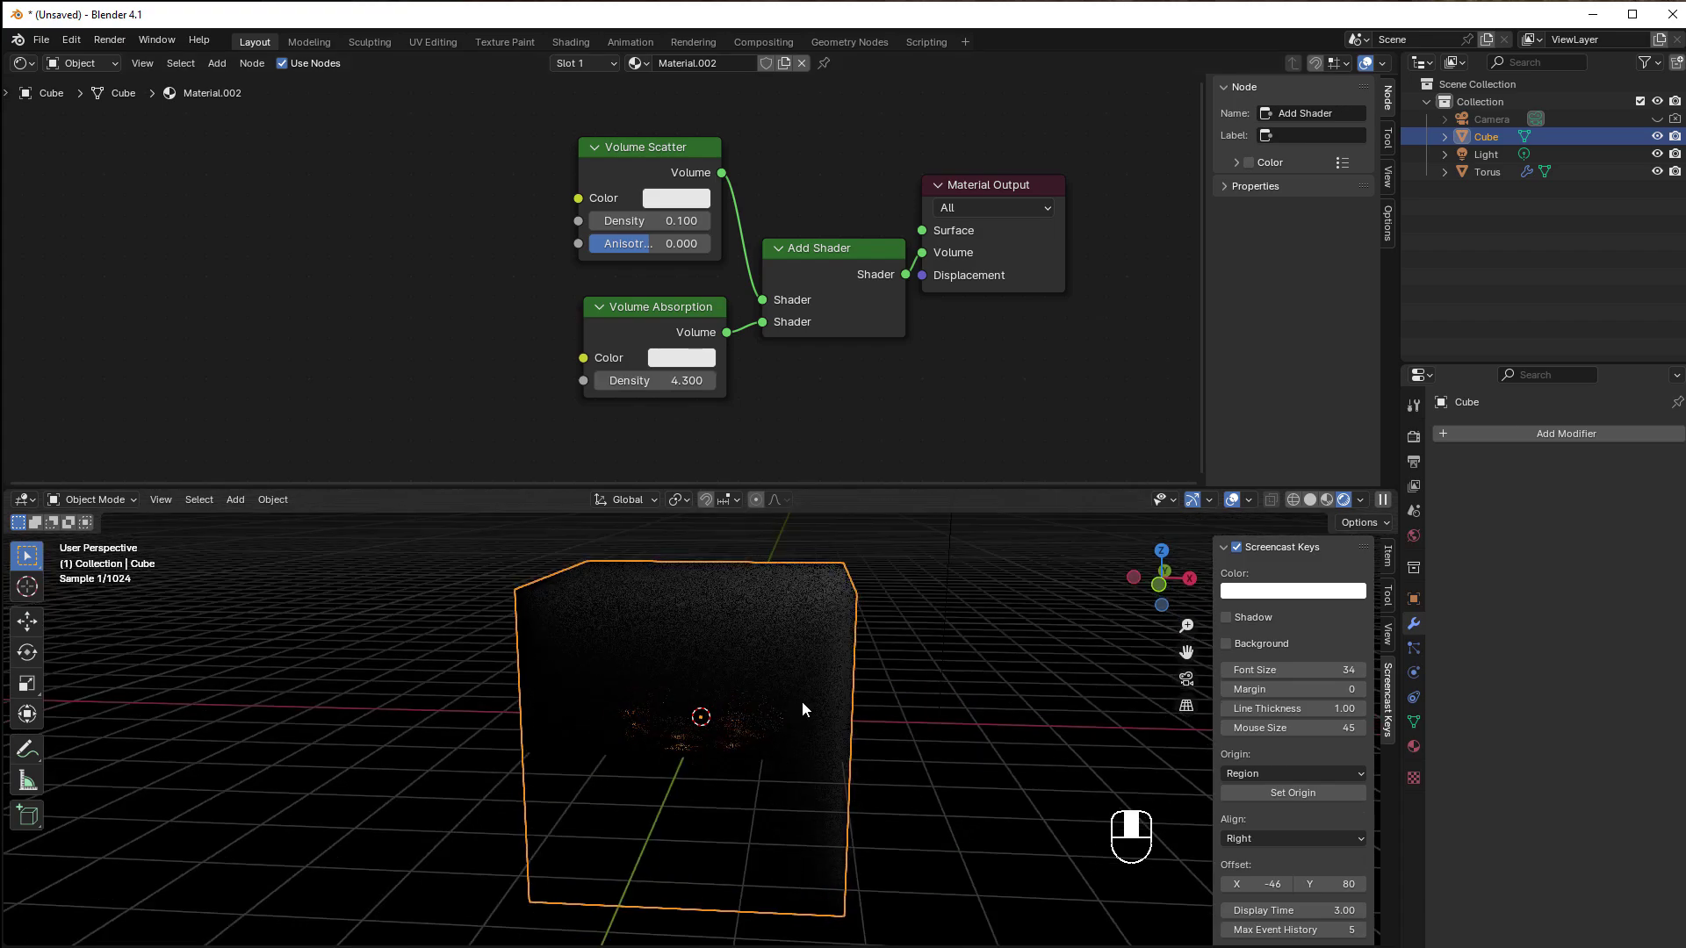
scroll(988, 481, "down", 1)
scroll(880, 692, "down", 3)
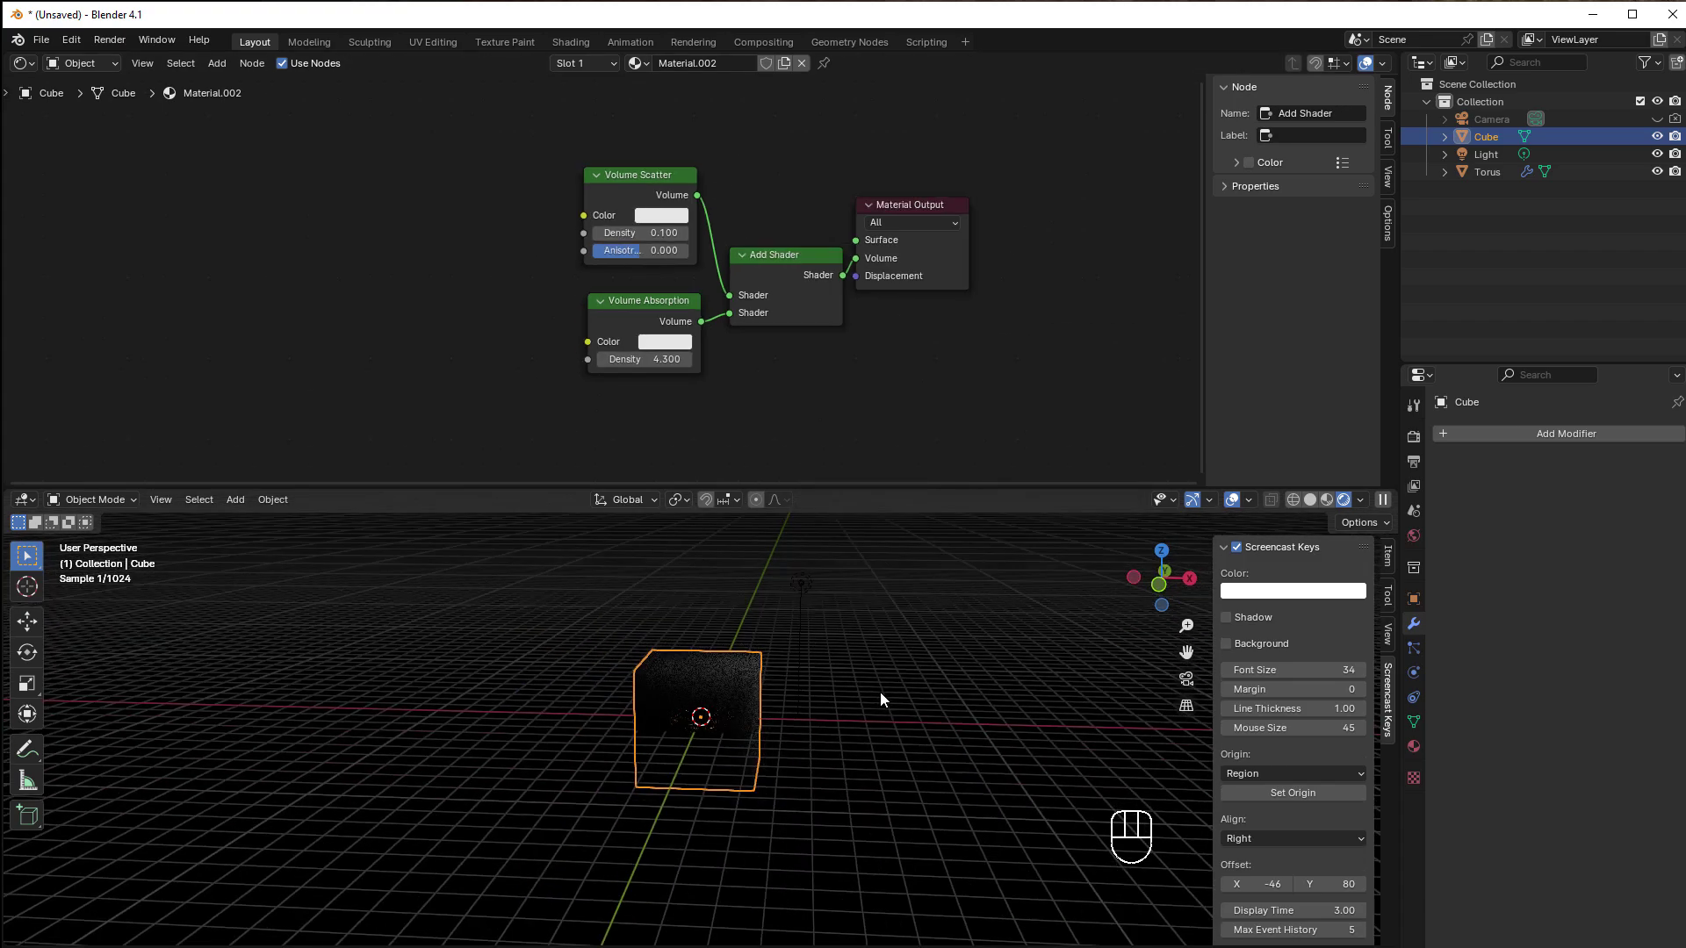
Step: Turn the light into a Spot with 38° Spot Size and 0.266 Blend
left_click(797, 587)
scroll(834, 650, "up", 1)
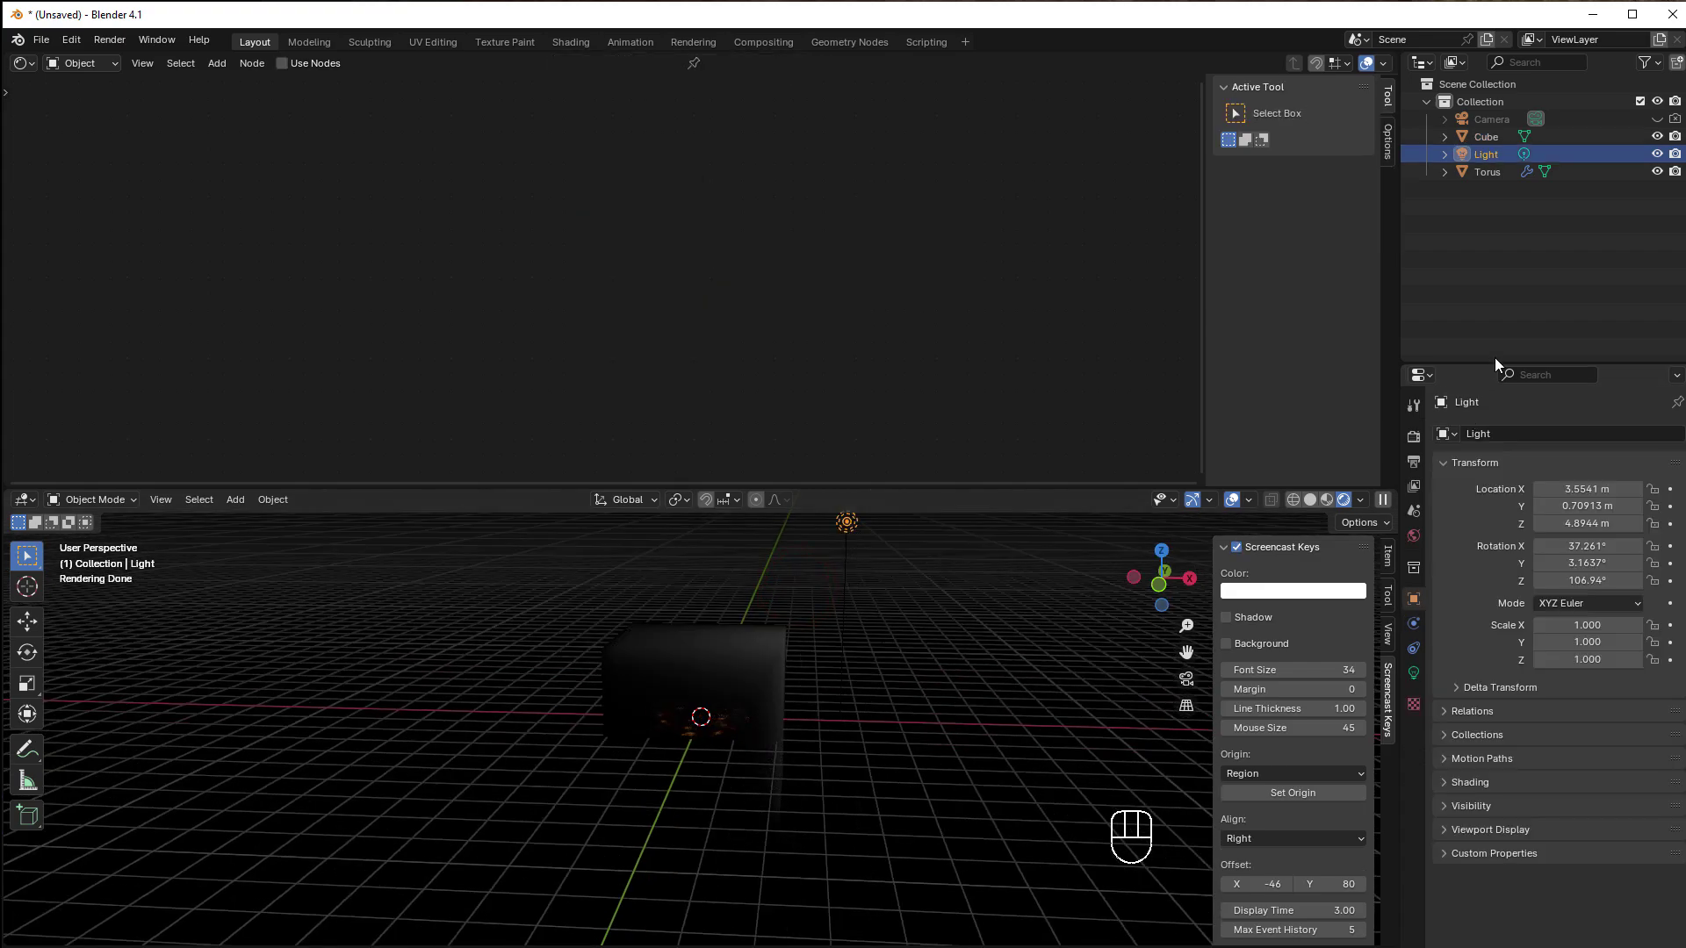
left_click(1414, 672)
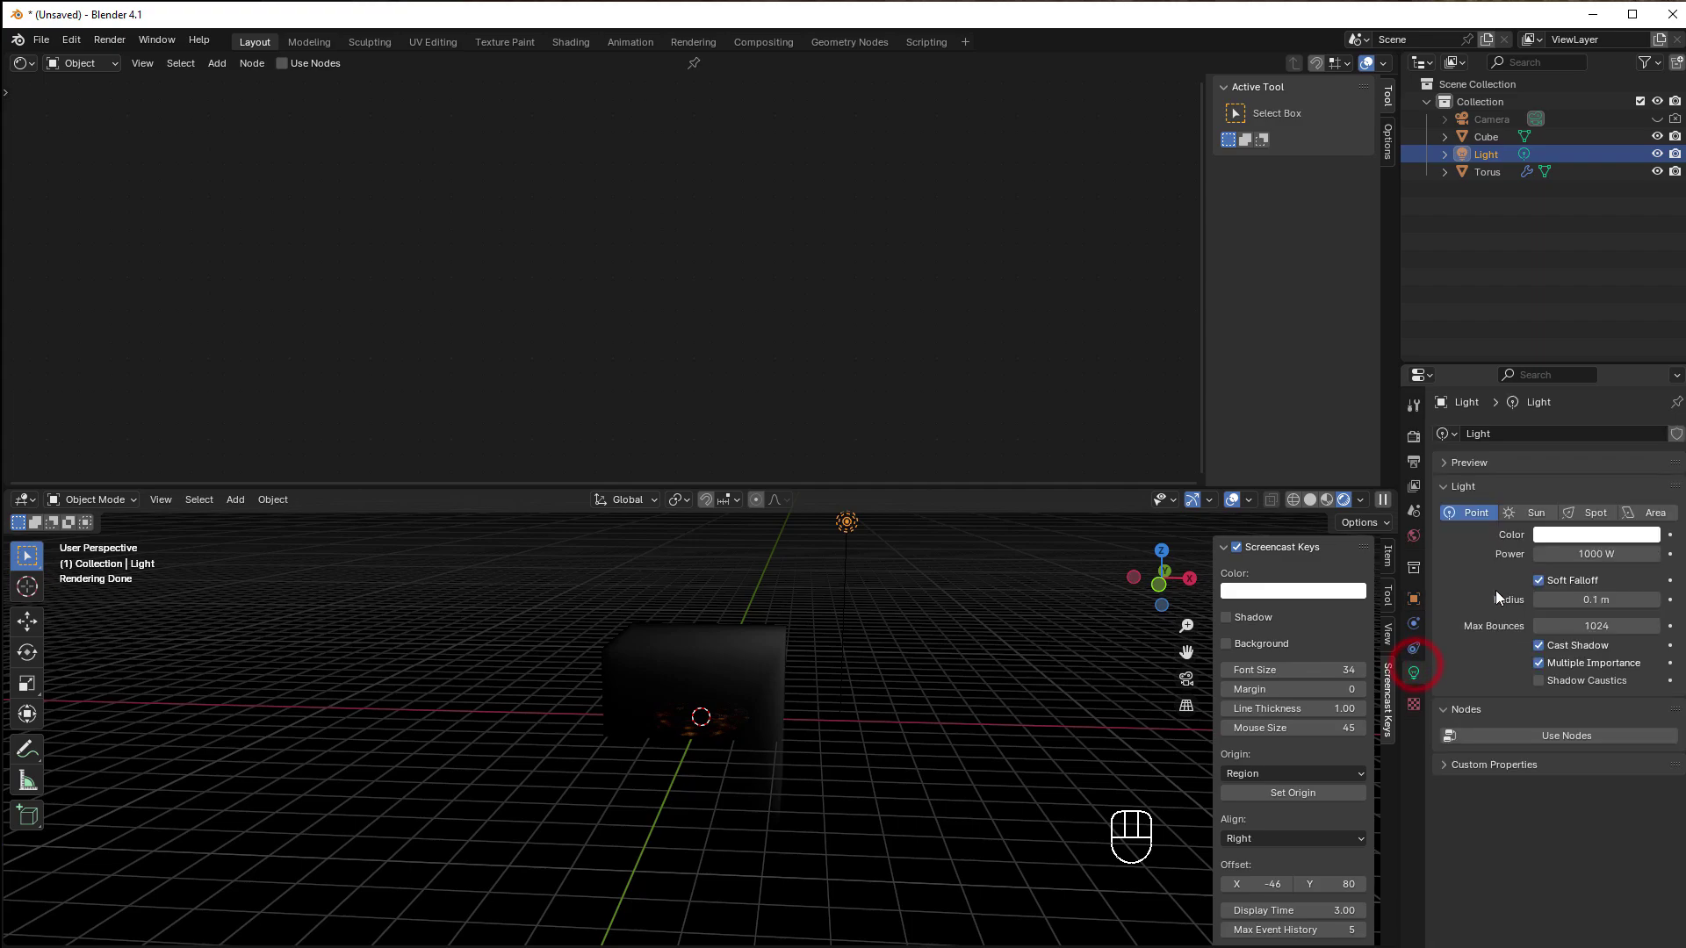
left_click(1585, 513)
scroll(846, 710, "down", 2)
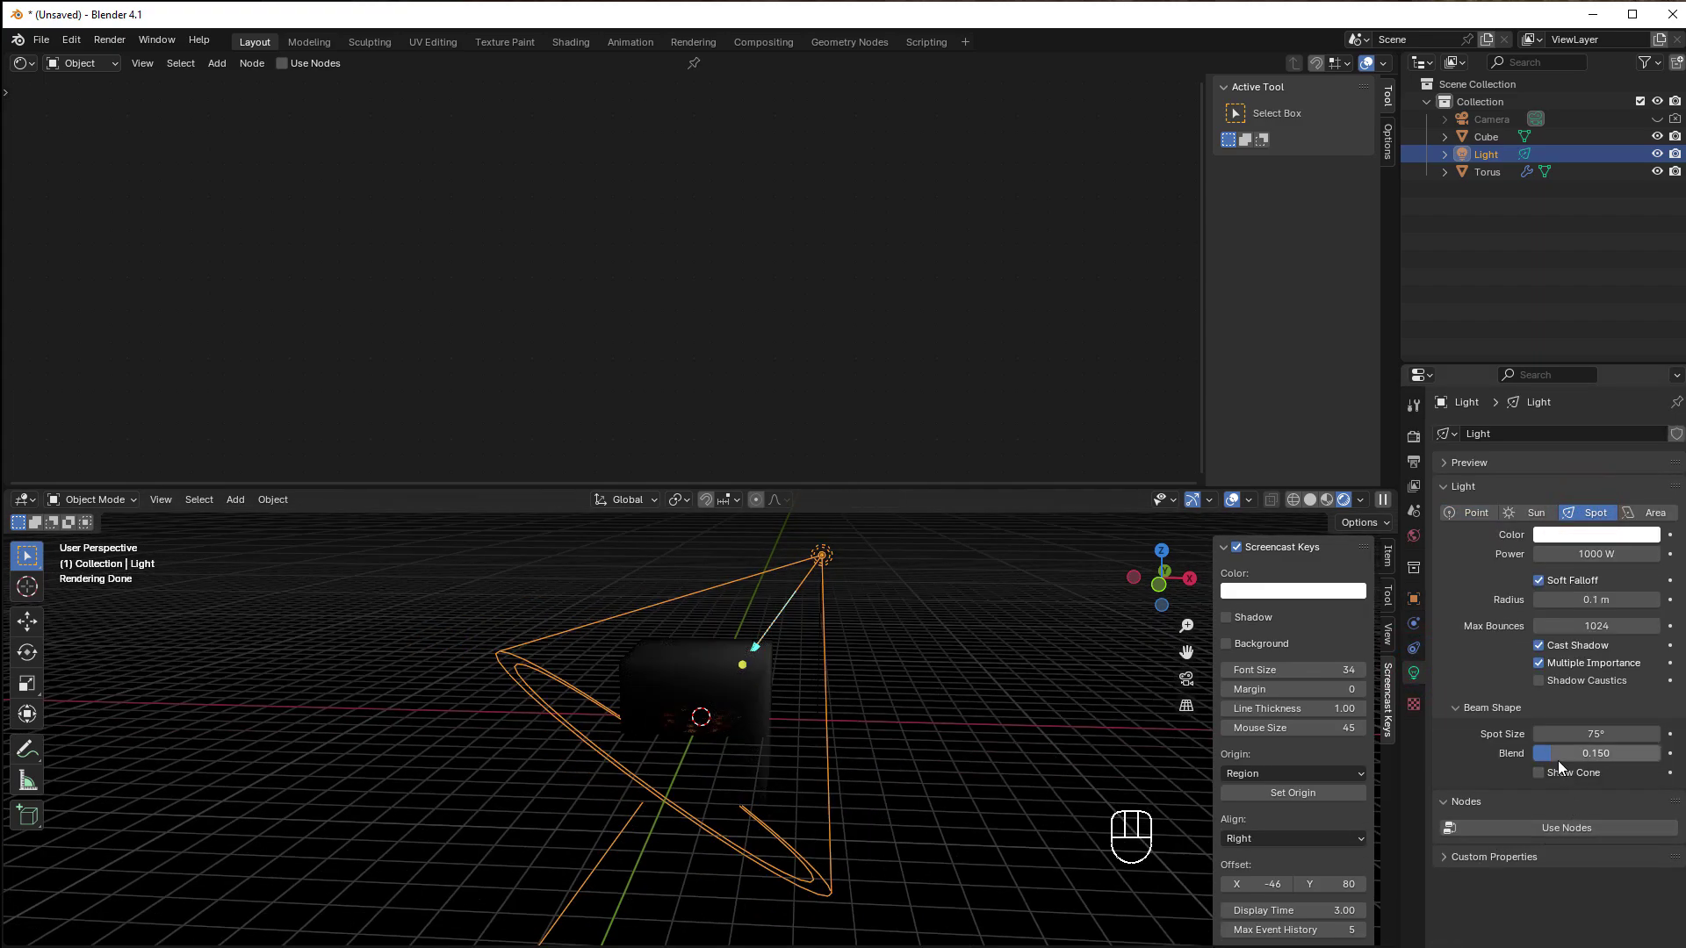
left_click_drag(1556, 756, 207, 725)
scroll(943, 756, "up", 3)
Step: Reposition the spotlight so a light shaft appears inside the cube, then select the cube
key("g")
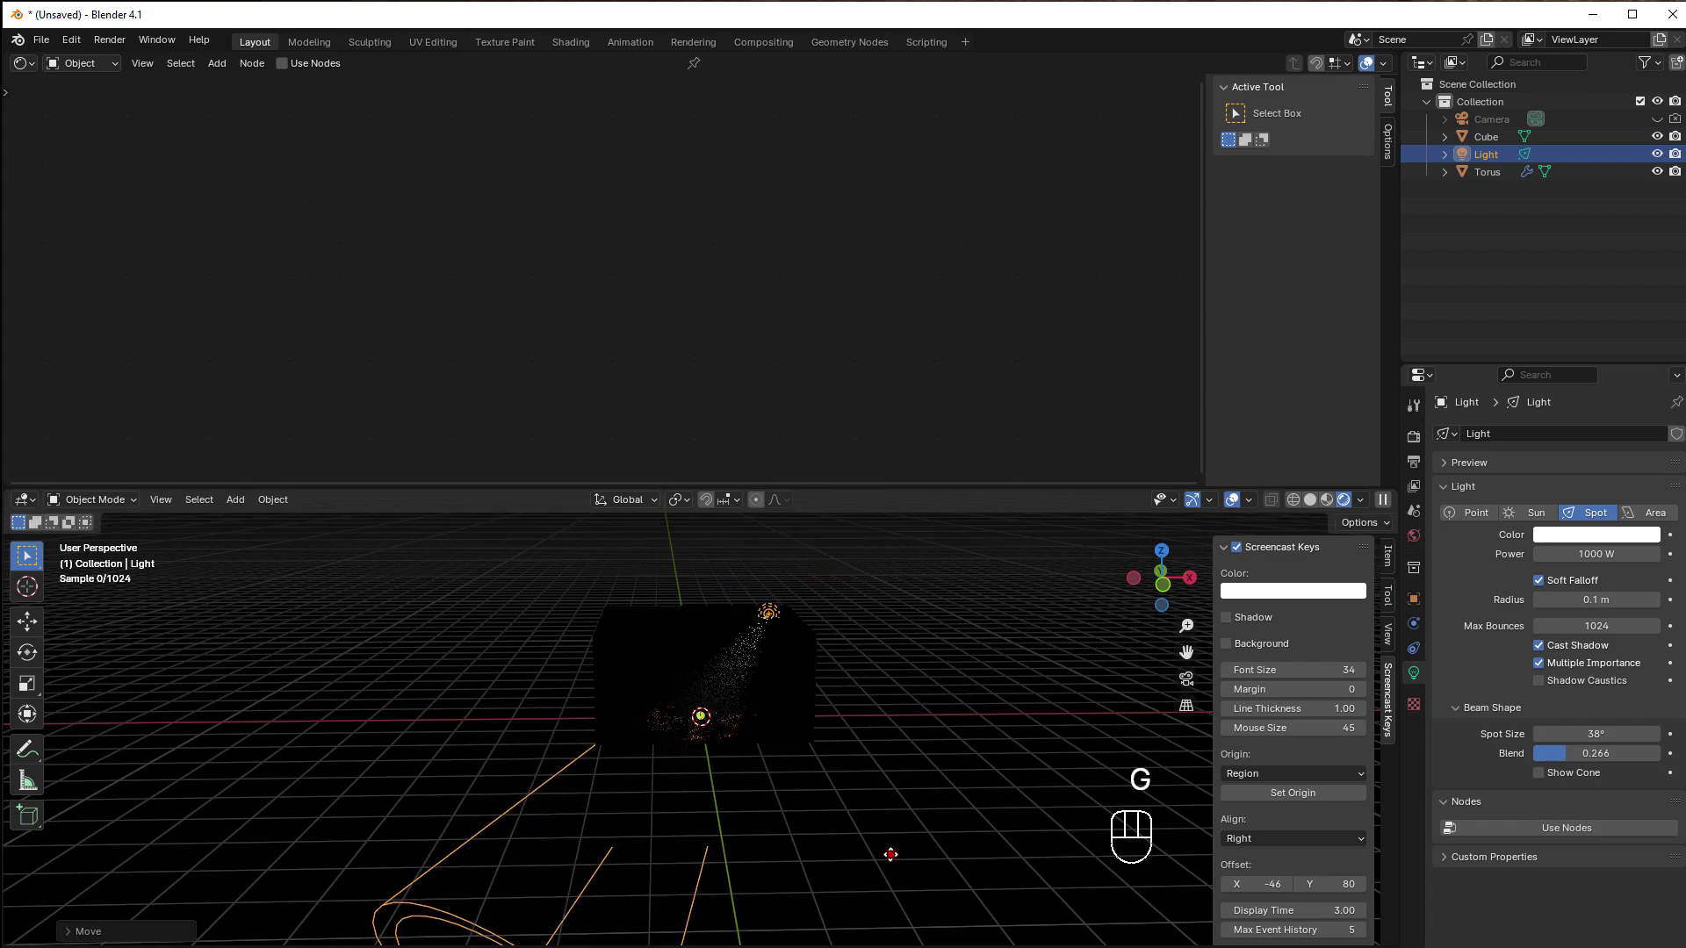
left_click(890, 850)
scroll(834, 696, "up", 3)
left_click(835, 695)
scroll(852, 678, "up", 3)
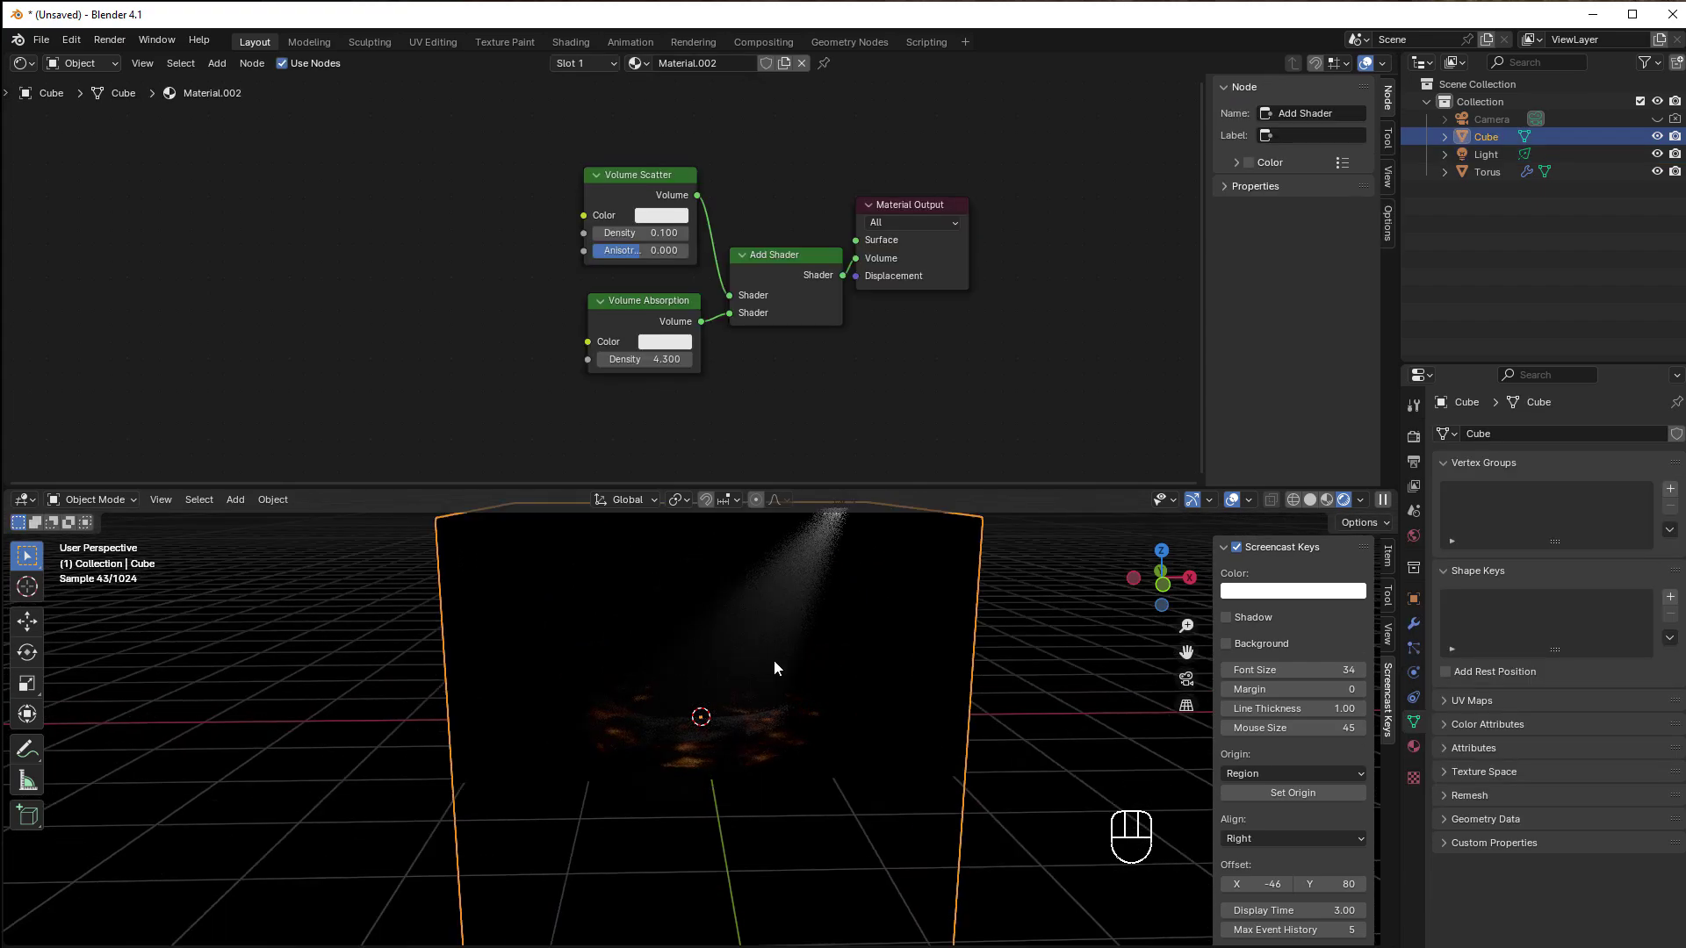
Step: Tint Volume Scatter yellow with Density 0.200 and lower Volume Absorption Density to 1.700
scroll(667, 261, "up", 1)
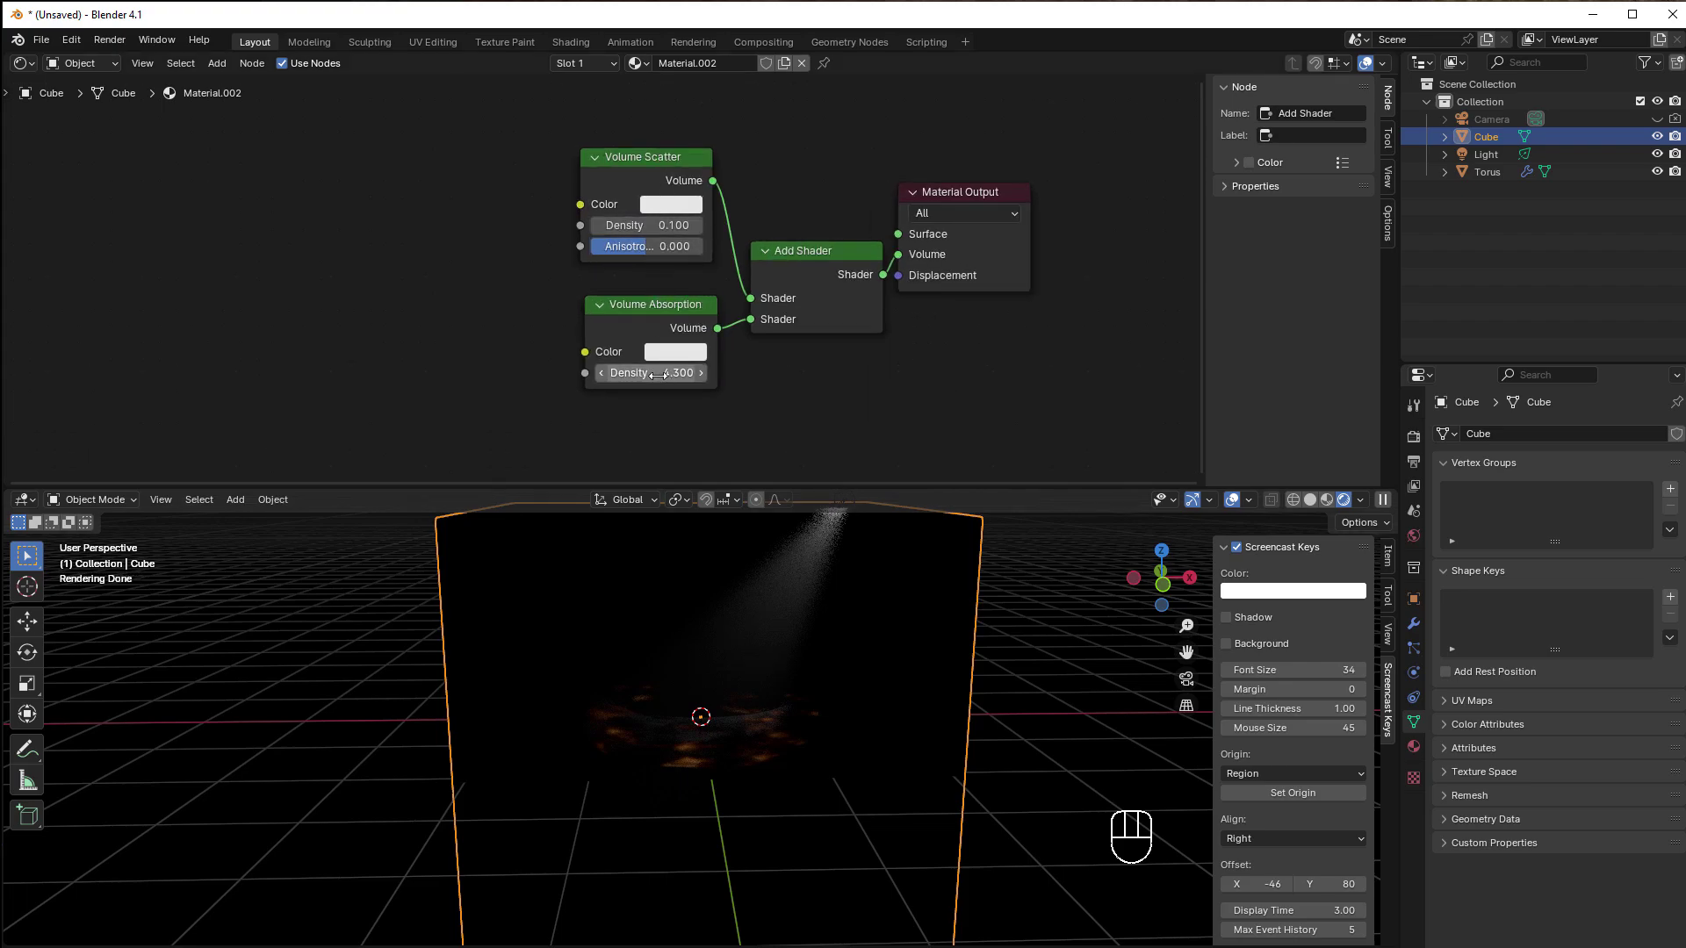
left_click_drag(667, 373, 614, 375)
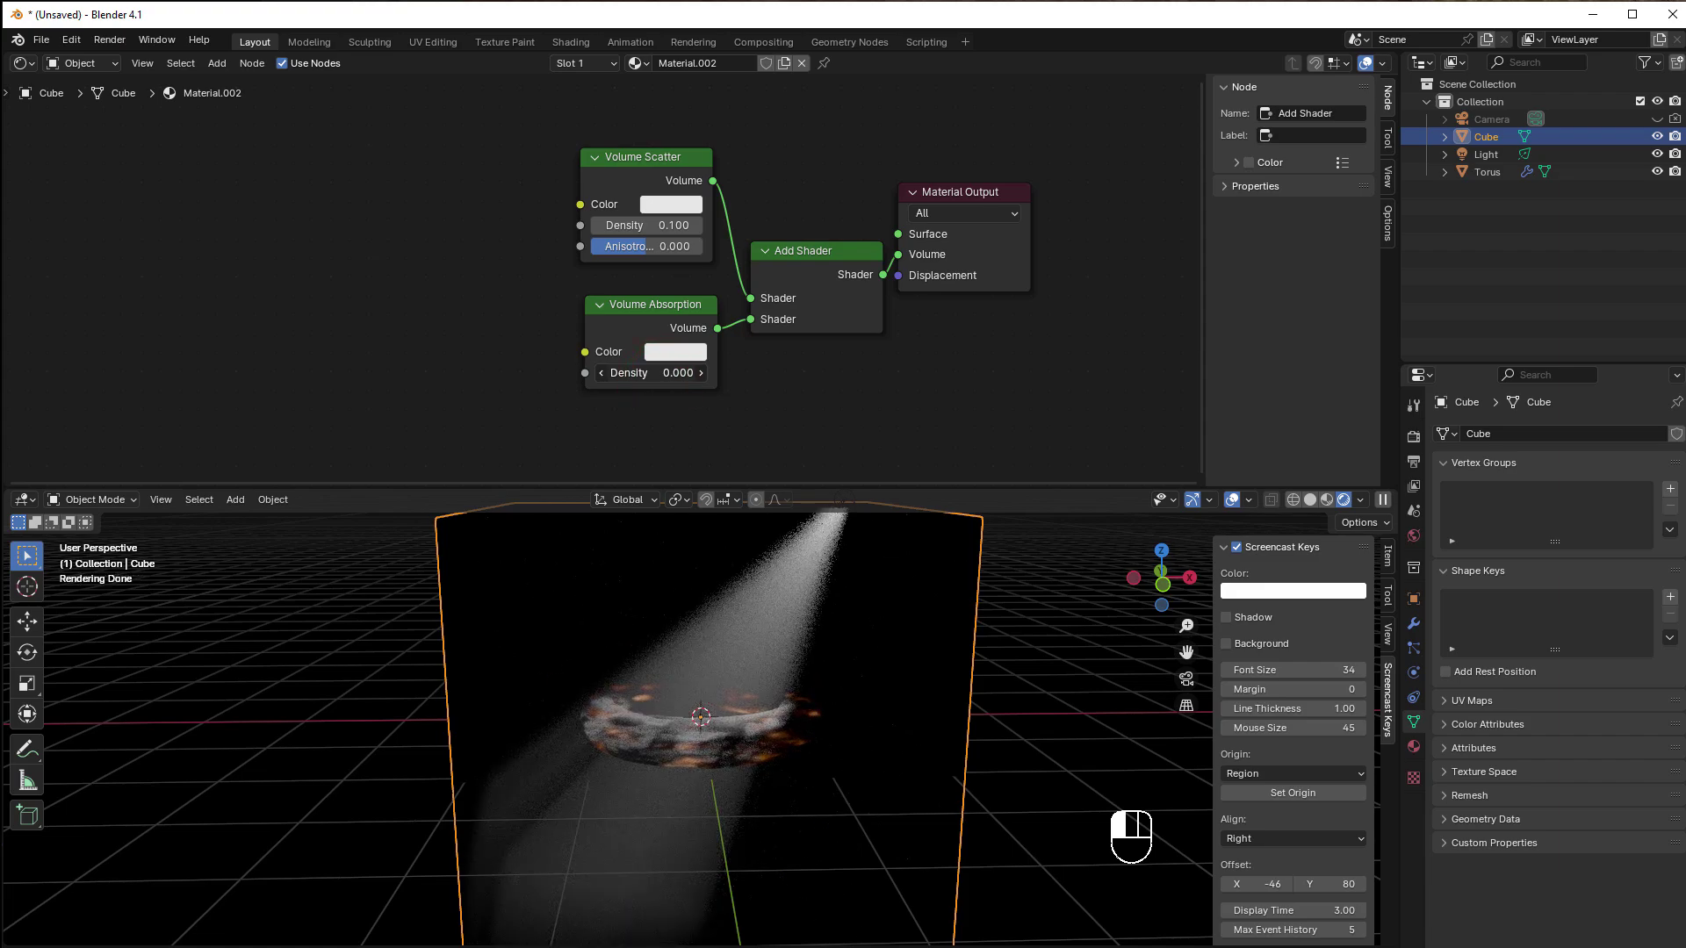
left_click_drag(615, 375, 667, 375)
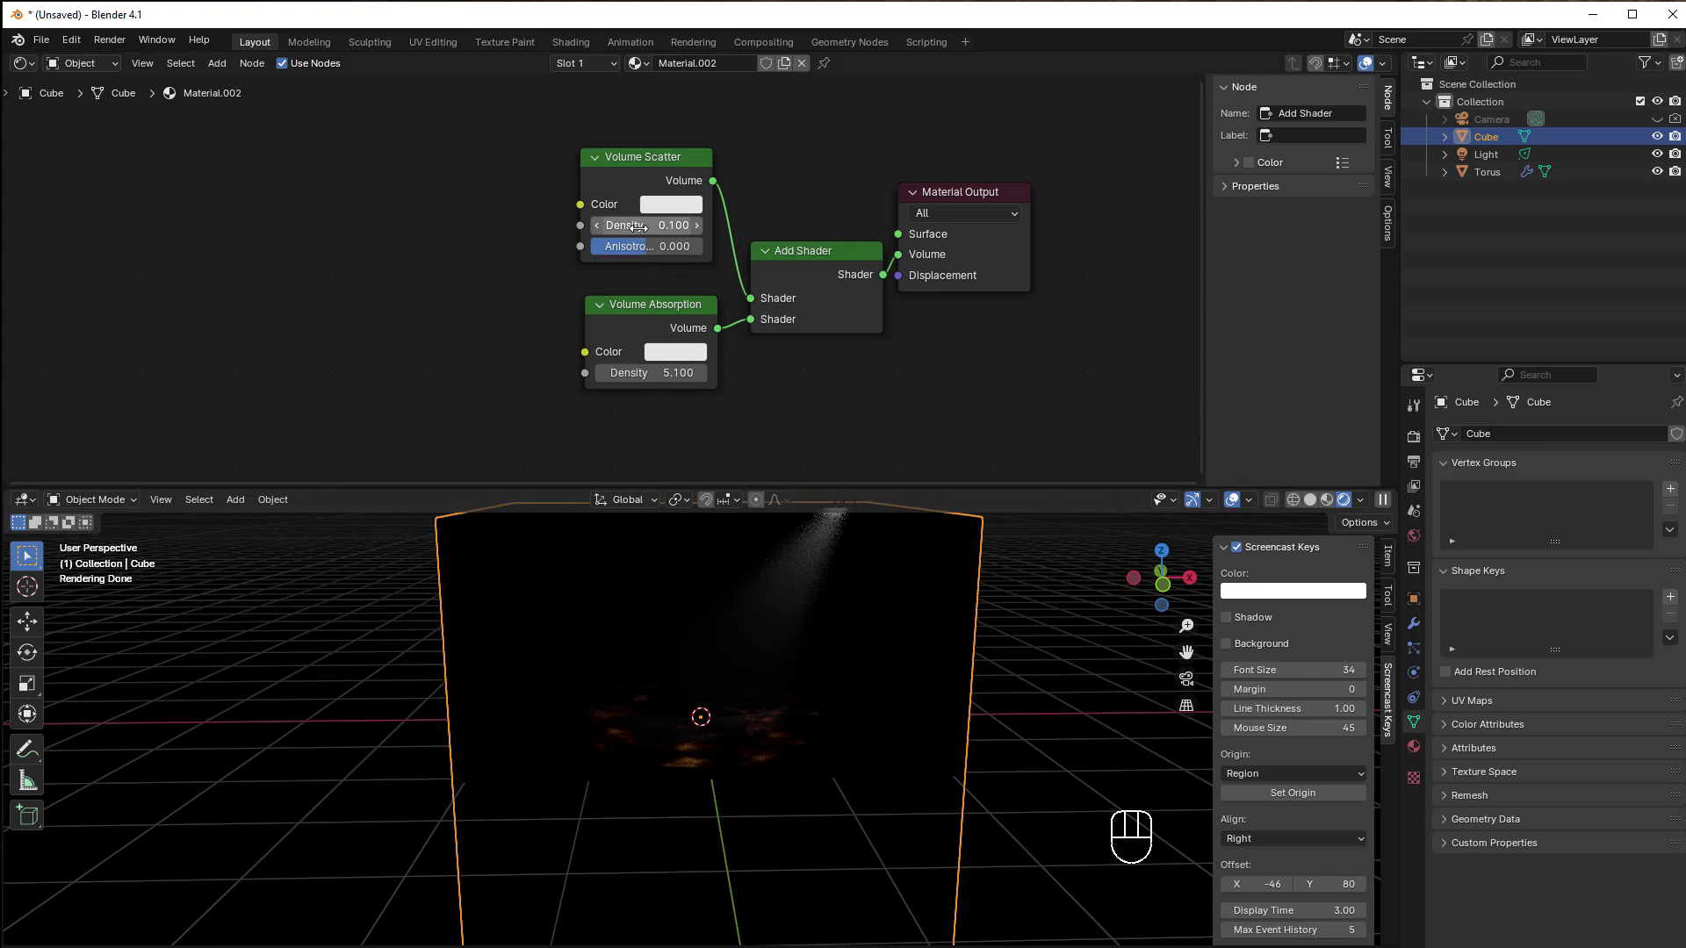
mouse_move(636, 225)
left_mouse_down()
mouse_move(693, 225)
mouse_move(632, 225)
left_mouse_up()
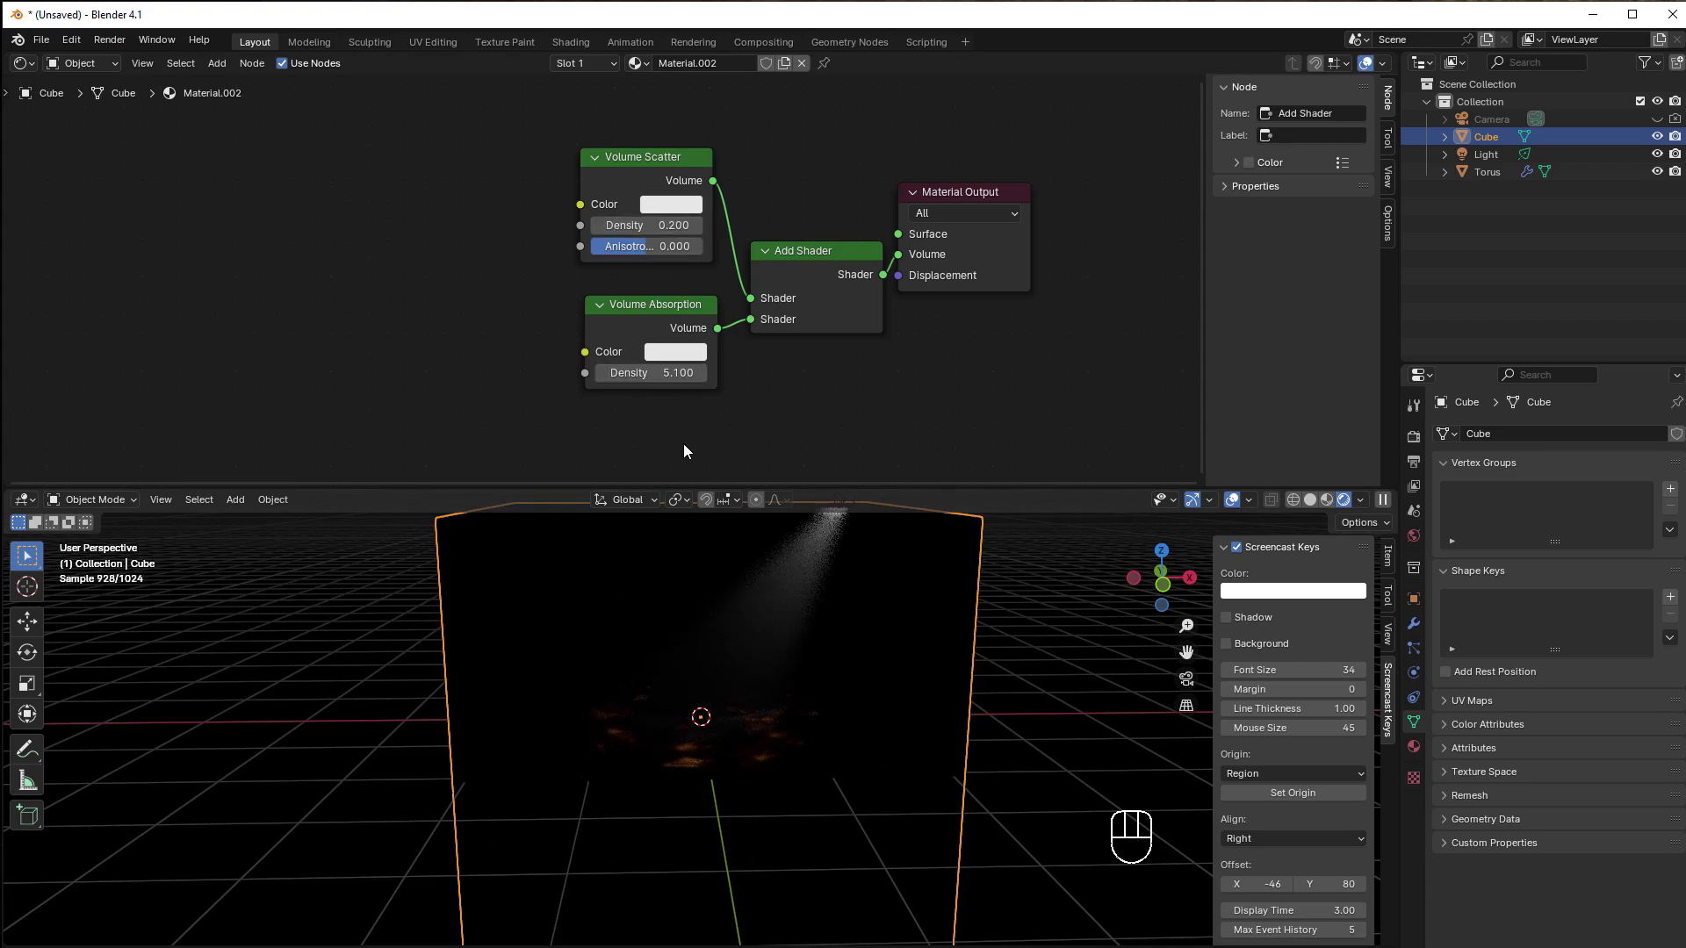
left_click(671, 203)
left_click_drag(731, 305, 707, 316)
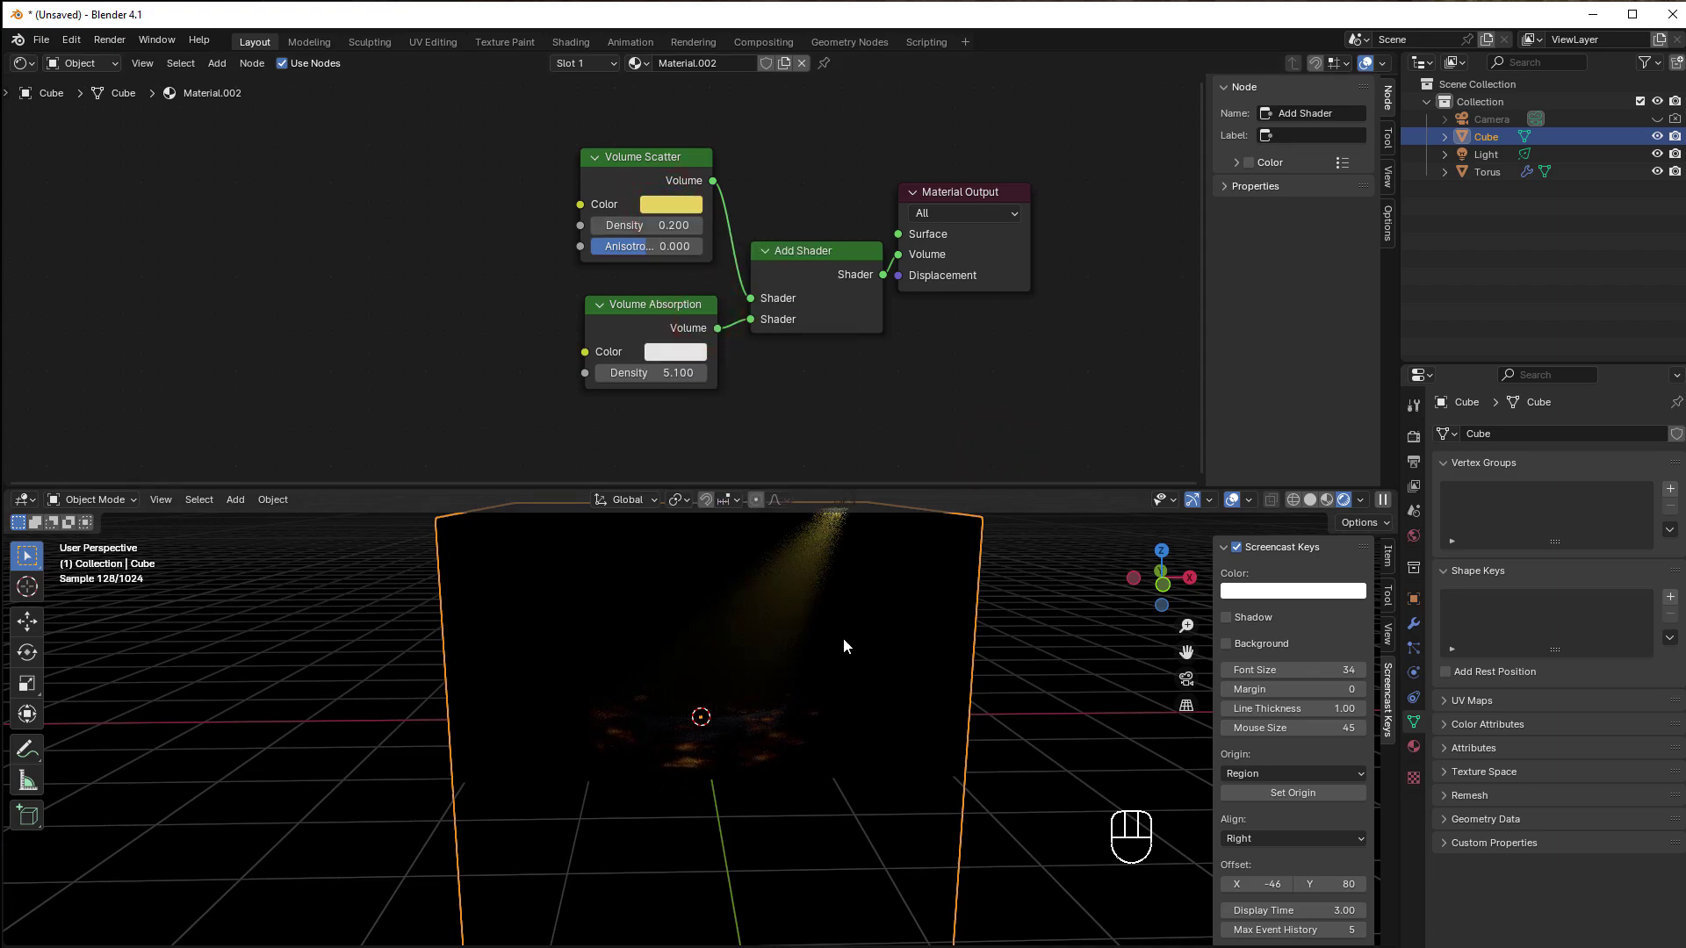
left_click_drag(656, 376, 604, 376)
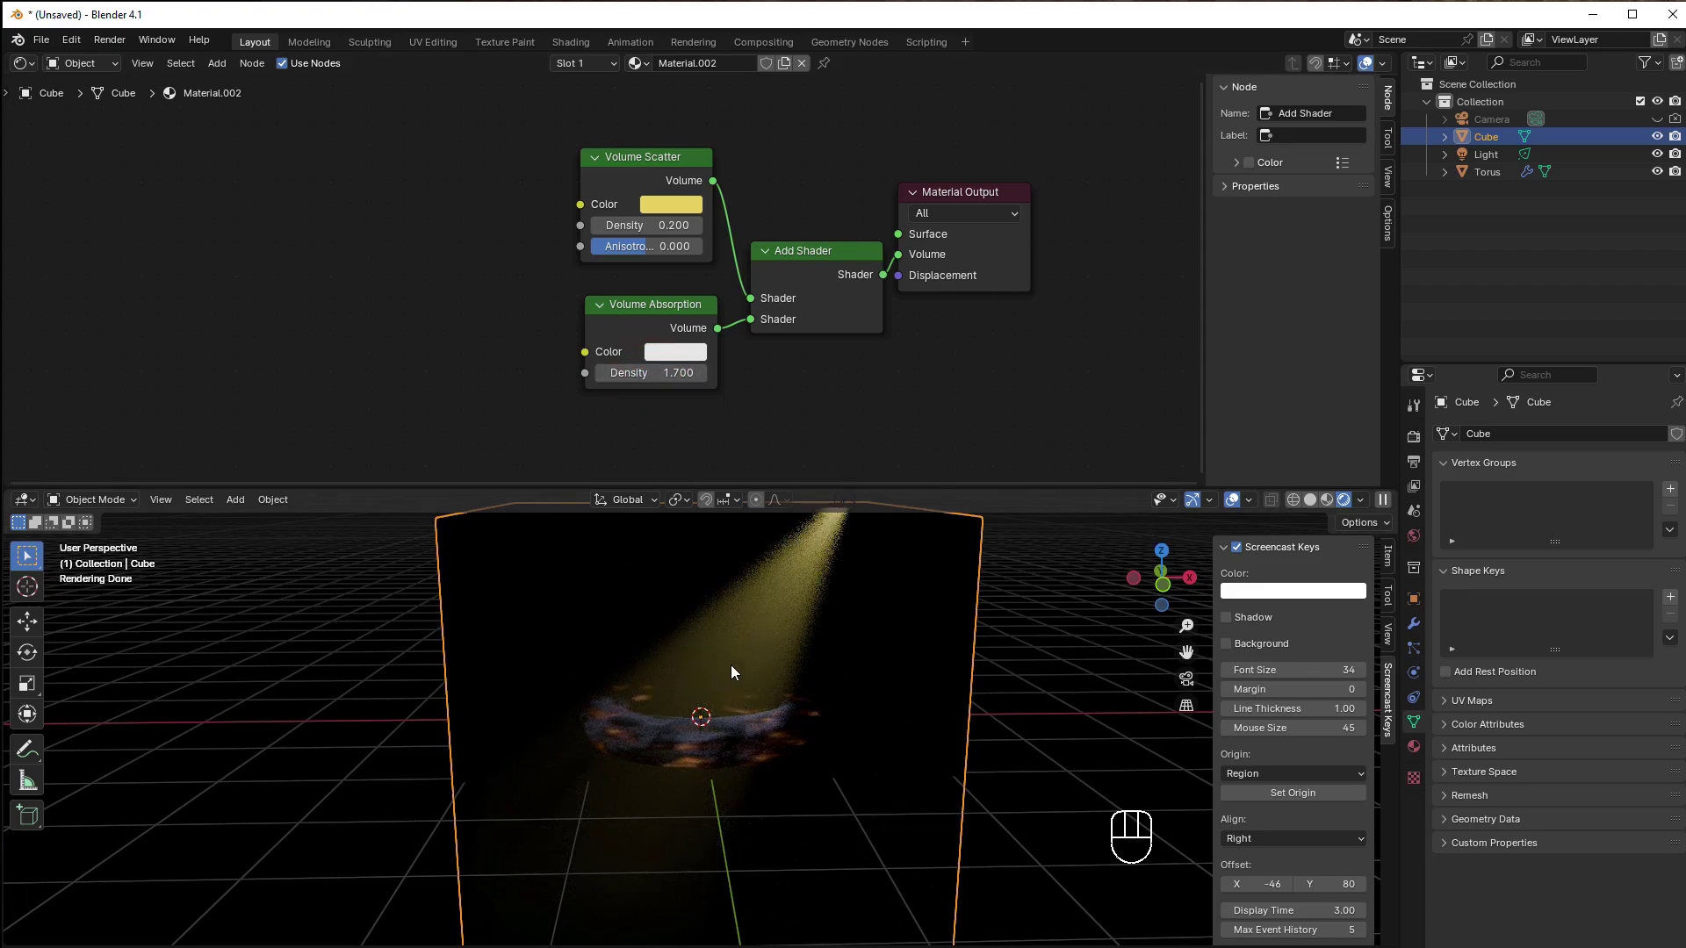
Step: Lower the spotlight's Power from 1000 W to 100 W
left_click(1486, 156)
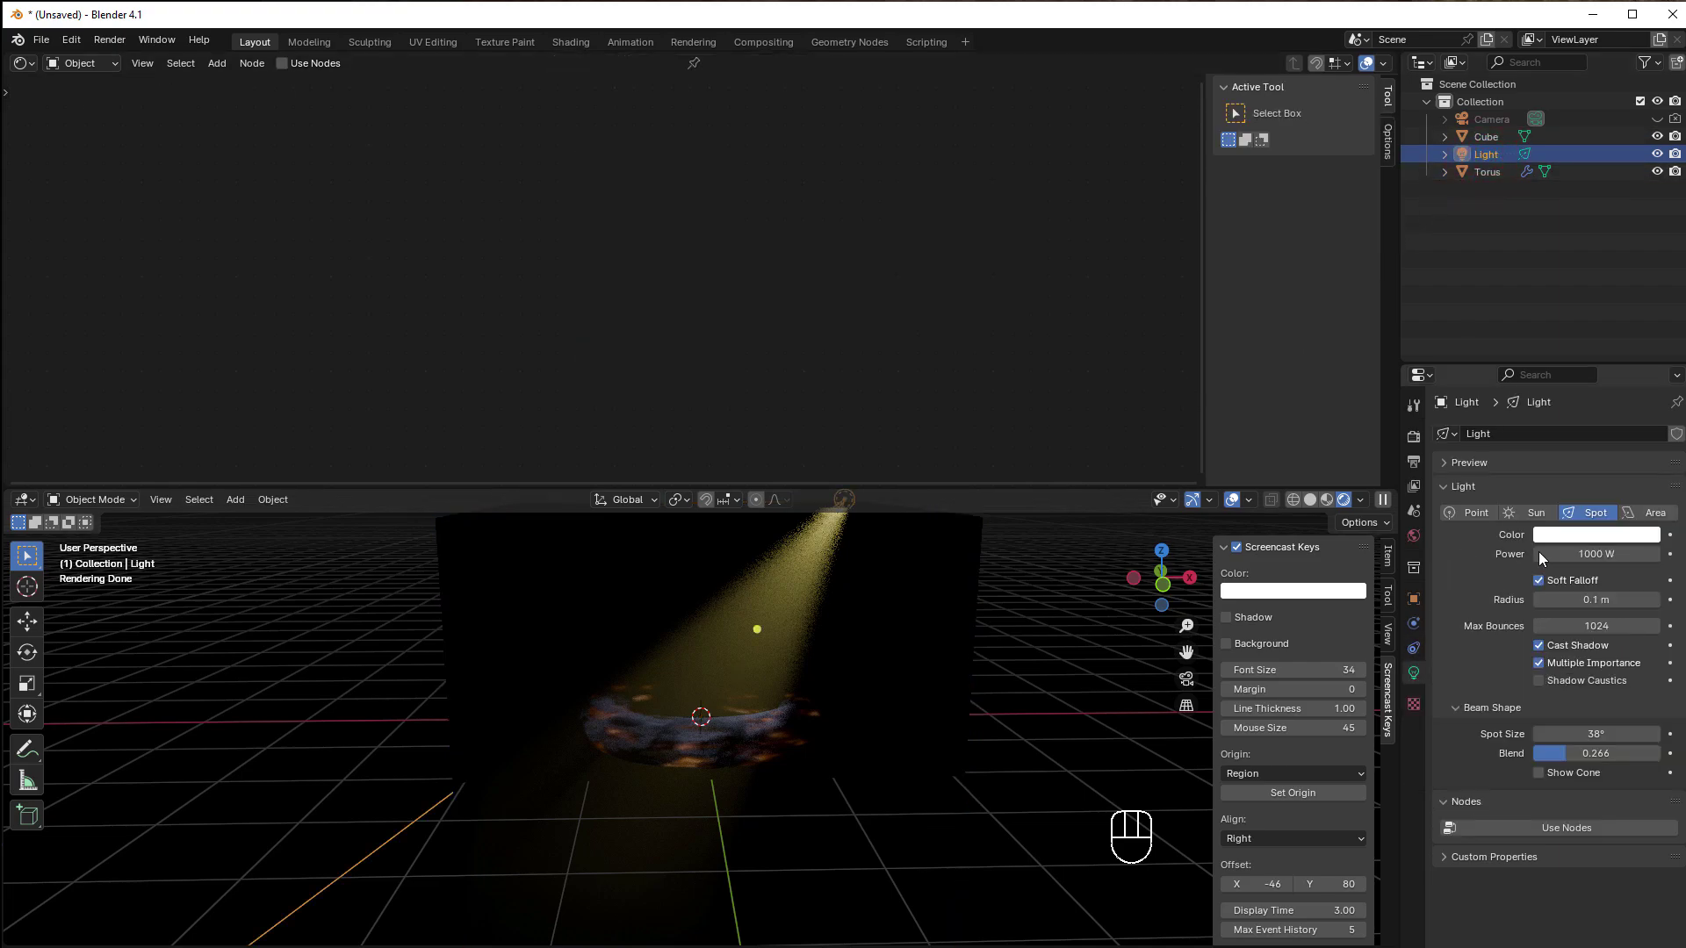
left_click(1589, 554)
type("100")
key("BackSpace")
key("BackSpace")
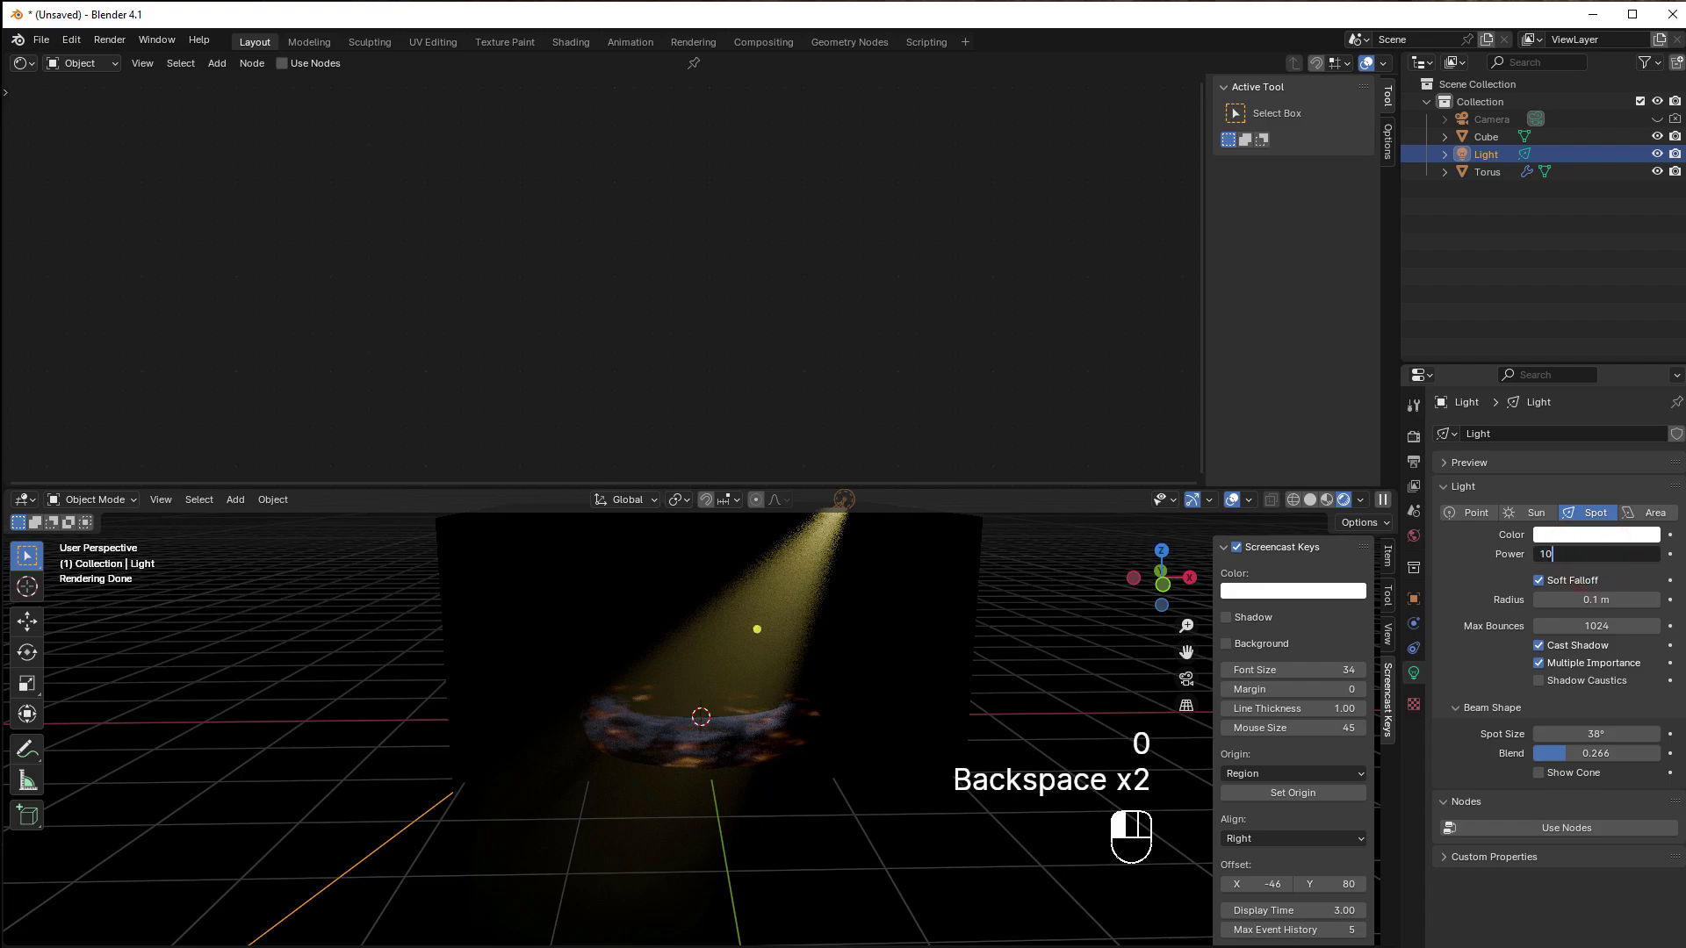
type("00")
key("Return")
Step: Reselect the cube and orbit to a more frontal view of it
left_click(898, 694)
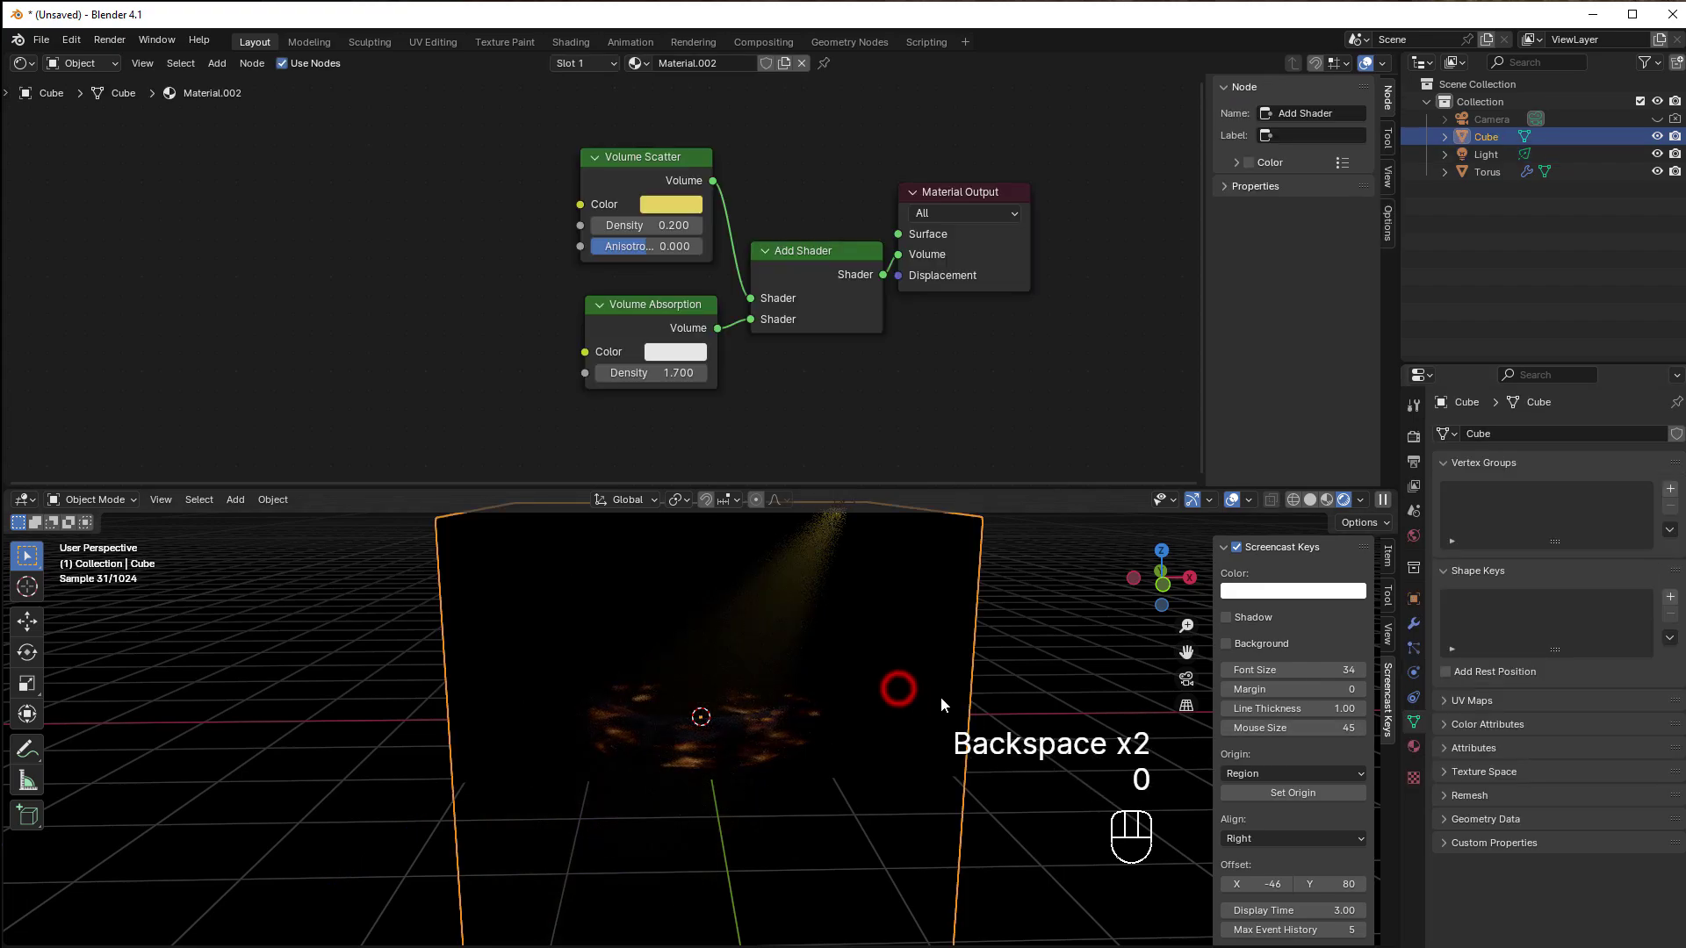
middle_click_drag(919, 693, 867, 605)
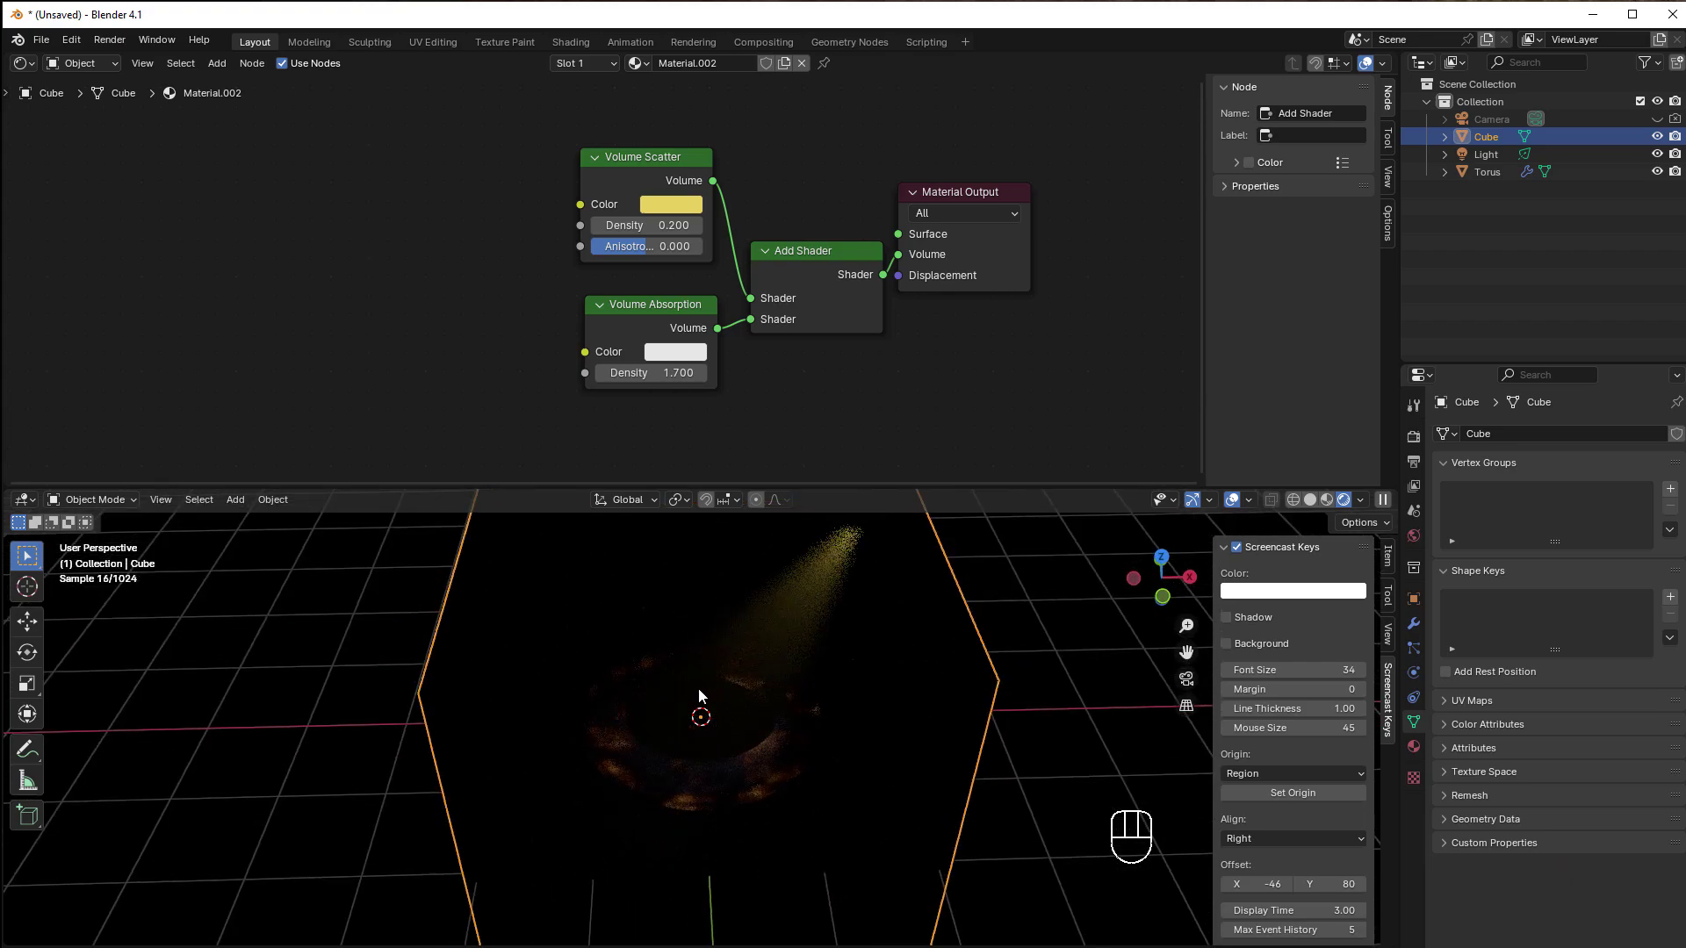
middle_click_drag(734, 677, 794, 662)
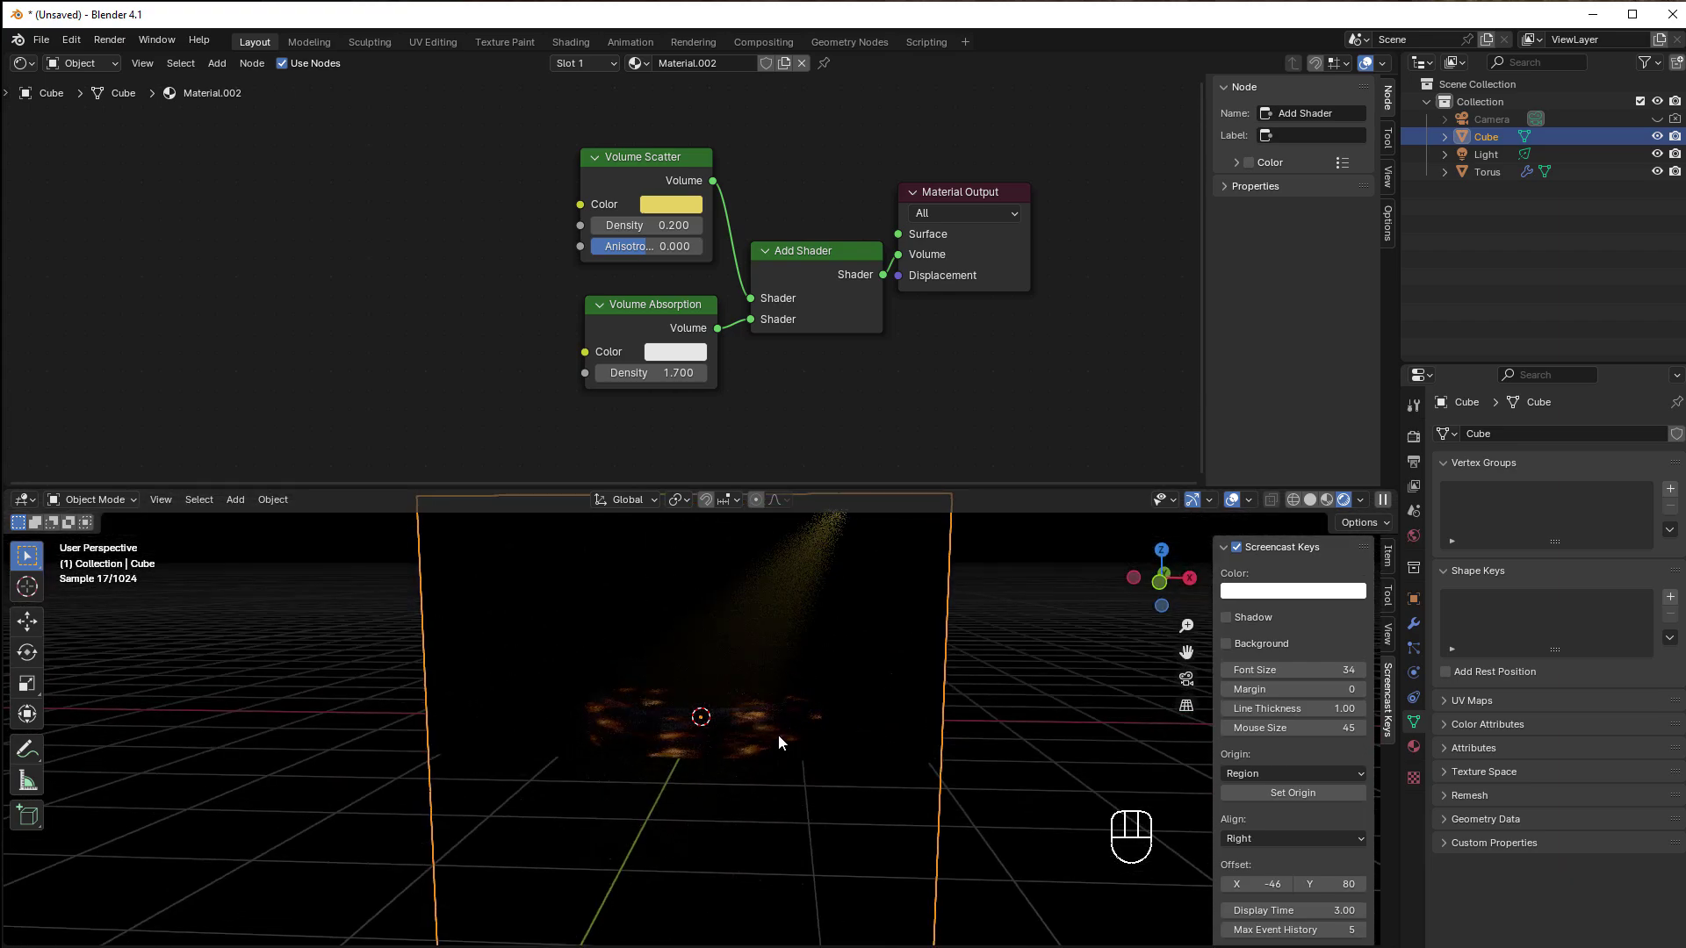